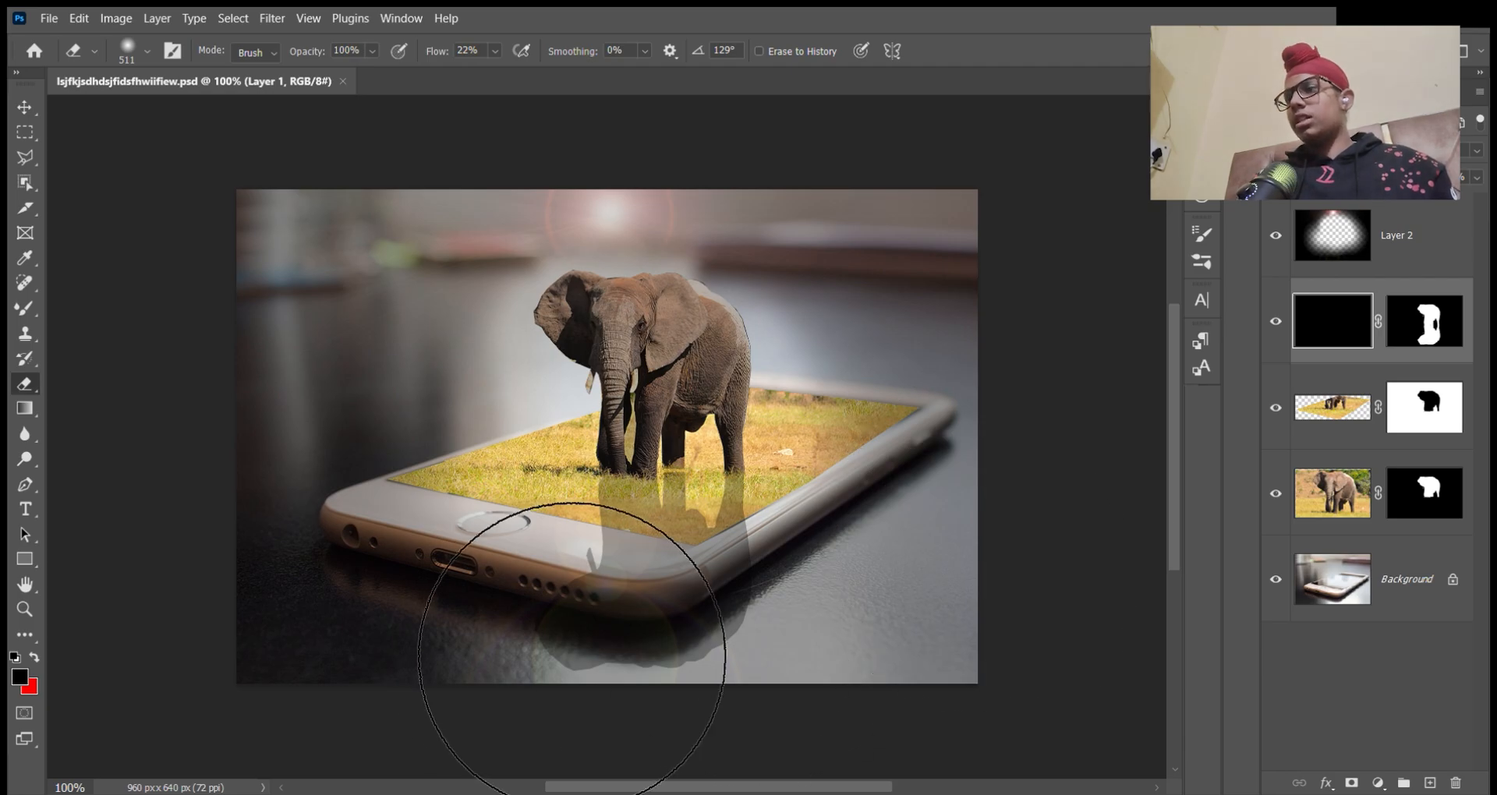
# Step: Place the finished composite image juihghi over the phone background and delete its layer again
pyautogui.press('v')
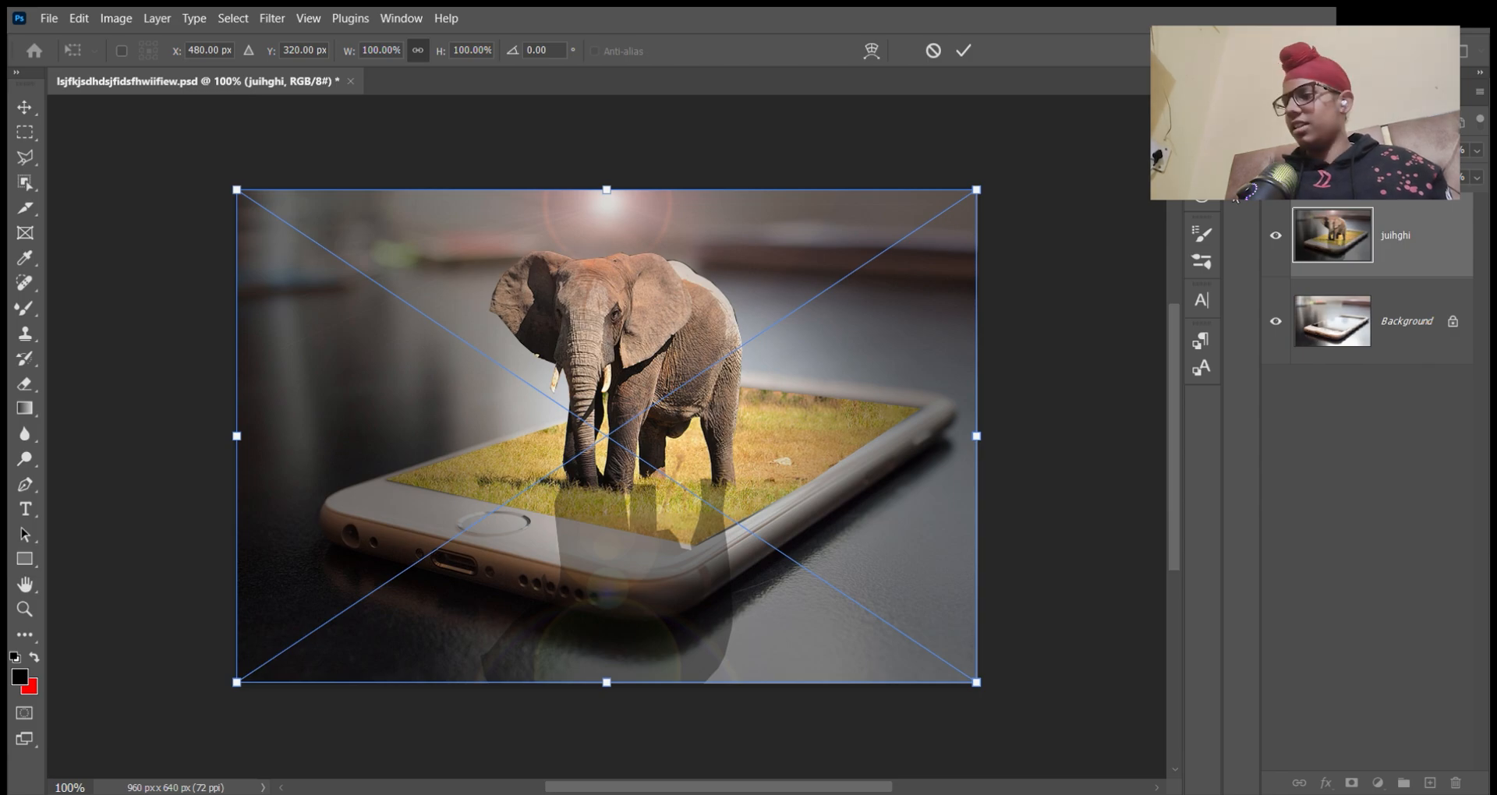
pyautogui.press('Return')
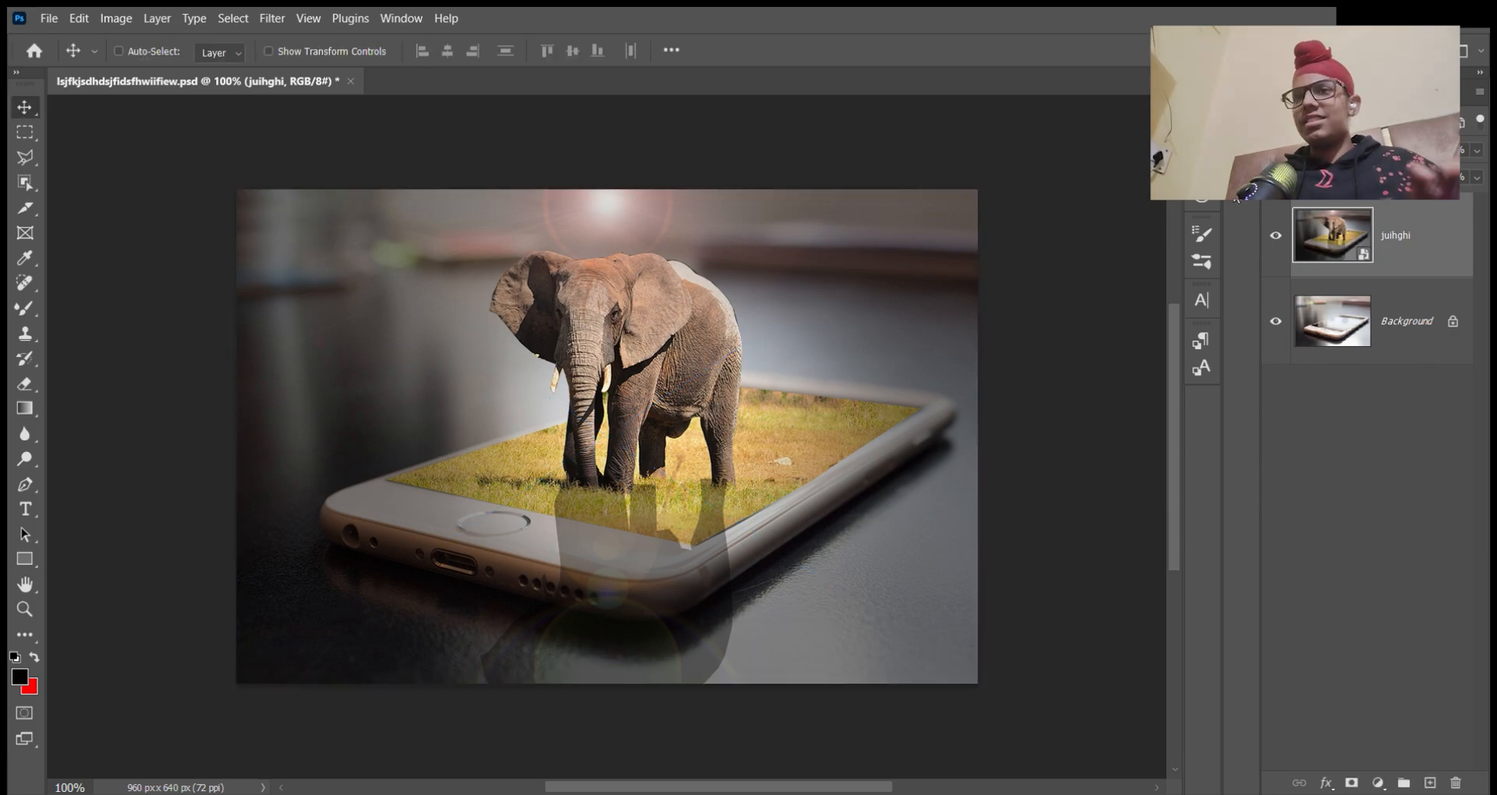
pyautogui.press('Delete')
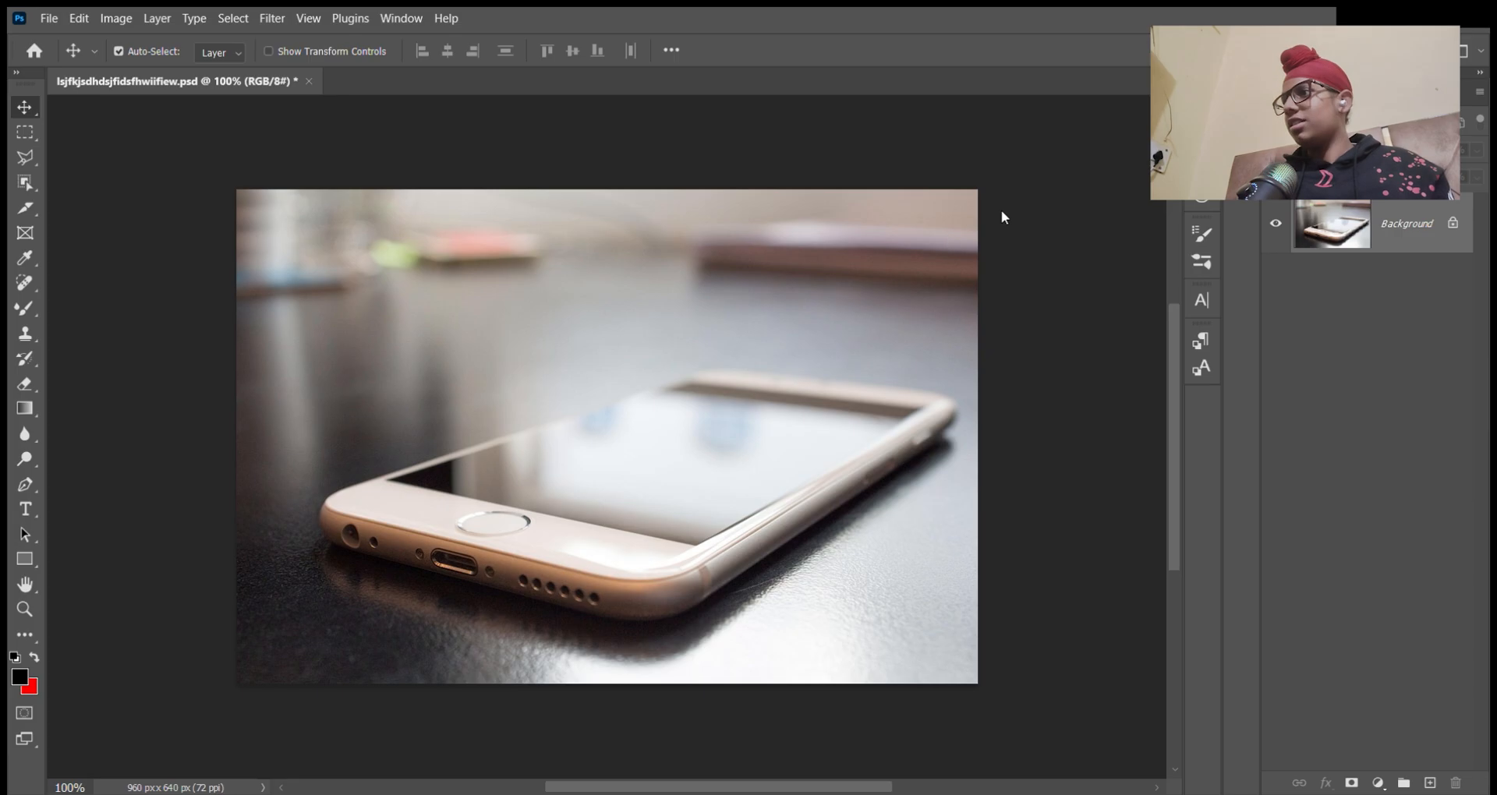
# Step: Place the elephant photo over the phone, scale it to about 63.8% and position it above the phone screen
pyautogui.click(942, 715)
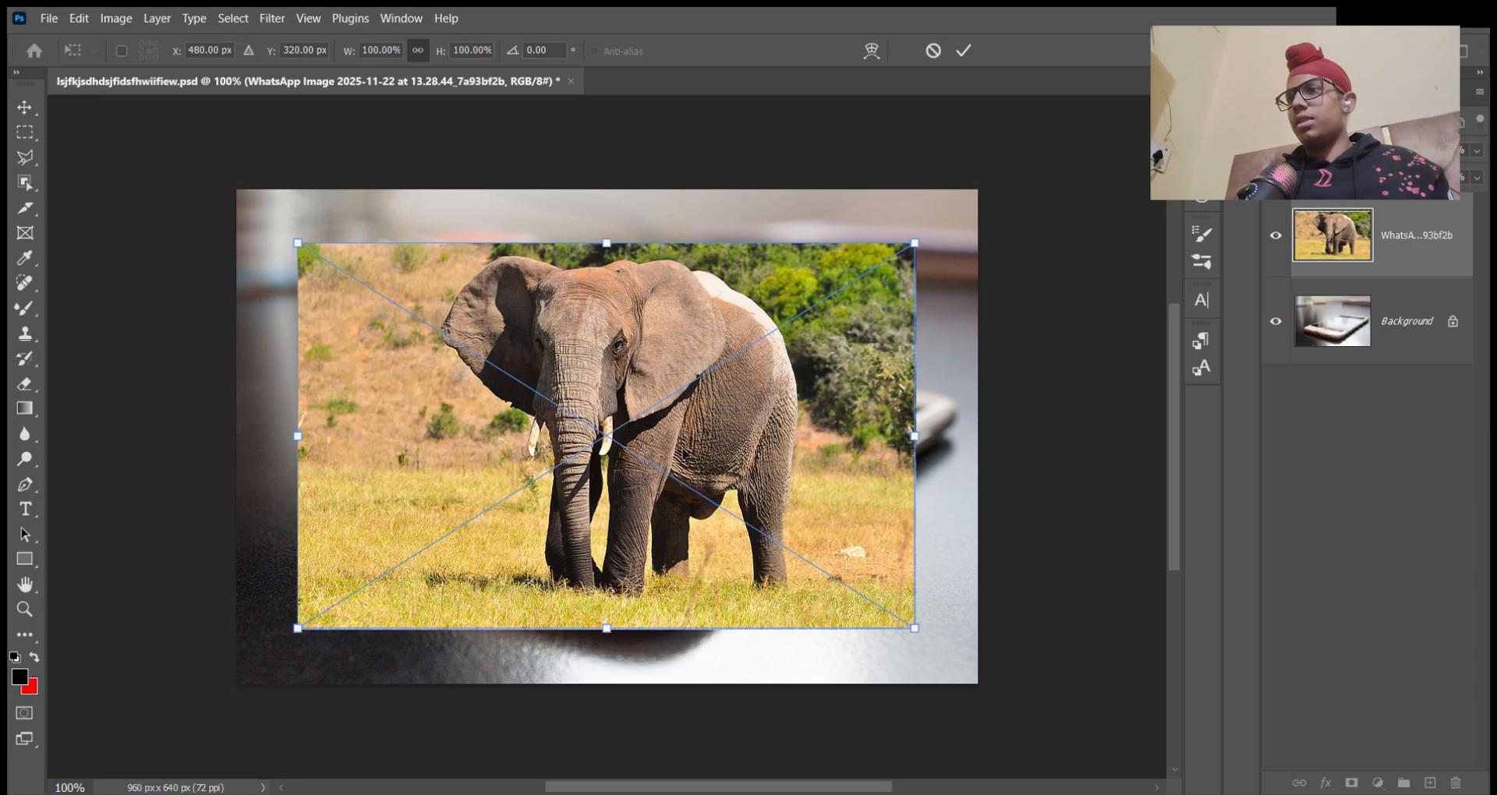
pyautogui.moveTo(618, 430); pyautogui.dragTo(671, 354)
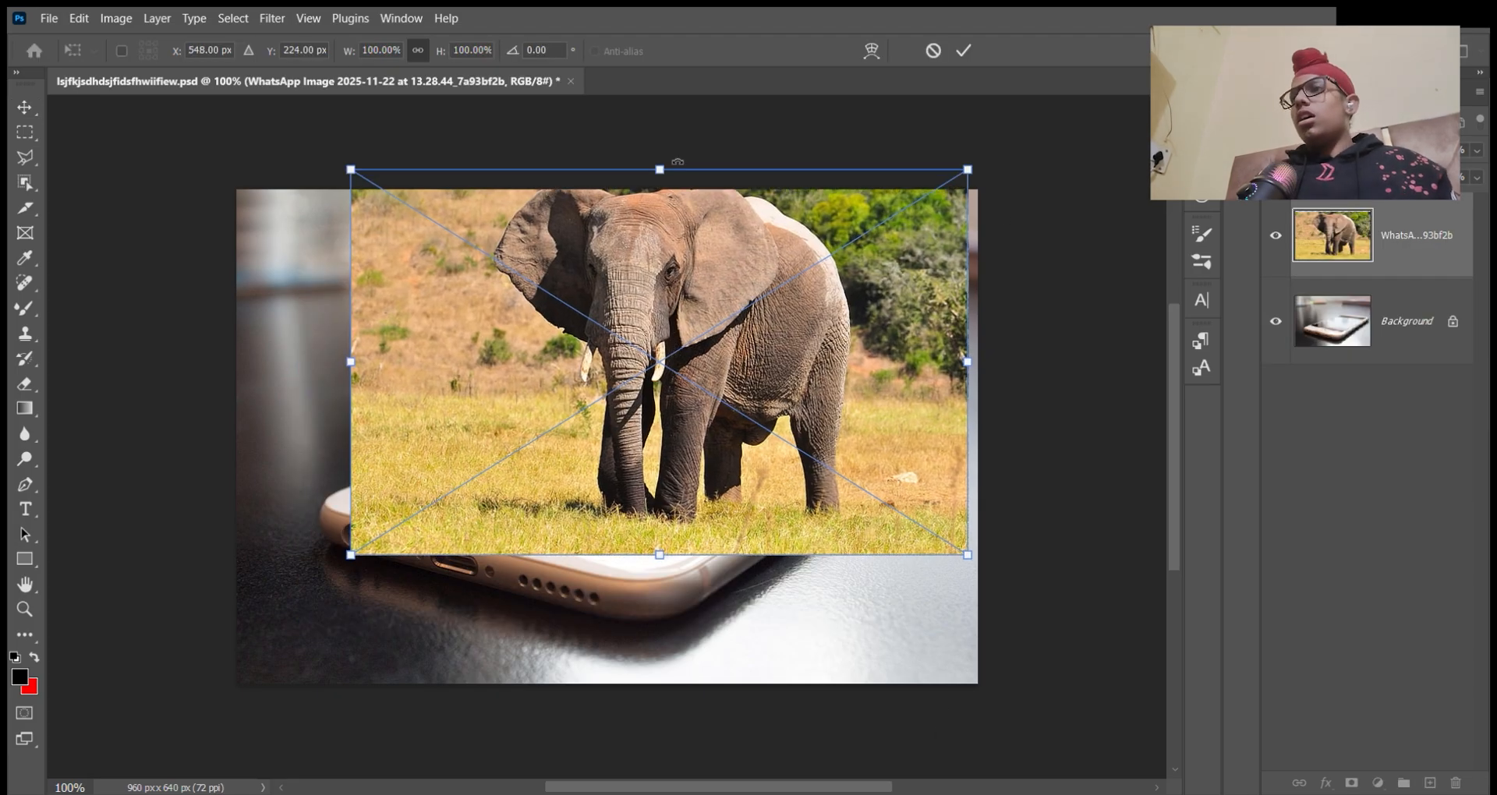
pyautogui.moveTo(659, 169); pyautogui.dragTo(659, 310)
pyautogui.moveTo(663, 468); pyautogui.dragTo(661, 433)
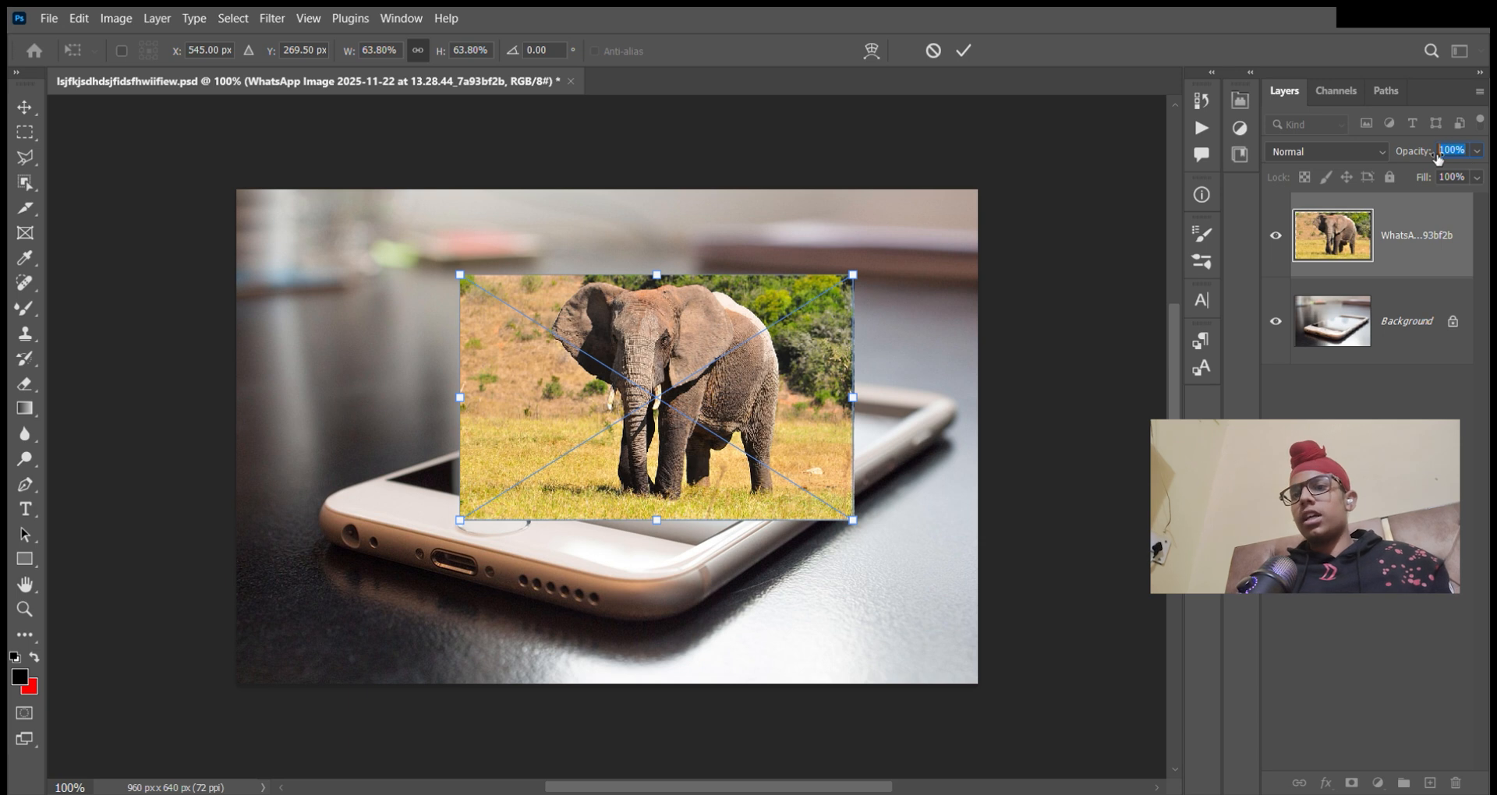
# Step: Lower the elephant photo's opacity to 34% and commit its placement
pyautogui.press('BackSpace')
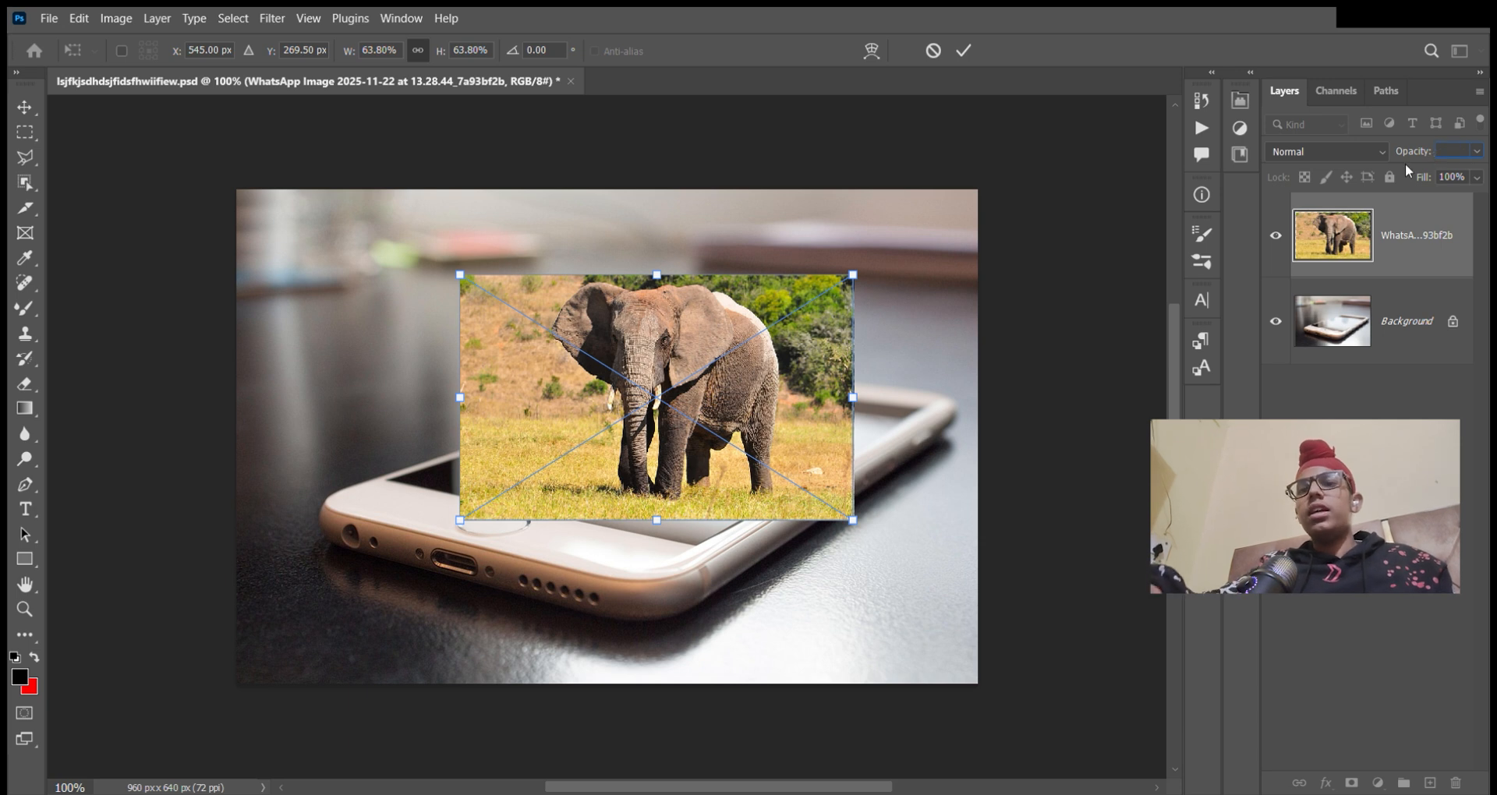
pyautogui.press('Return')
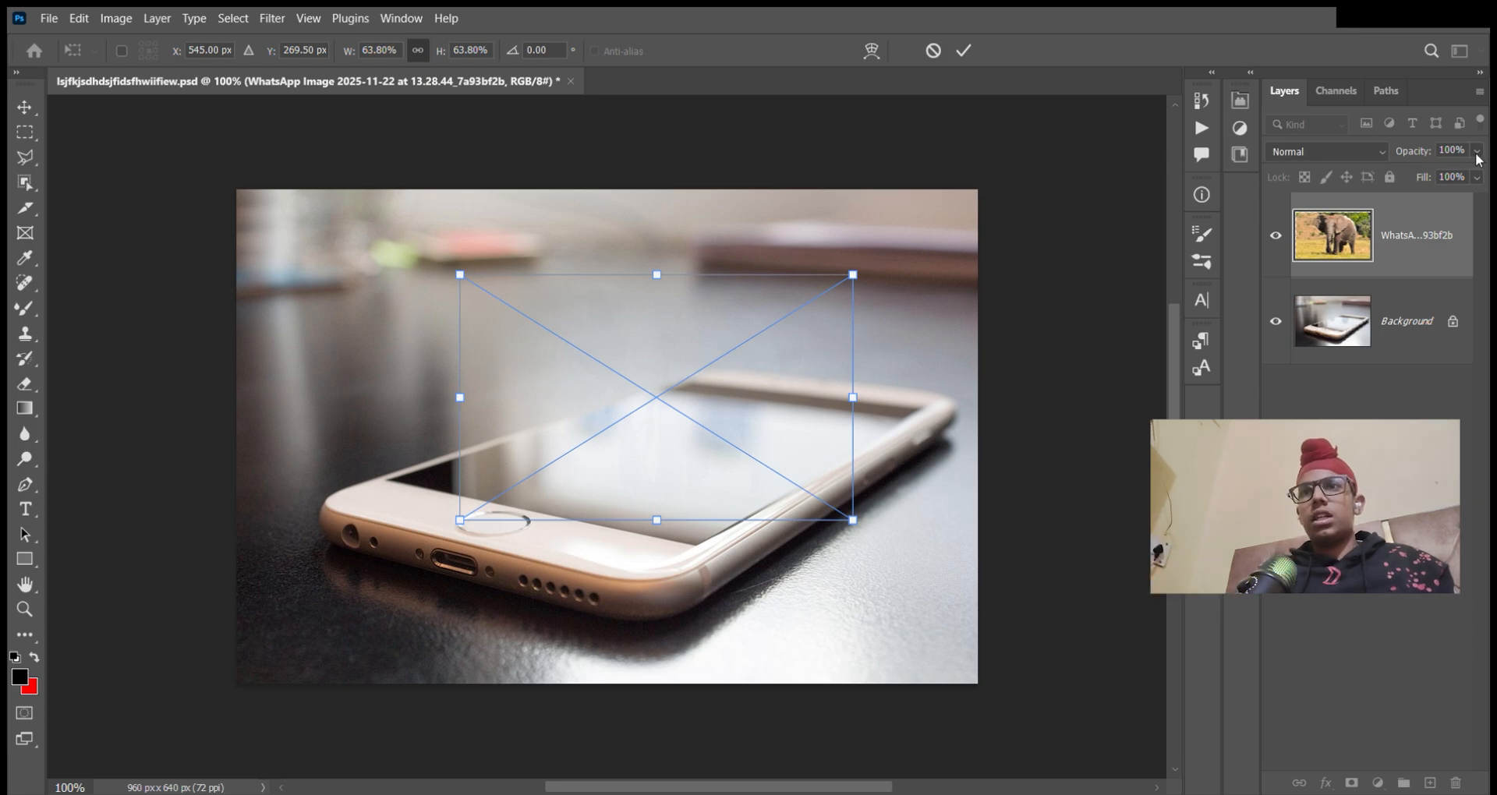
pyautogui.moveTo(1477, 159); pyautogui.dragTo(1418, 181)
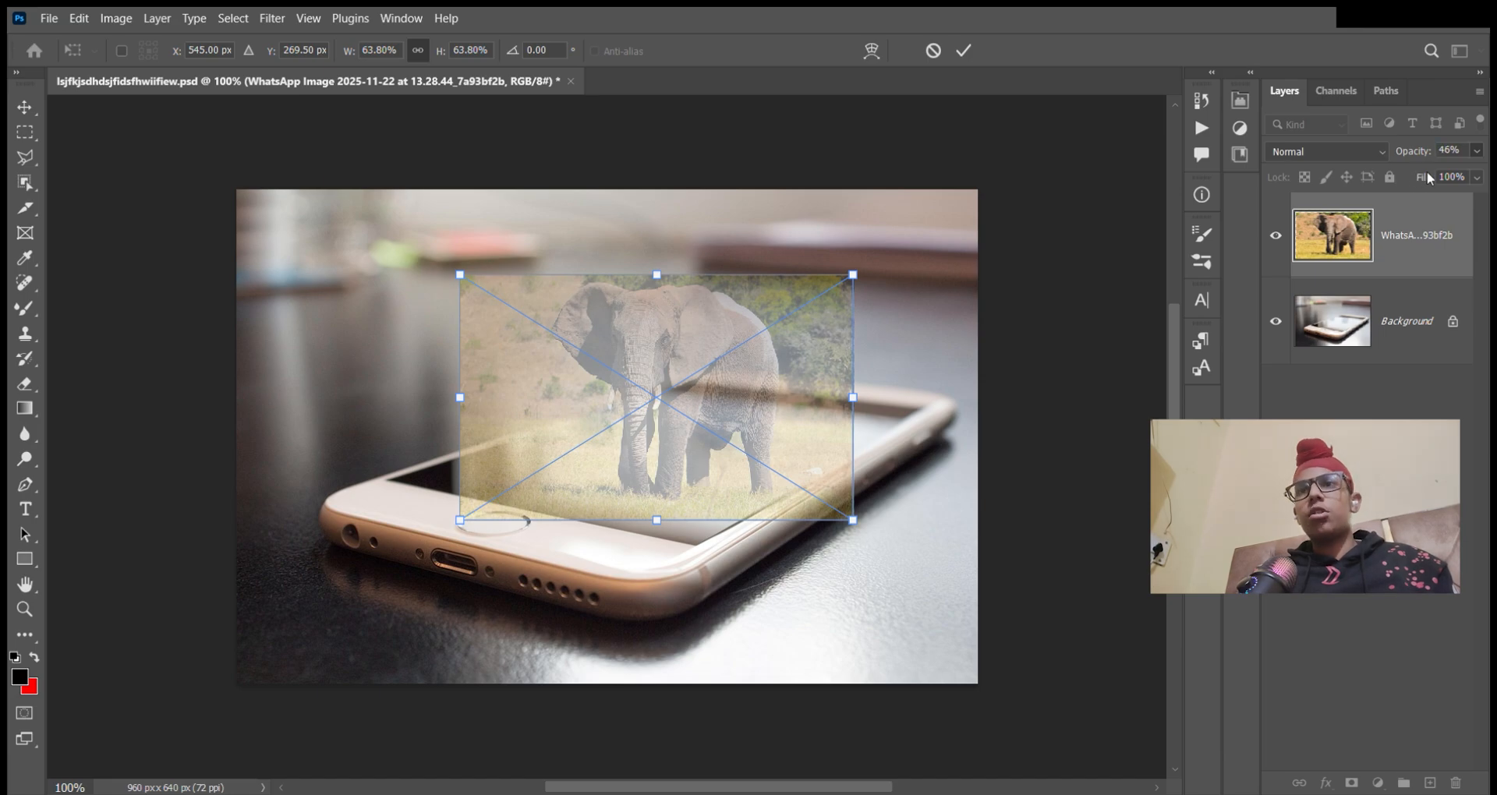
pyautogui.moveTo(1426, 173)
pyautogui.mouseDown()
pyautogui.moveTo(1429, 187)
pyautogui.moveTo(1381, 195)
pyautogui.moveTo(1475, 198)
pyautogui.moveTo(1422, 199)
pyautogui.mouseUp()
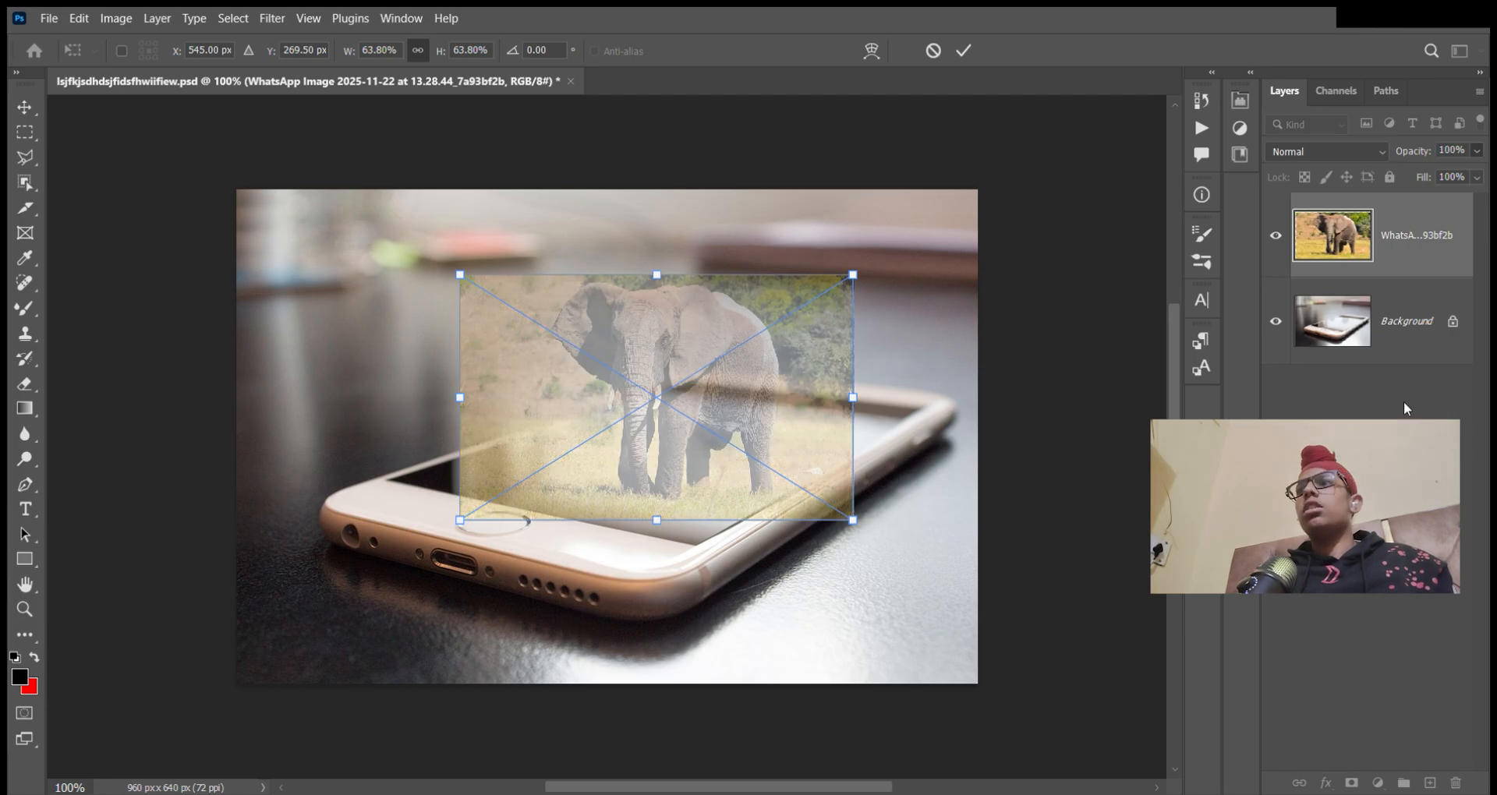
pyautogui.click(1403, 400)
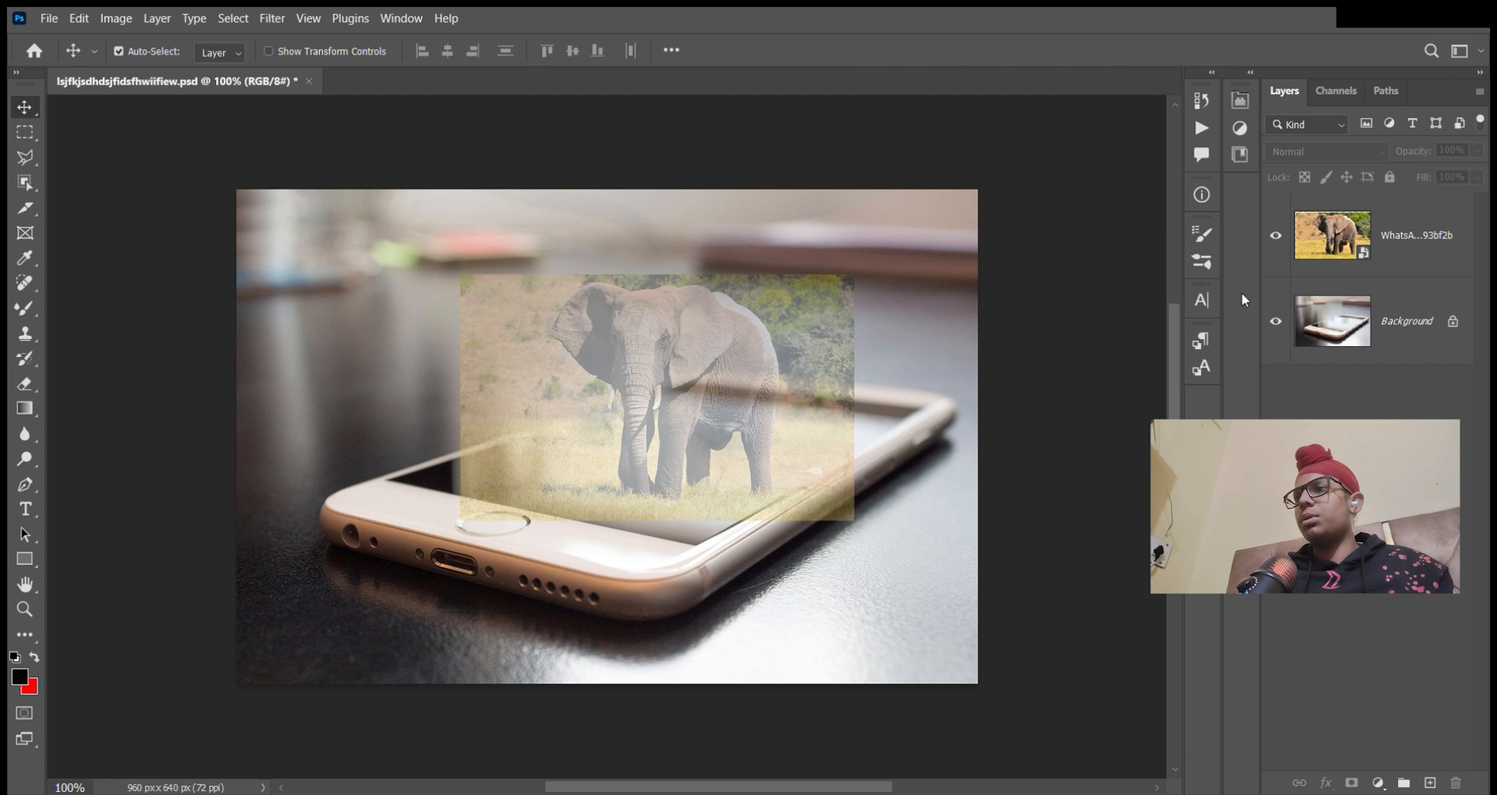
# Step: Nudge the elephant photo 10 px left and back right by about 8 px to fine-tune its position
pyautogui.click(1429, 263)
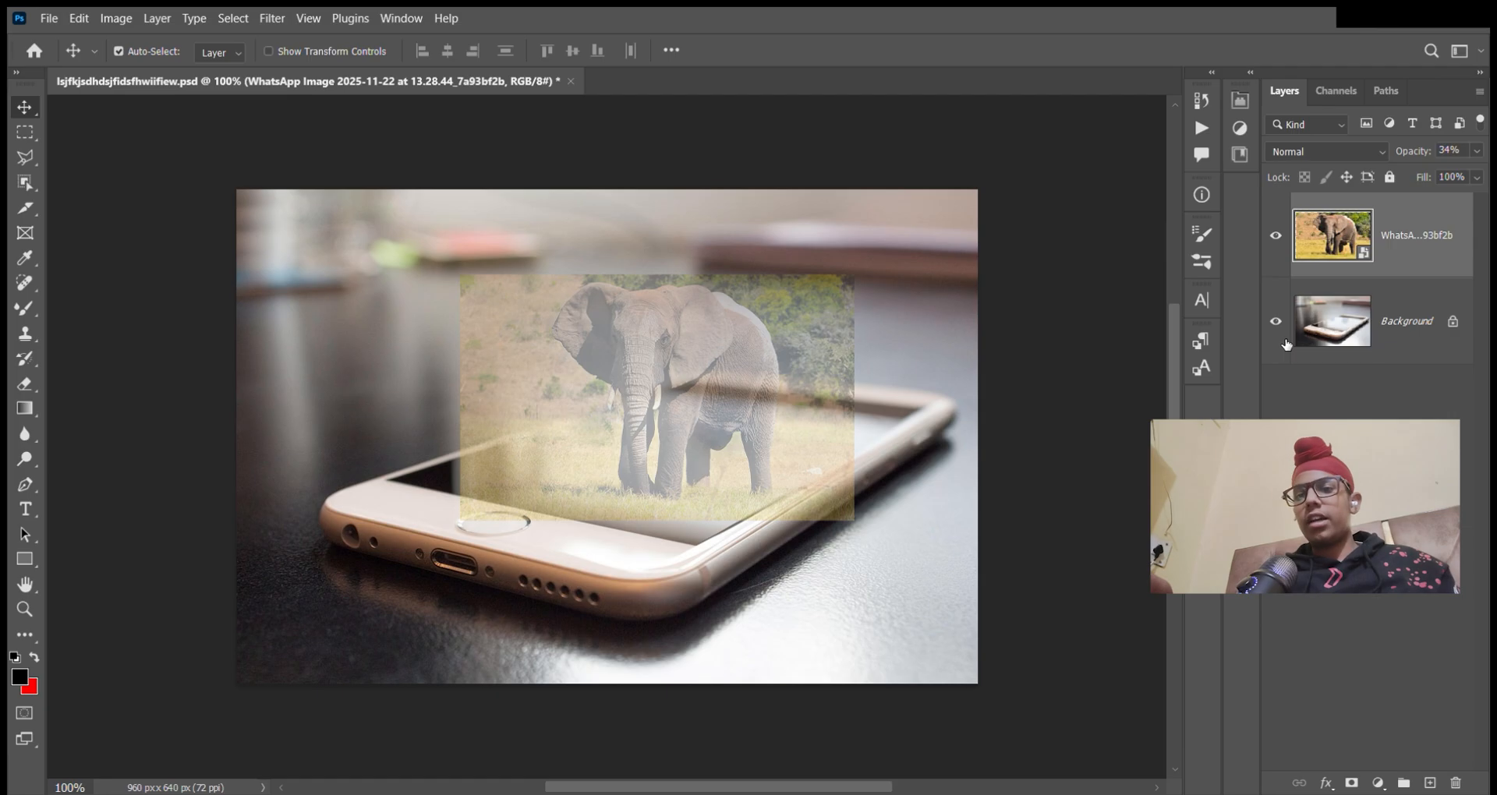
pyautogui.hotkey('shift', 'Left')
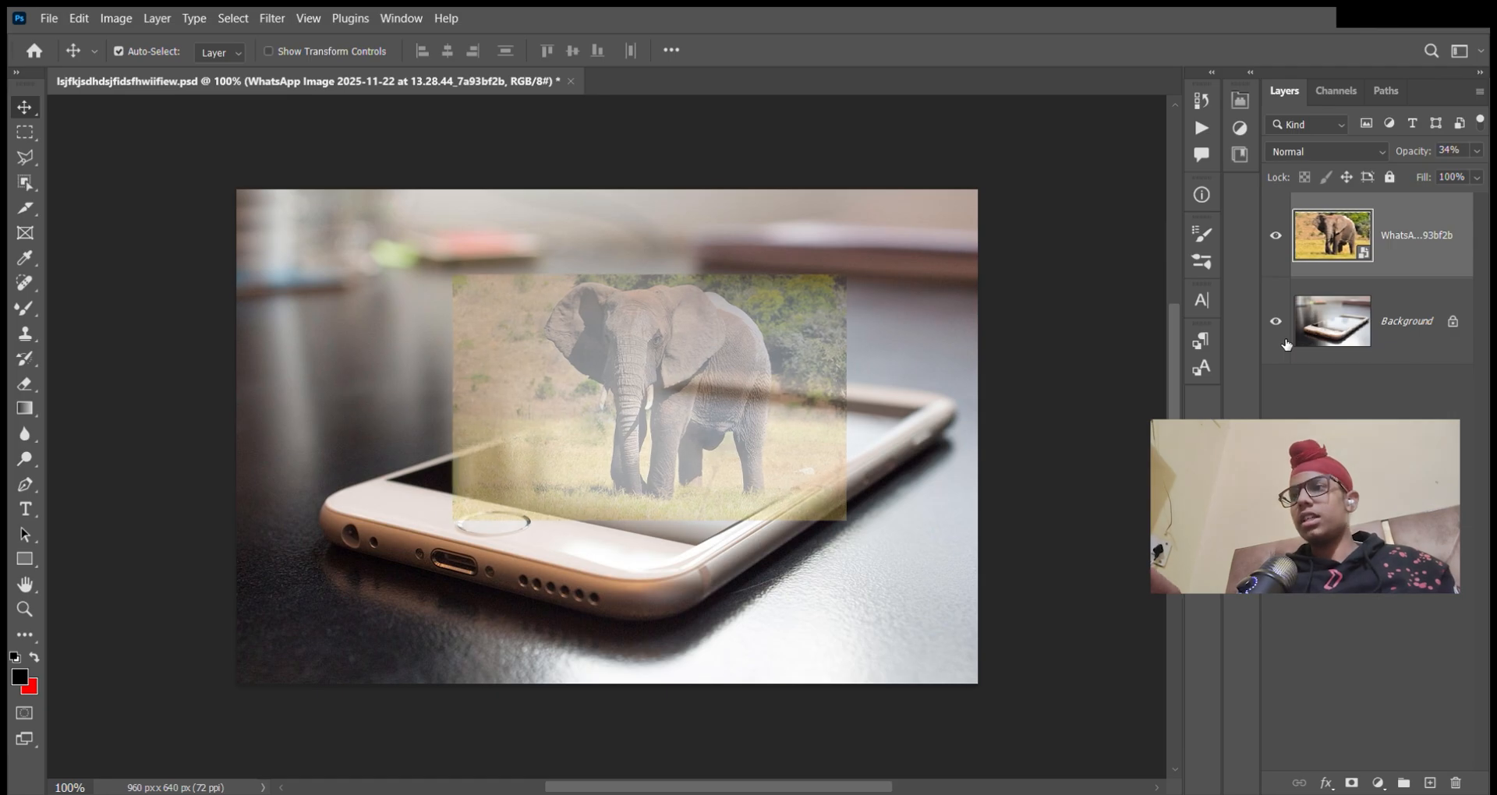
pyautogui.press('Right')
pyautogui.press('Right')
pyautogui.press('Right')
pyautogui.press('Right')
pyautogui.press('Right')
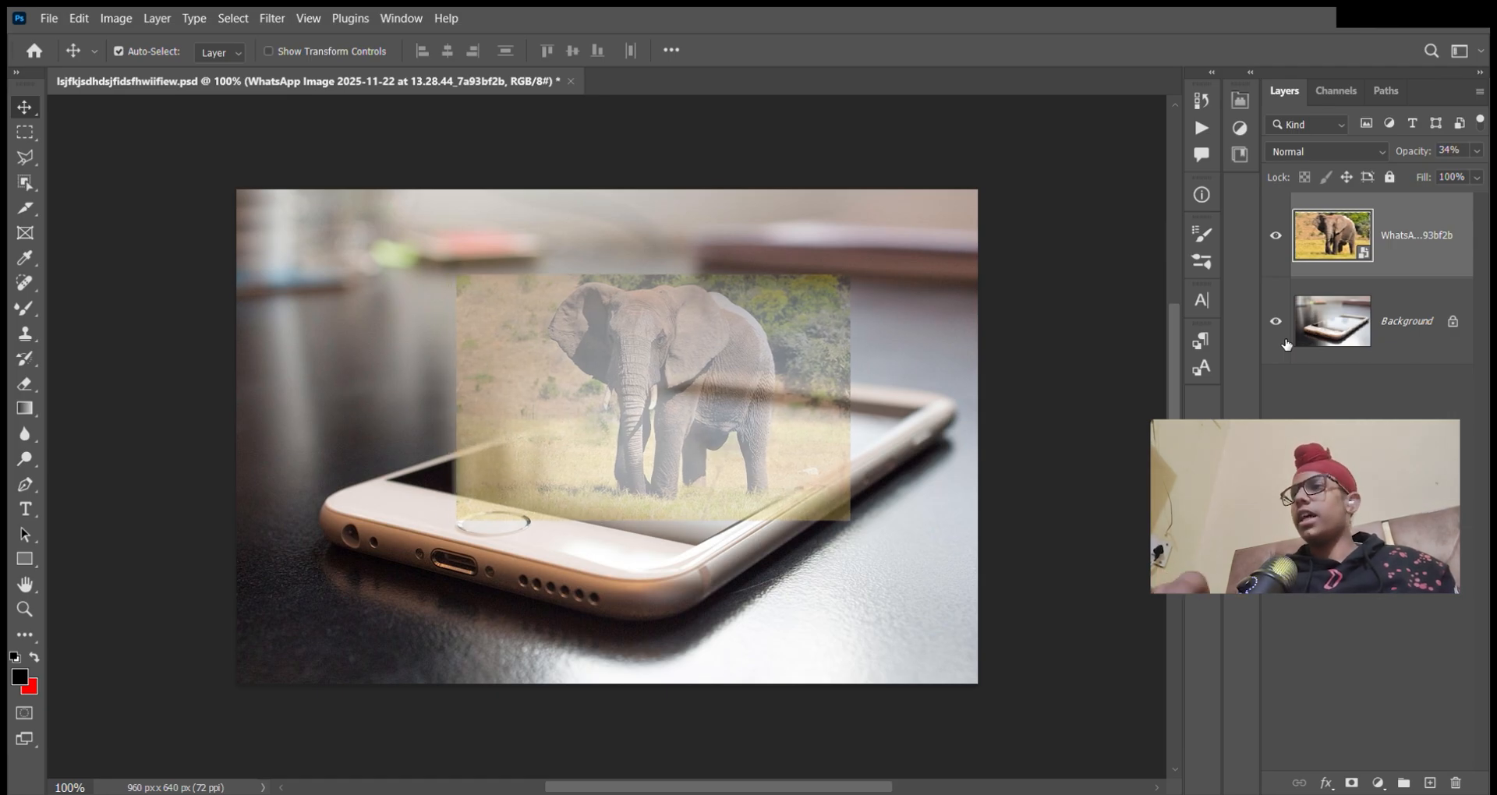
pyautogui.press('Right')
pyautogui.press('Right')
pyautogui.press('Right')
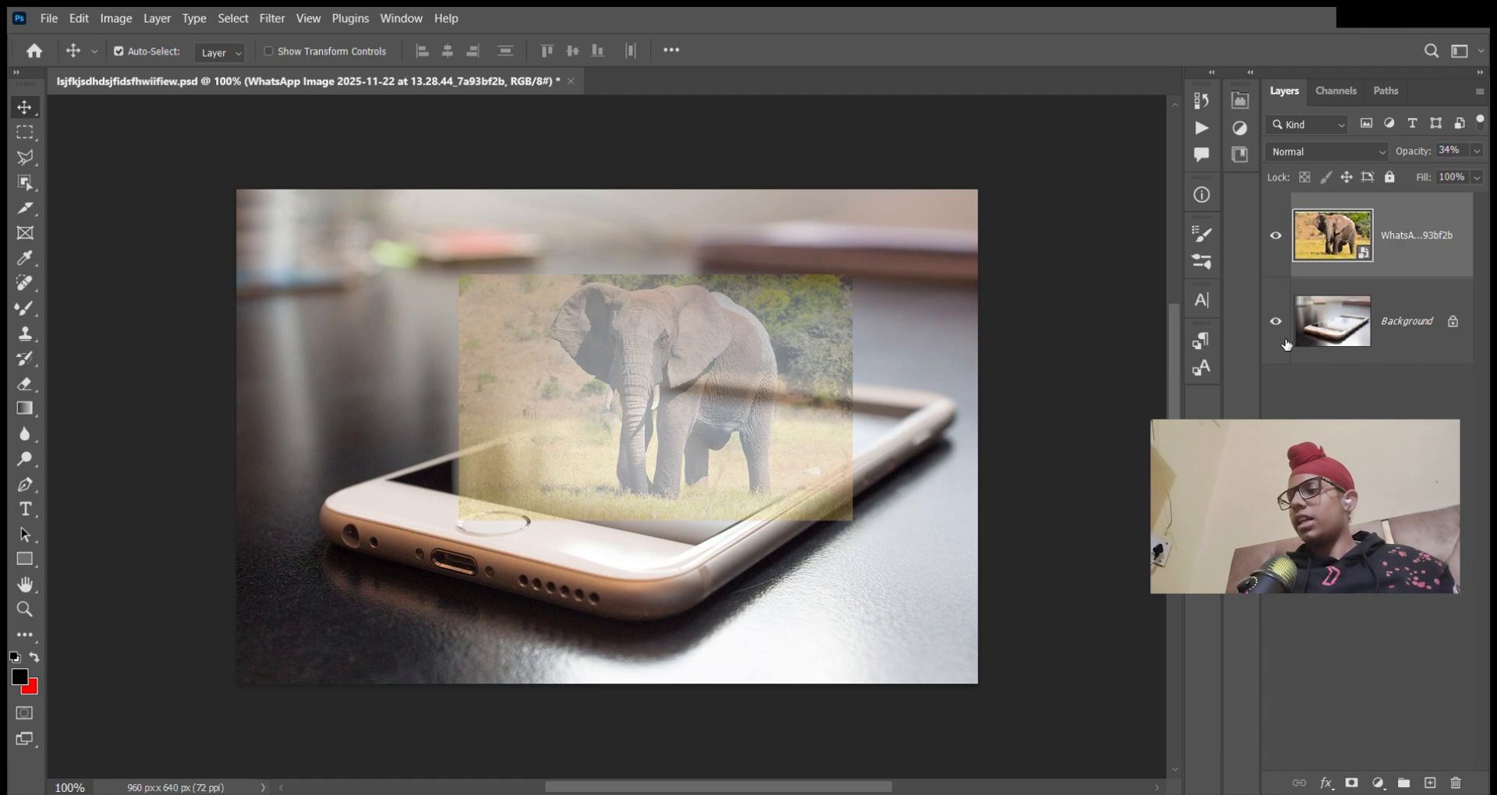
# Step: Transform the elephant photo to about 66.45% scale and position it so the elephant stands on the phone screen
pyautogui.hotkey('ctrl', 't')
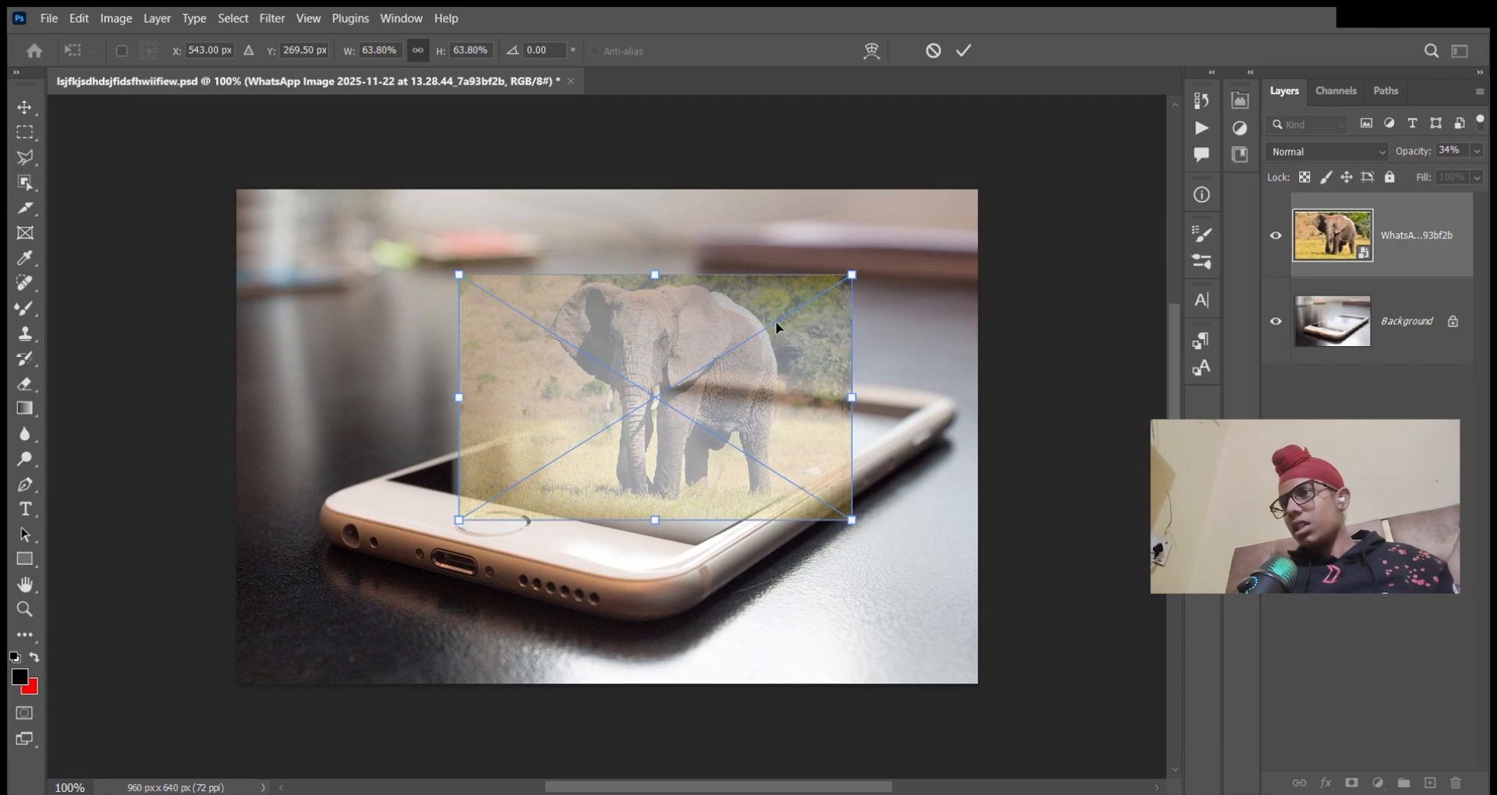
pyautogui.moveTo(853, 285); pyautogui.dragTo(896, 268)
pyautogui.moveTo(725, 359); pyautogui.dragTo(694, 359)
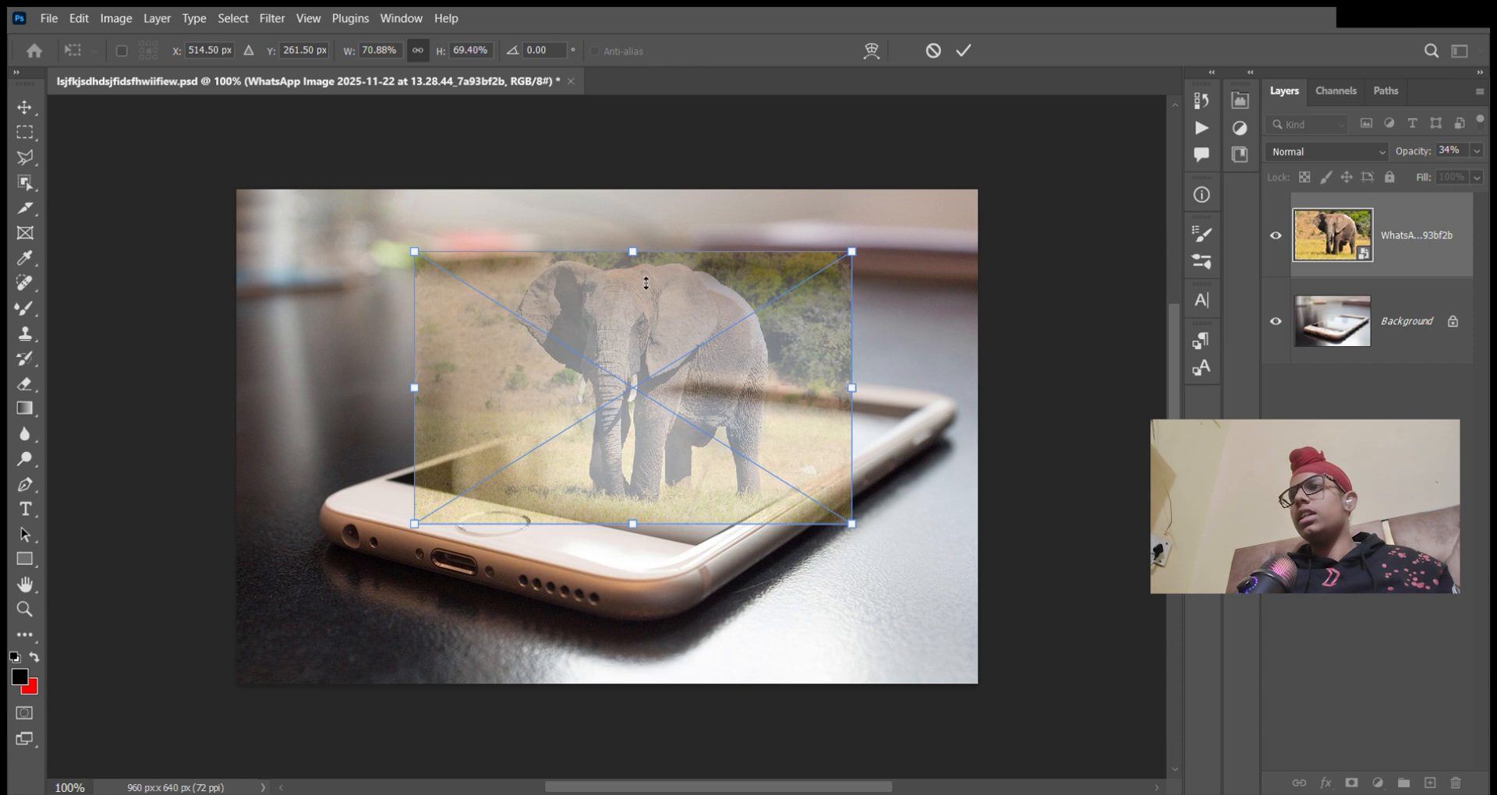
pyautogui.moveTo(645, 283)
pyautogui.mouseDown()
pyautogui.moveTo(650, 358)
pyautogui.moveTo(661, 203)
pyautogui.moveTo(672, 293)
pyautogui.mouseUp()
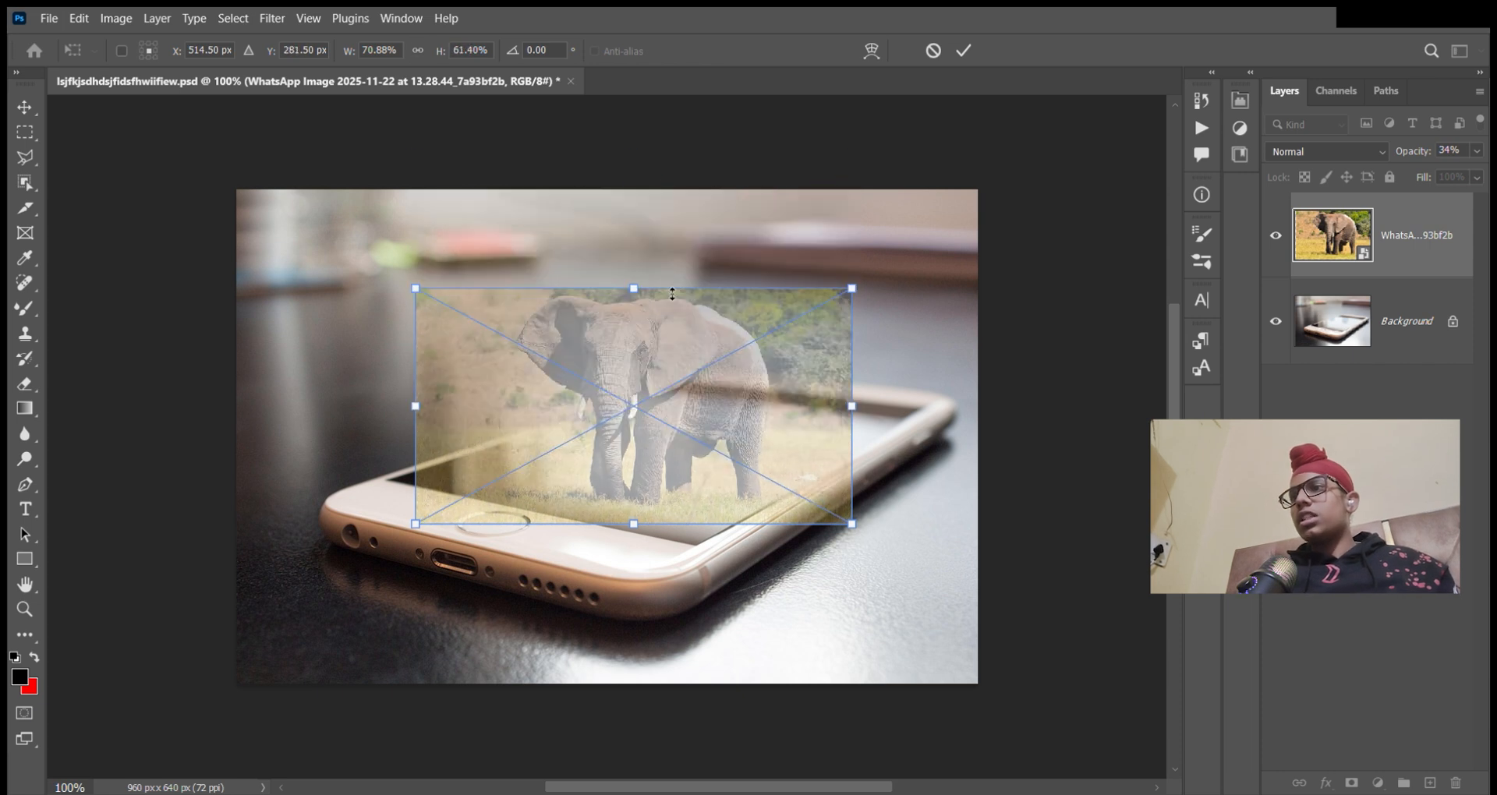
pyautogui.hotkey('ctrl', 'z')
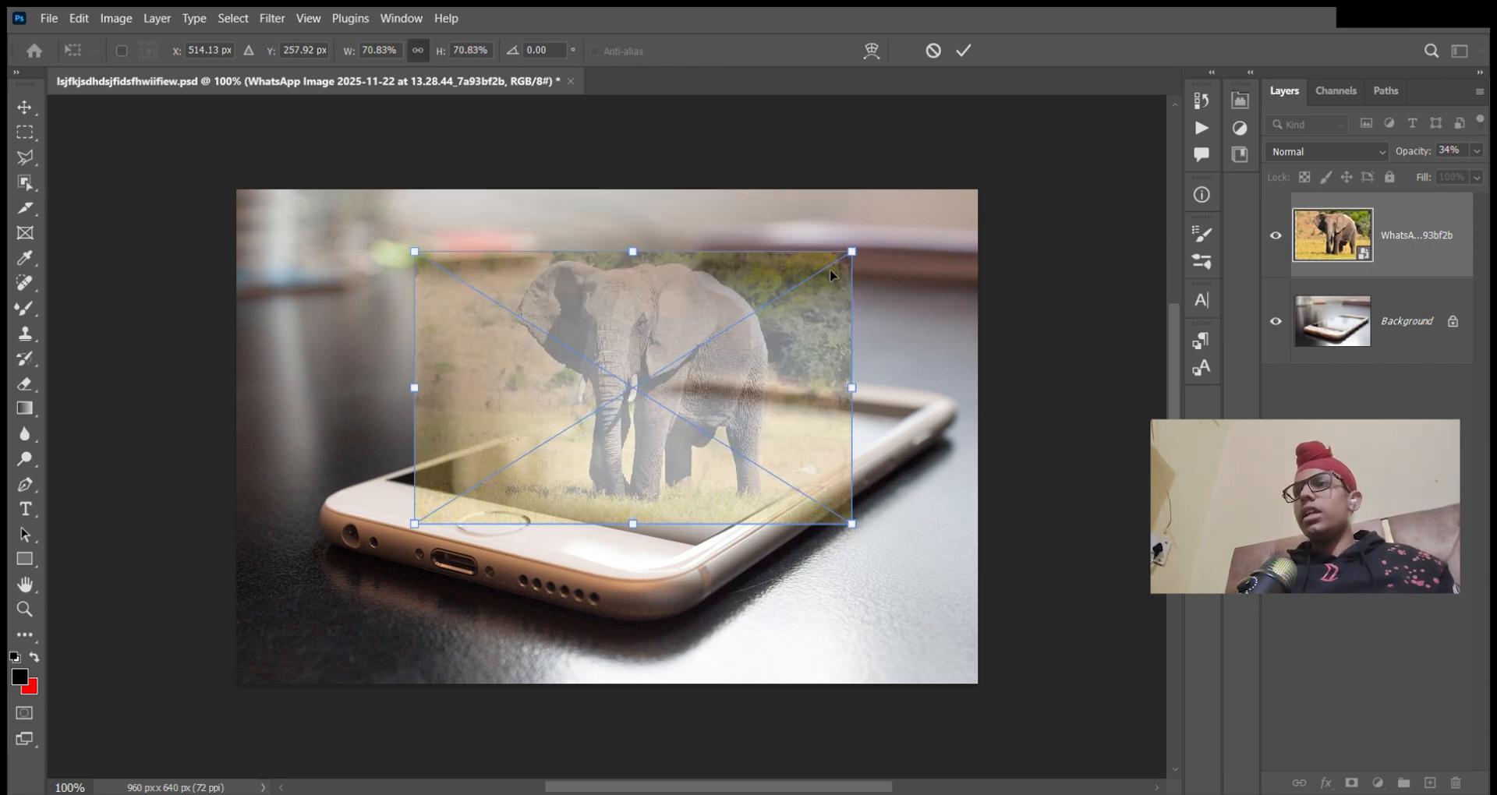
pyautogui.moveTo(858, 255); pyautogui.dragTo(829, 273)
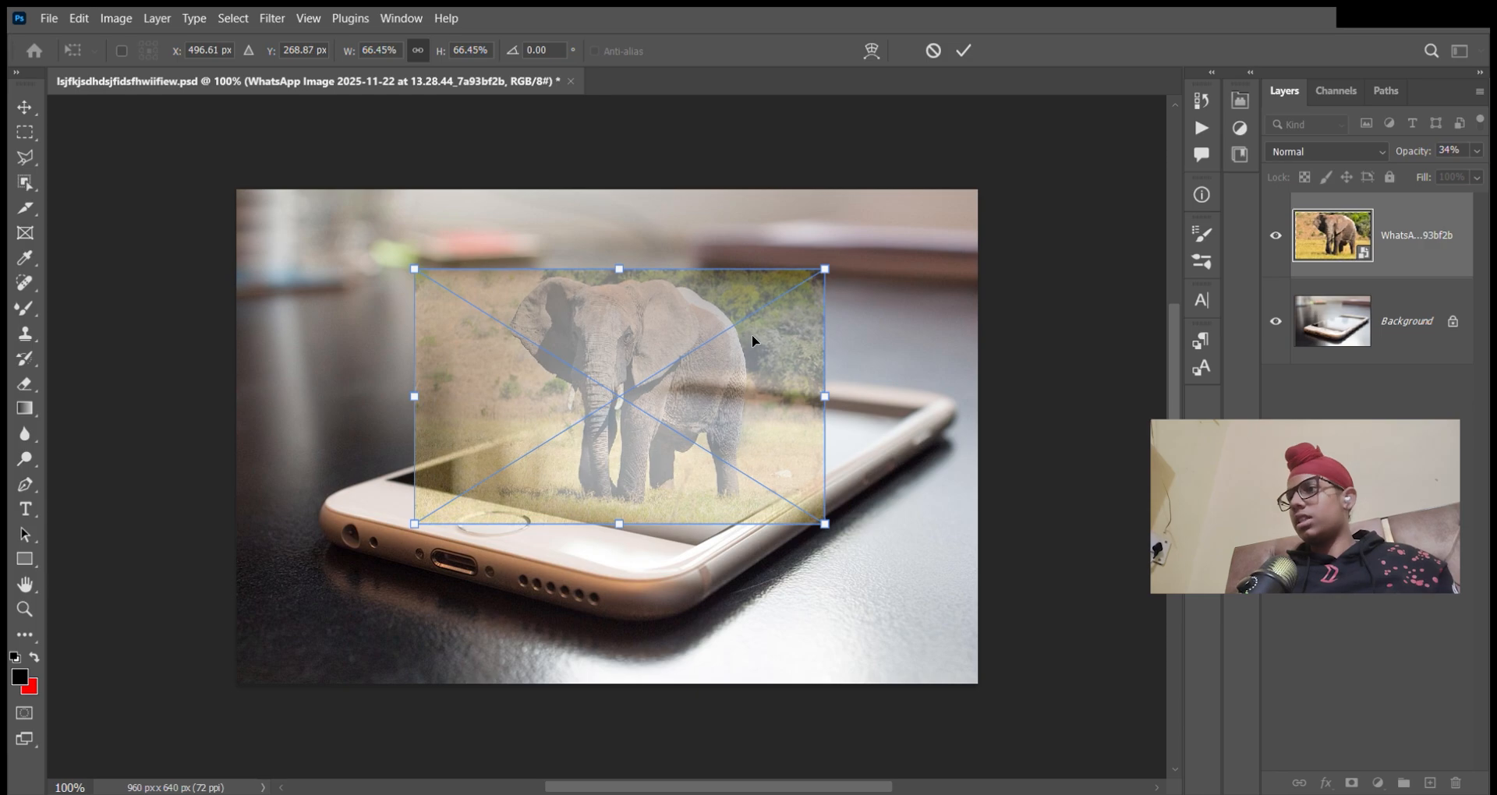
pyautogui.moveTo(751, 335); pyautogui.dragTo(758, 334)
pyautogui.press('Return')
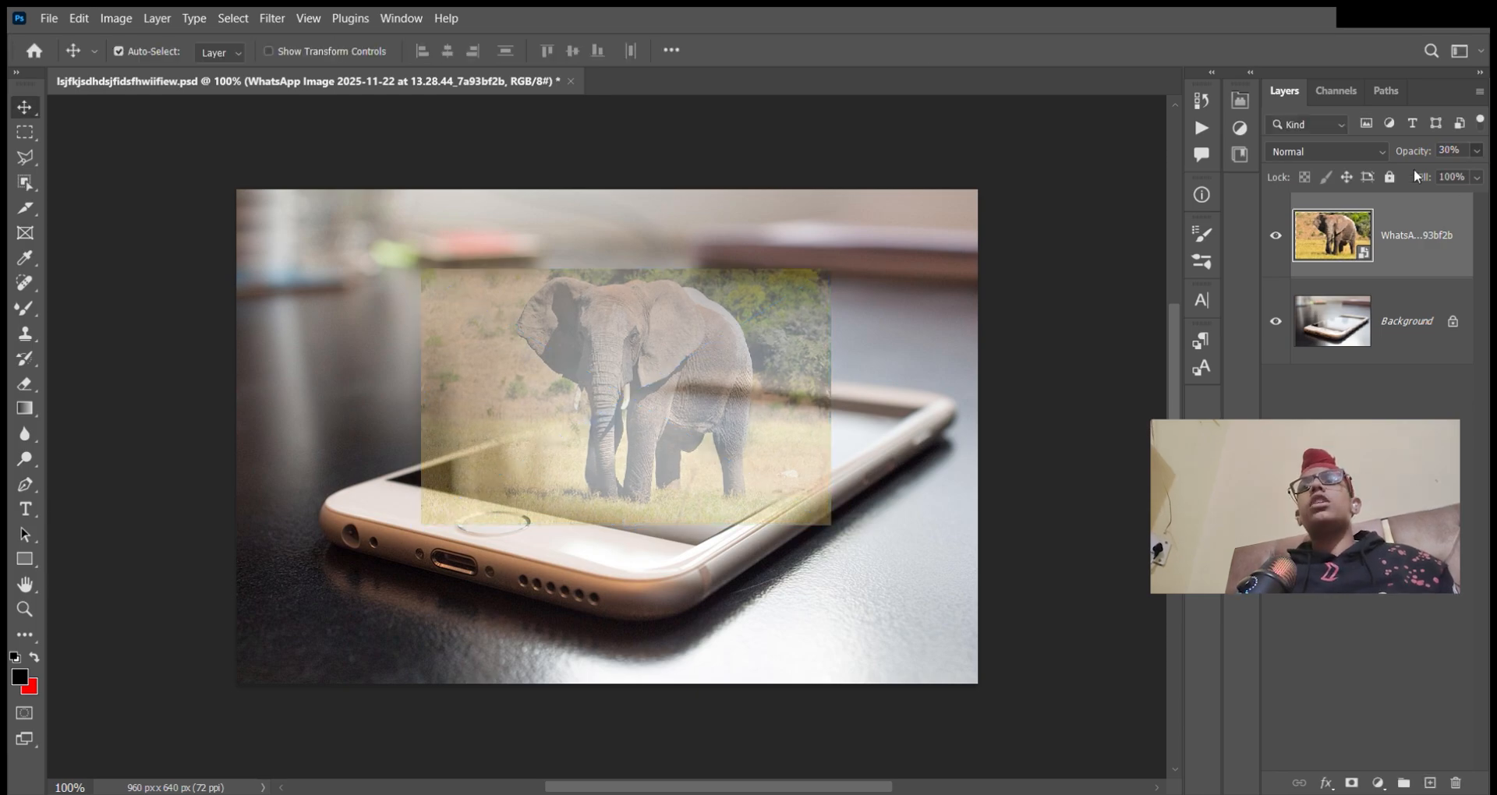
# Step: Restore the elephant layer's opacity to 100% and rasterize the layer
pyautogui.press('0')
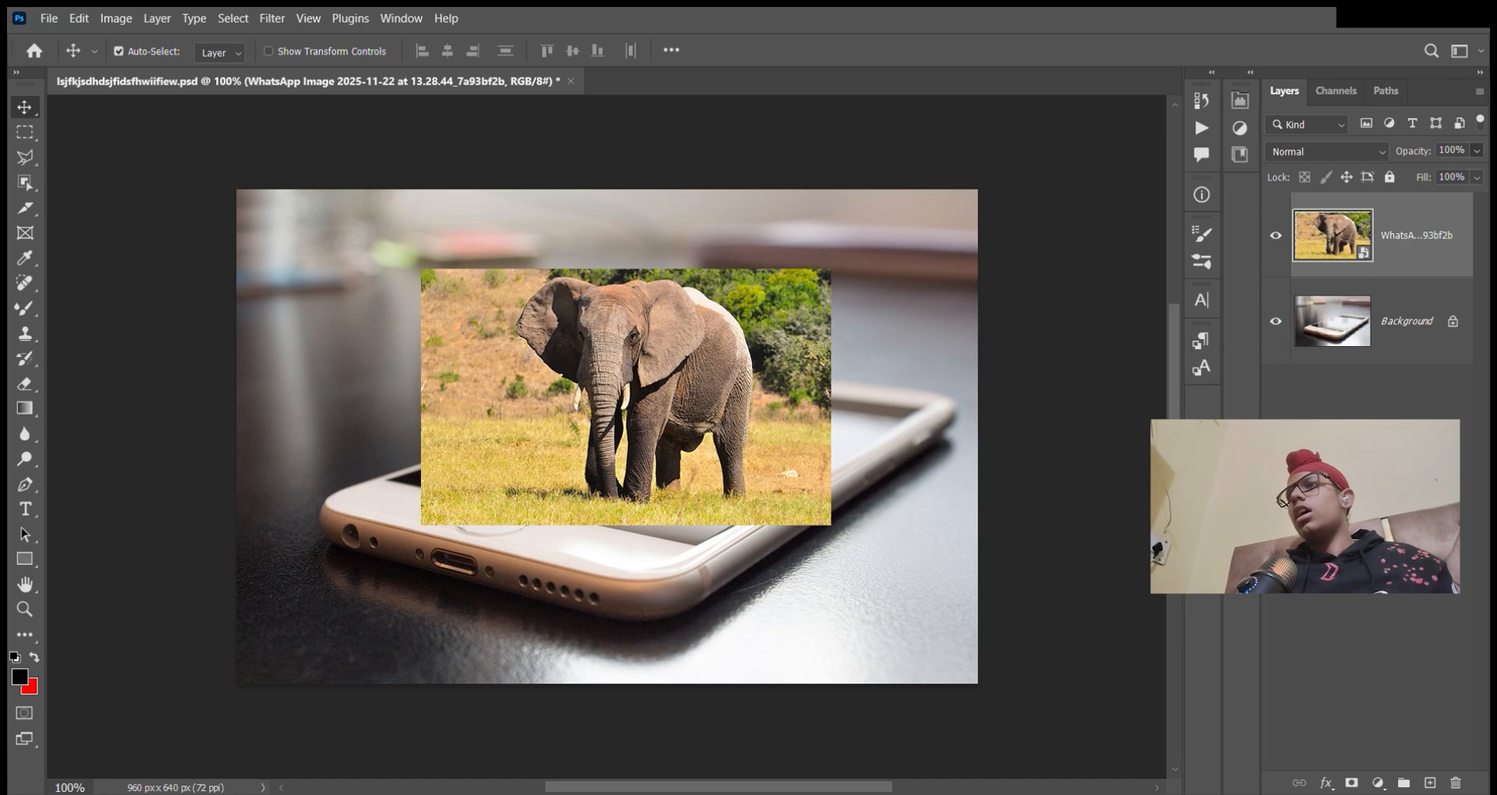
pyautogui.click(1357, 518)
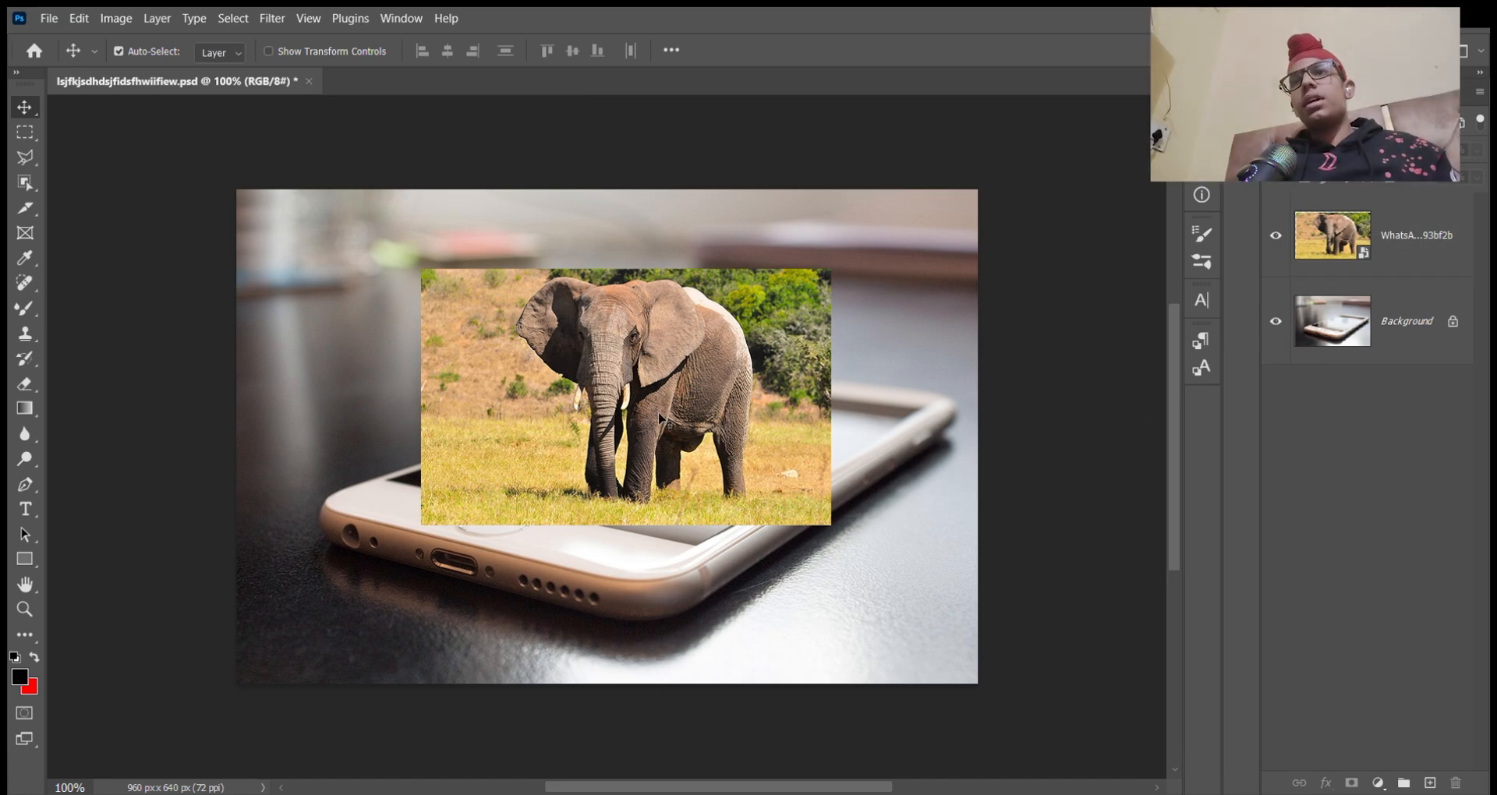
pyautogui.click(1388, 260)
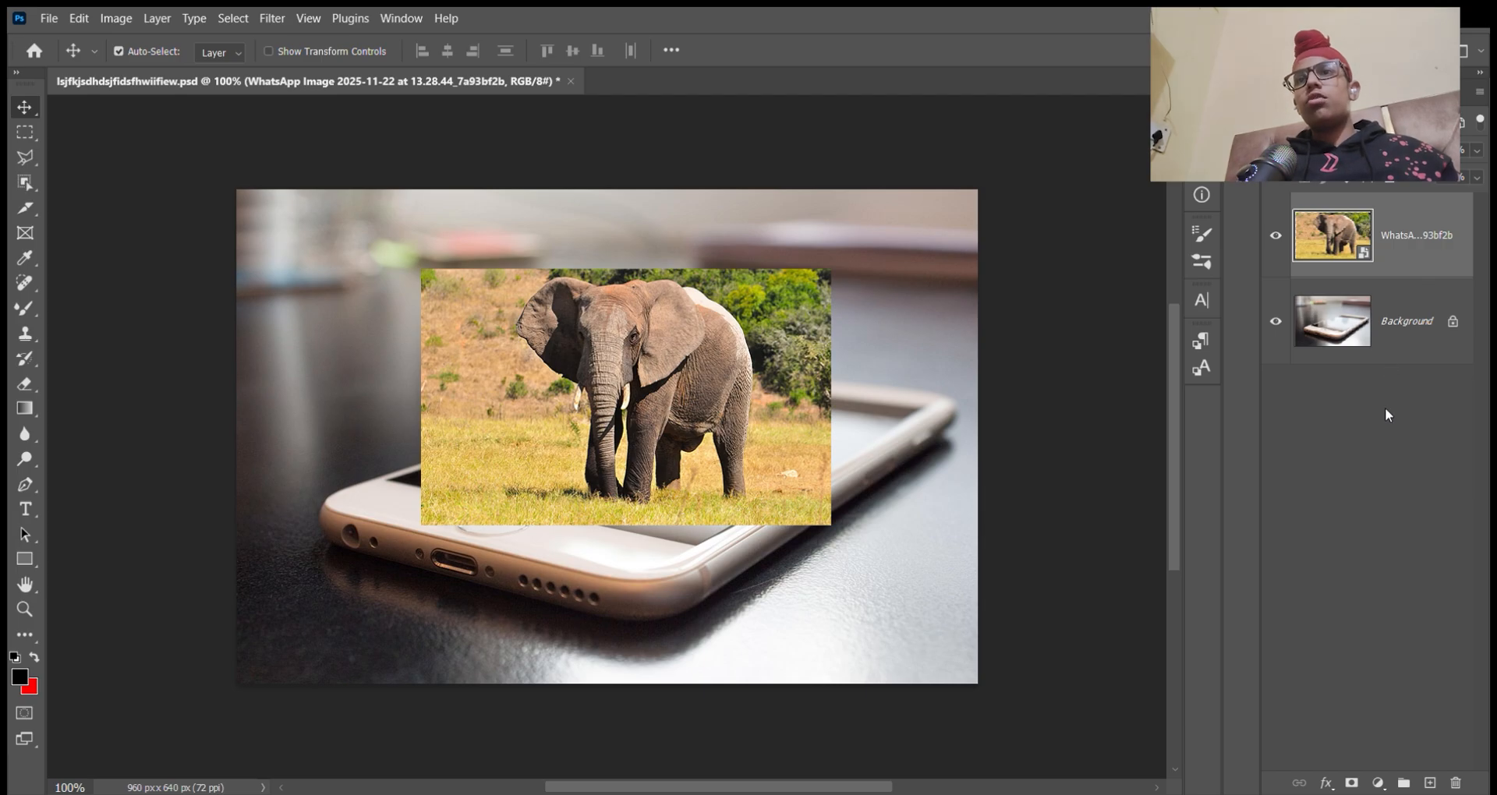
pyautogui.hotkey('ctrl', 'z')
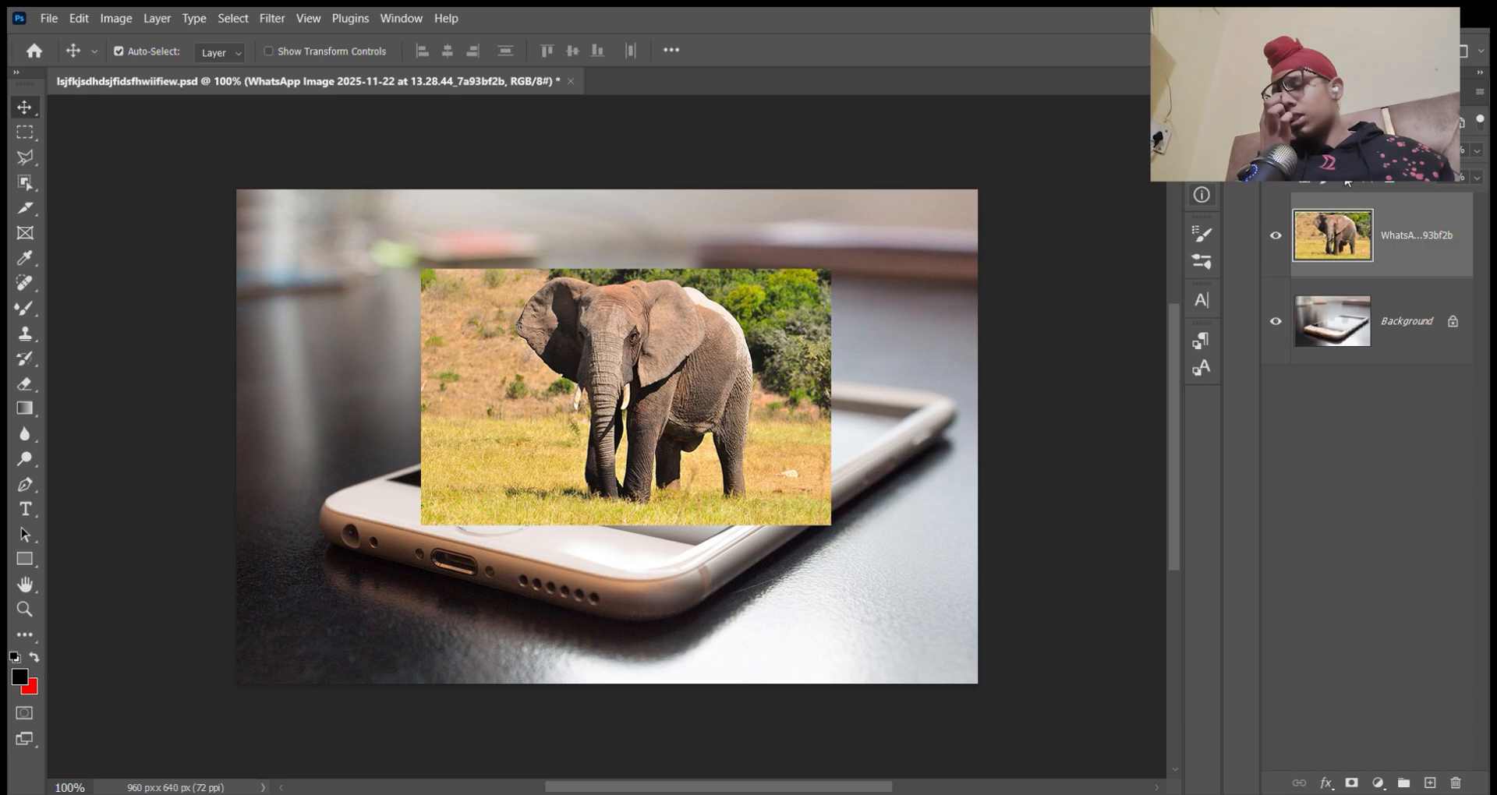
# Step: Select the elephant with the Object Selection tool and add a layer mask from the selection
pyautogui.click(30, 158)
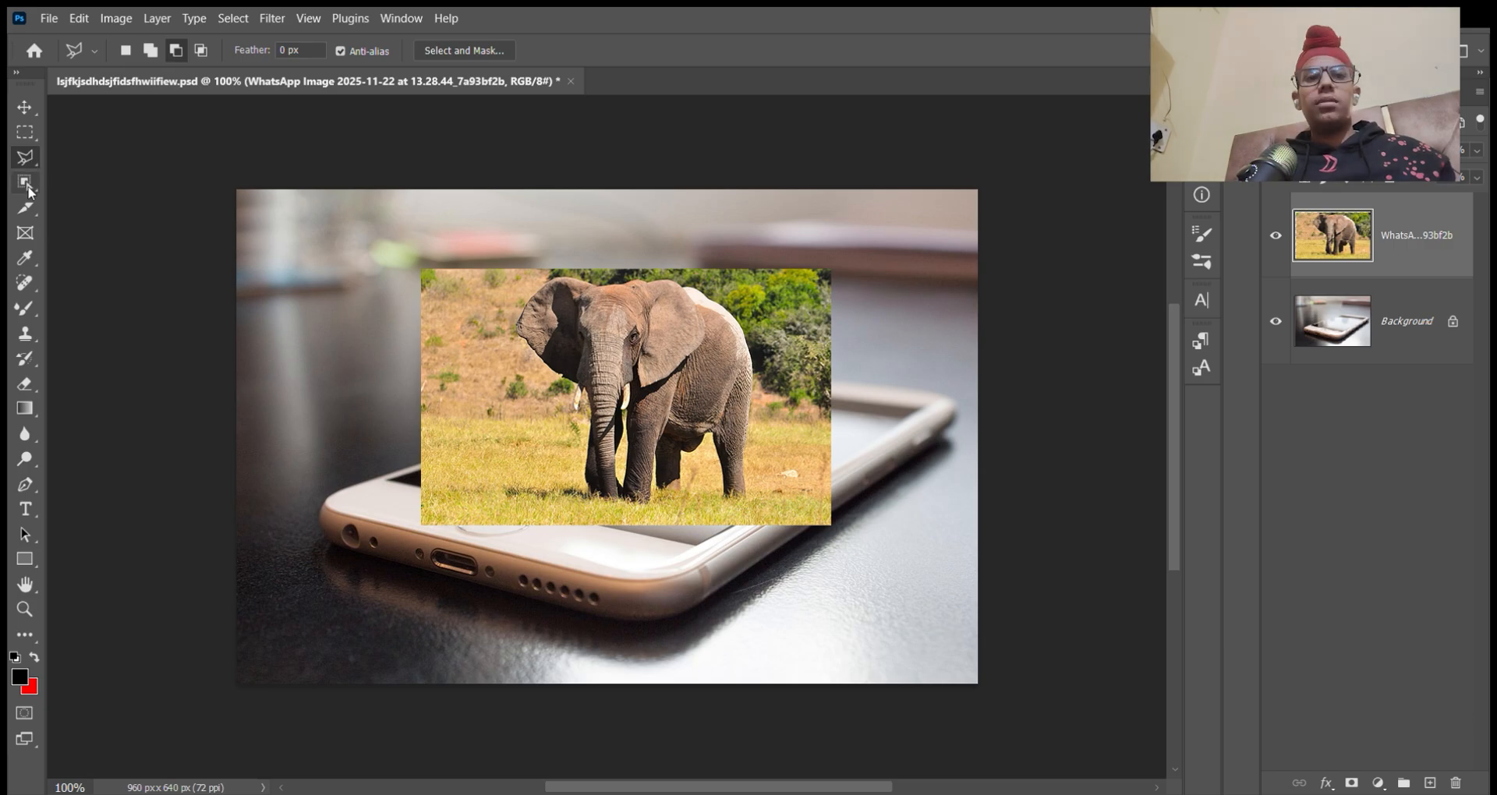
pyautogui.click(28, 189)
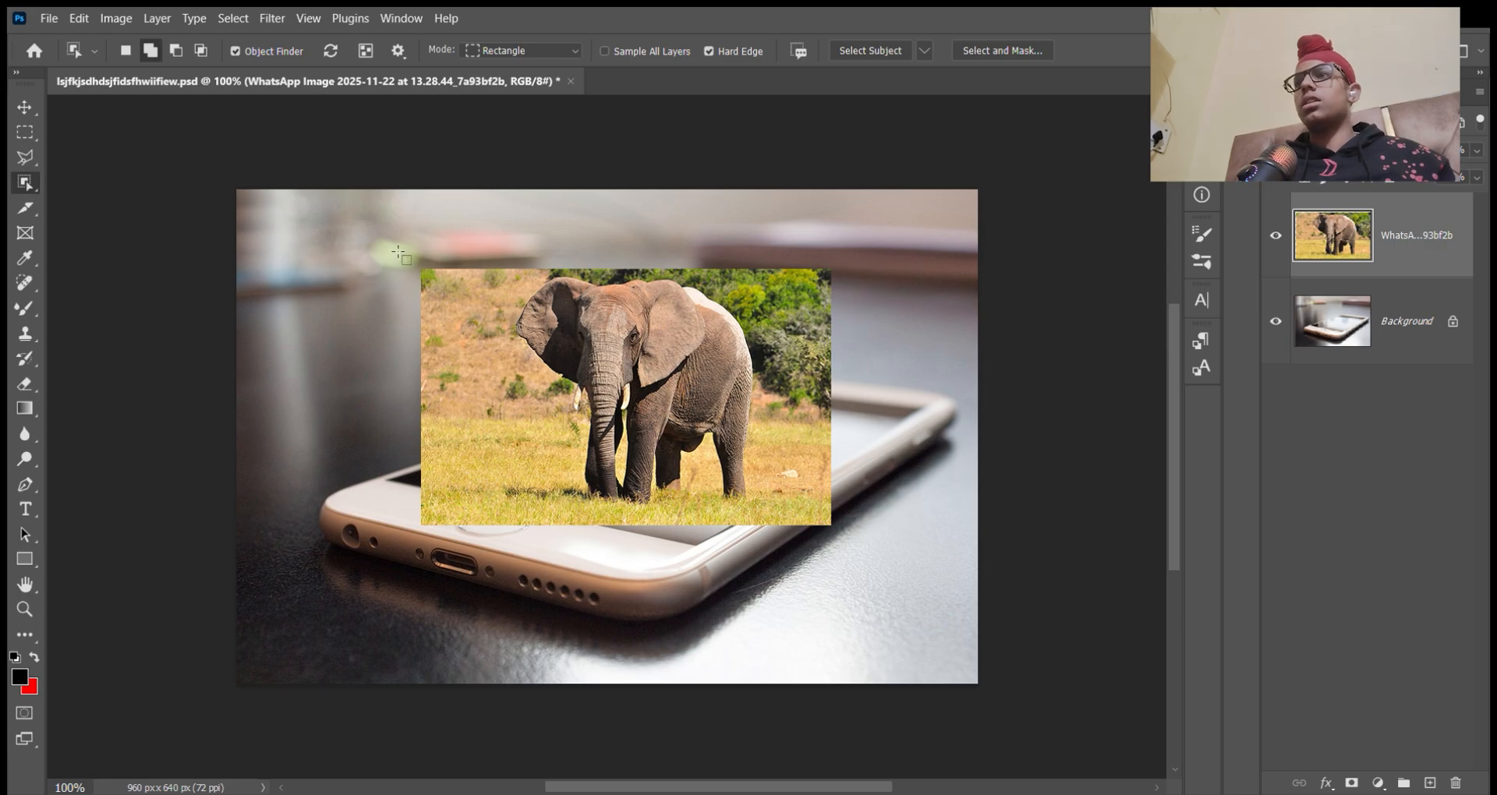
pyautogui.click(567, 333)
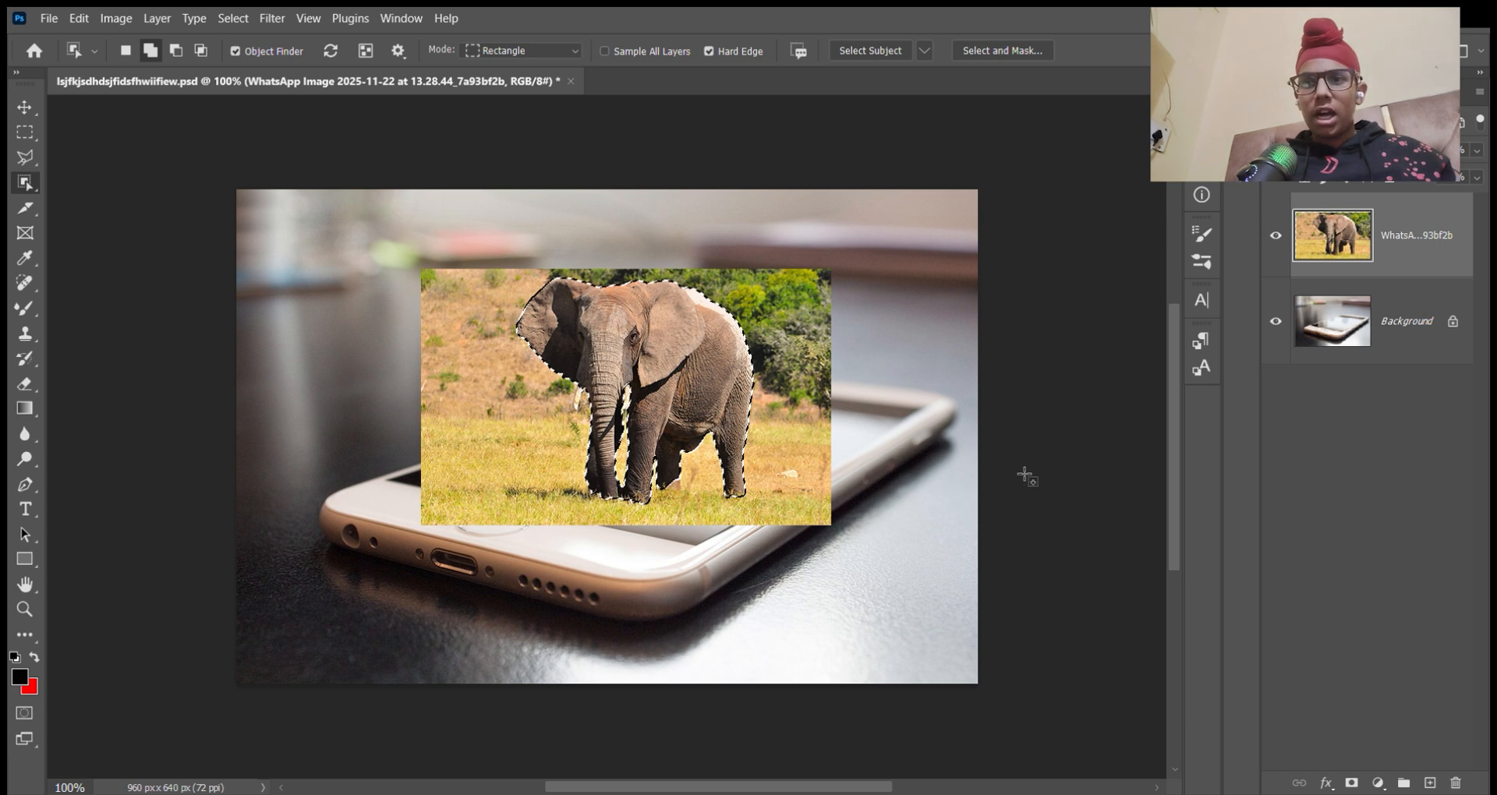
pyautogui.click(1354, 783)
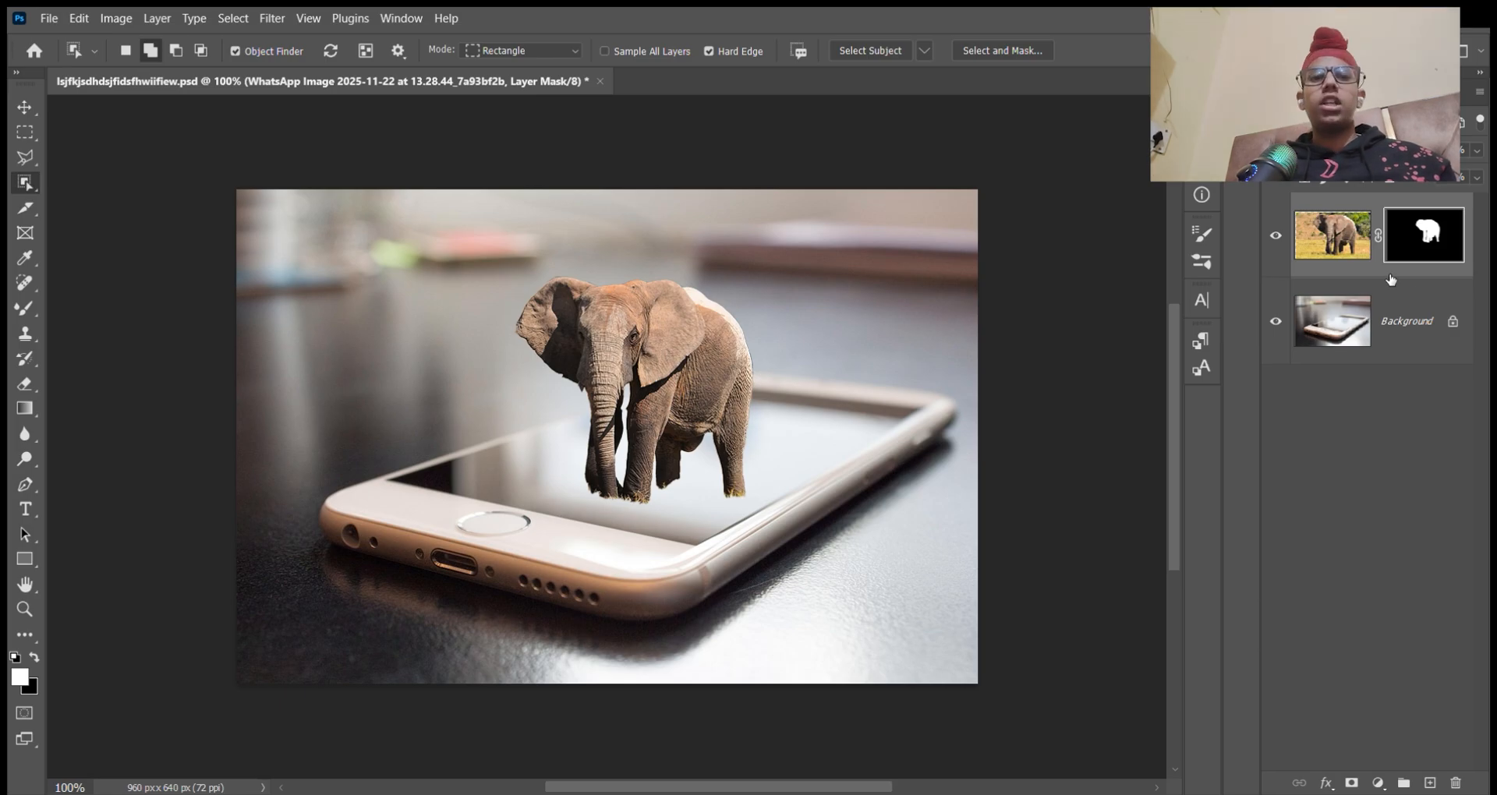
# Step: Duplicate the masked elephant layer and invert the mask on the copy
pyautogui.hotkey('ctrl', '2')
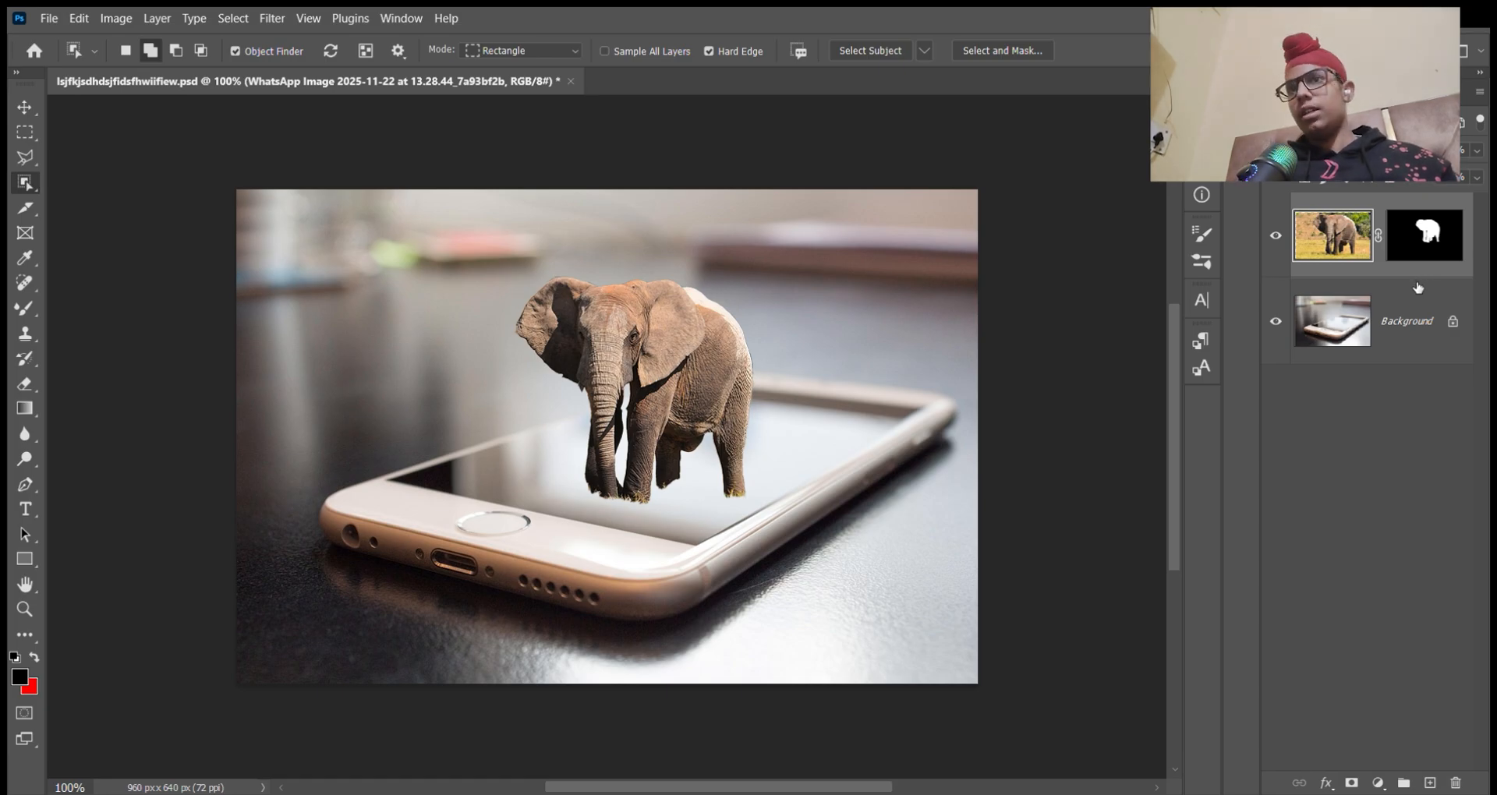
pyautogui.hotkey('ctrl', 'j')
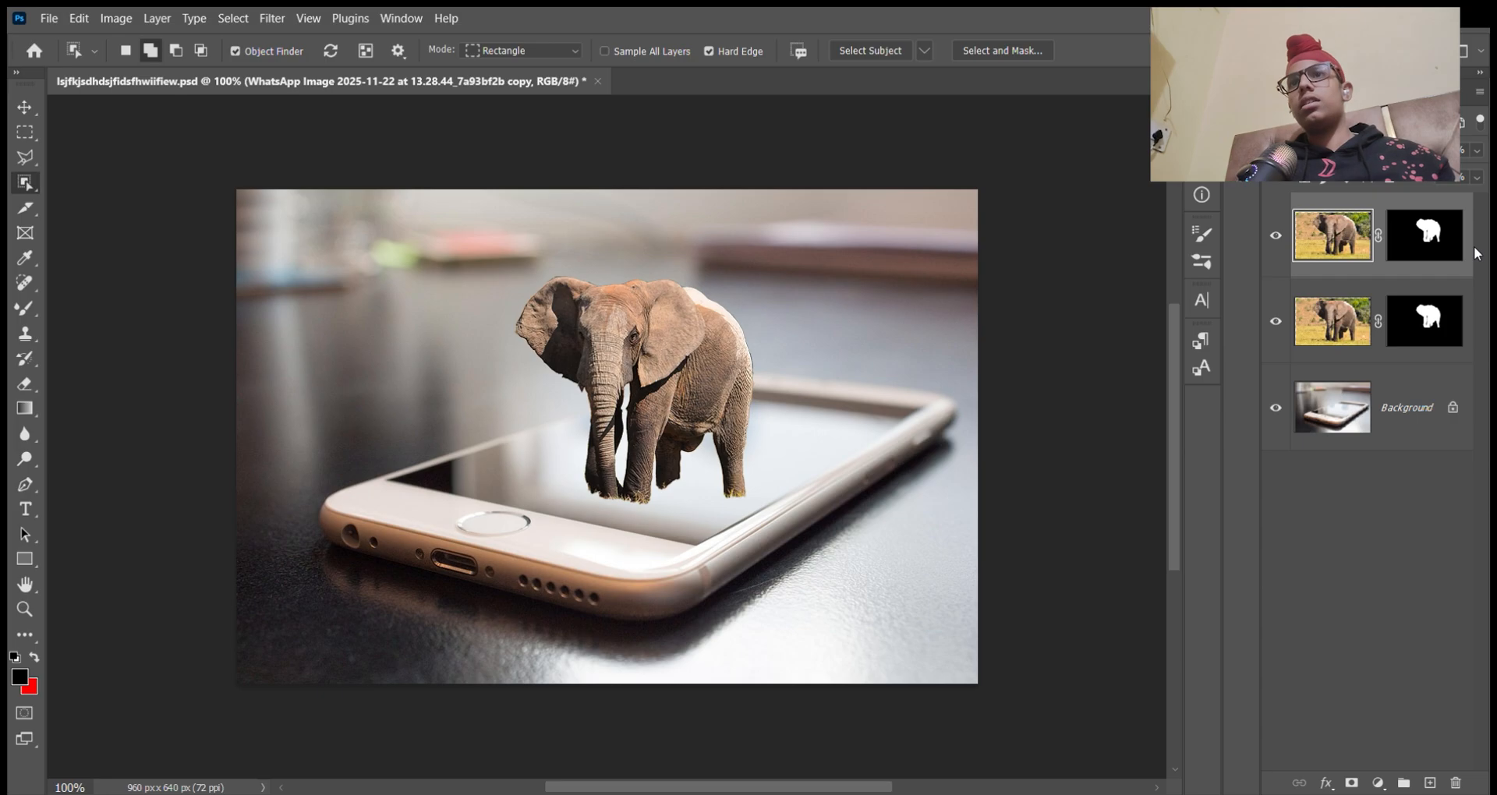
pyautogui.click(1447, 248)
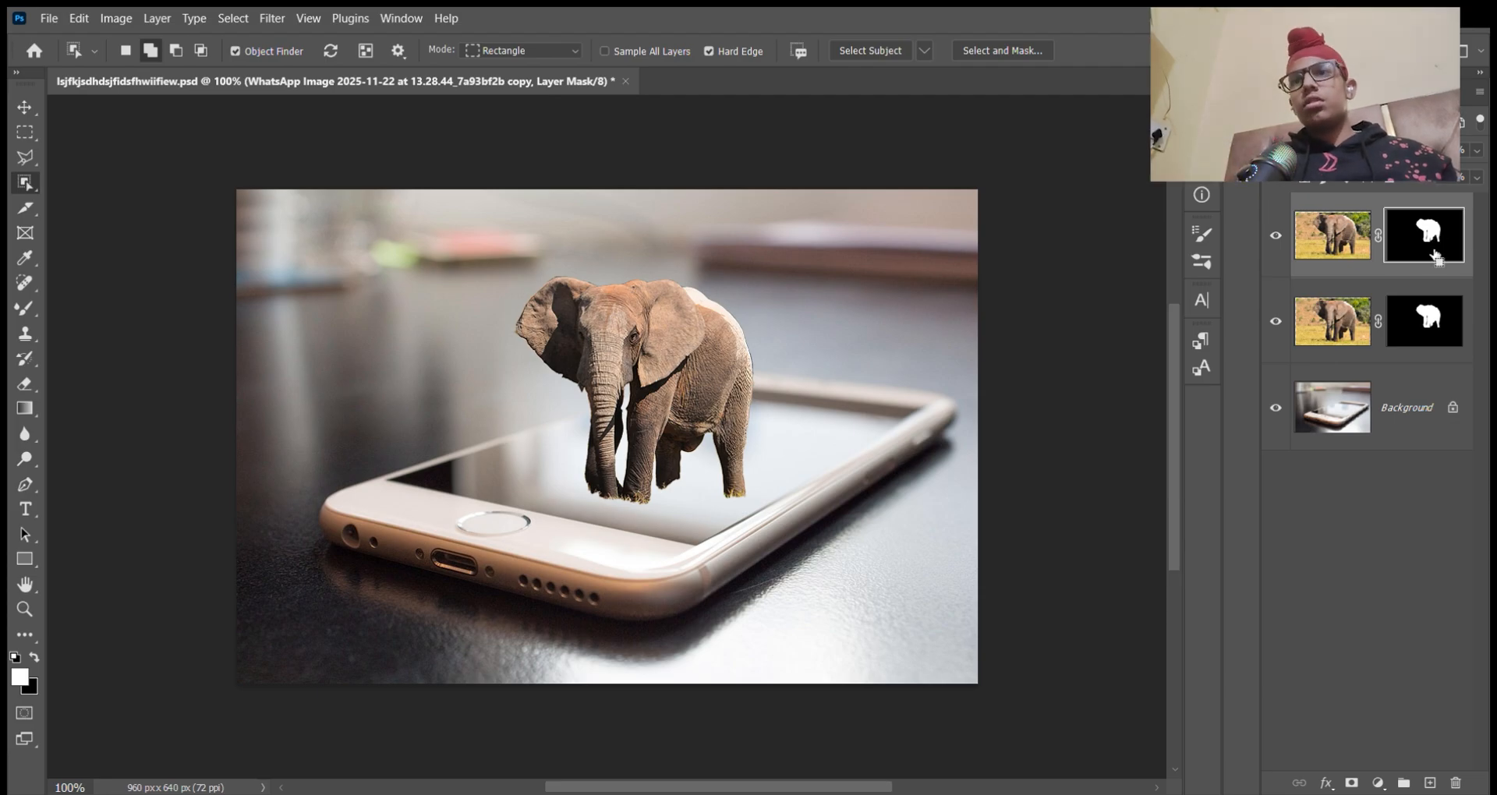
pyautogui.hotkey('ctrl', 'i')
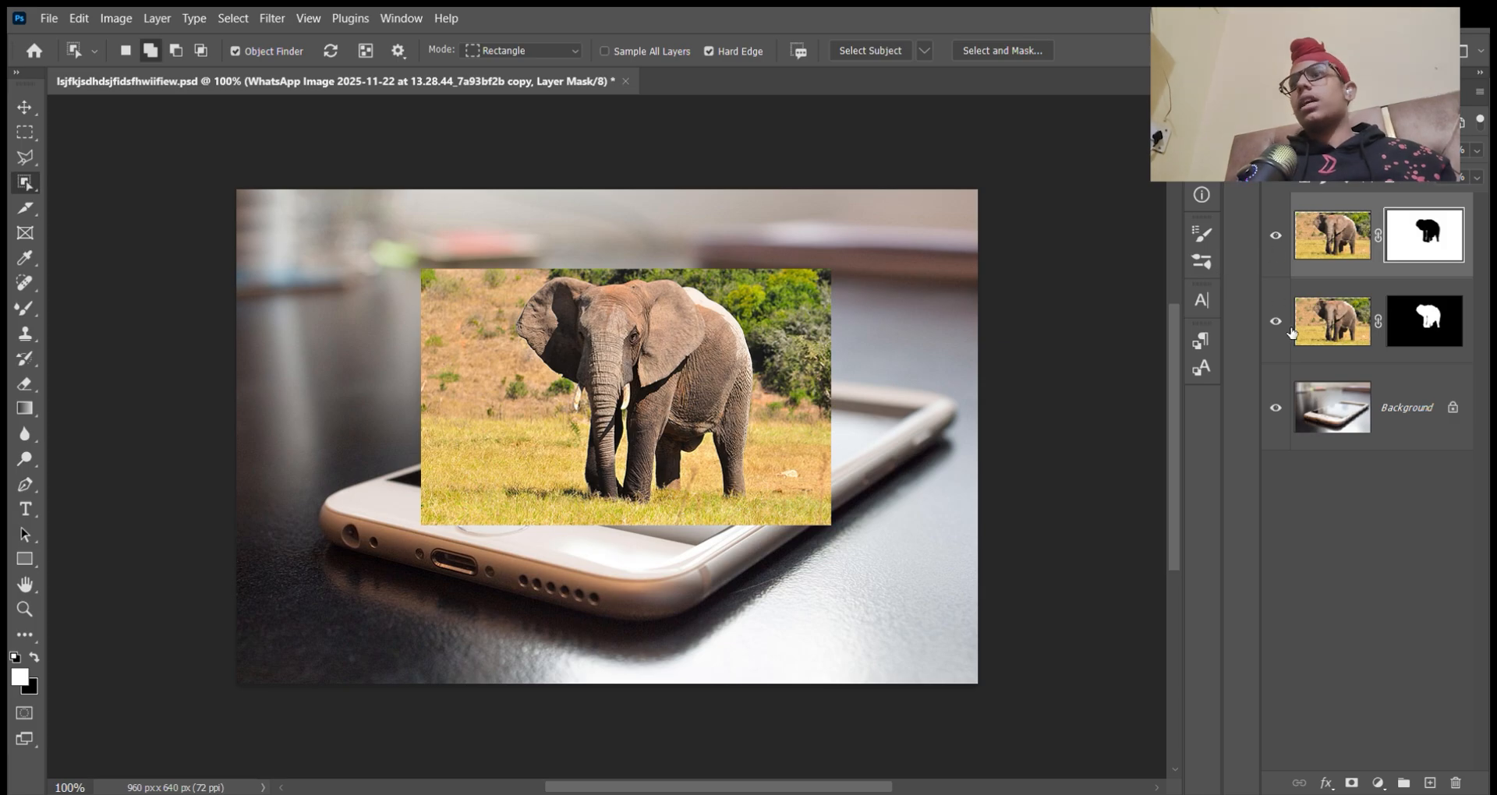
# Step: Hide both elephant layers and make the Background phone layer active
pyautogui.moveTo(1275, 322); pyautogui.dragTo(1275, 236)
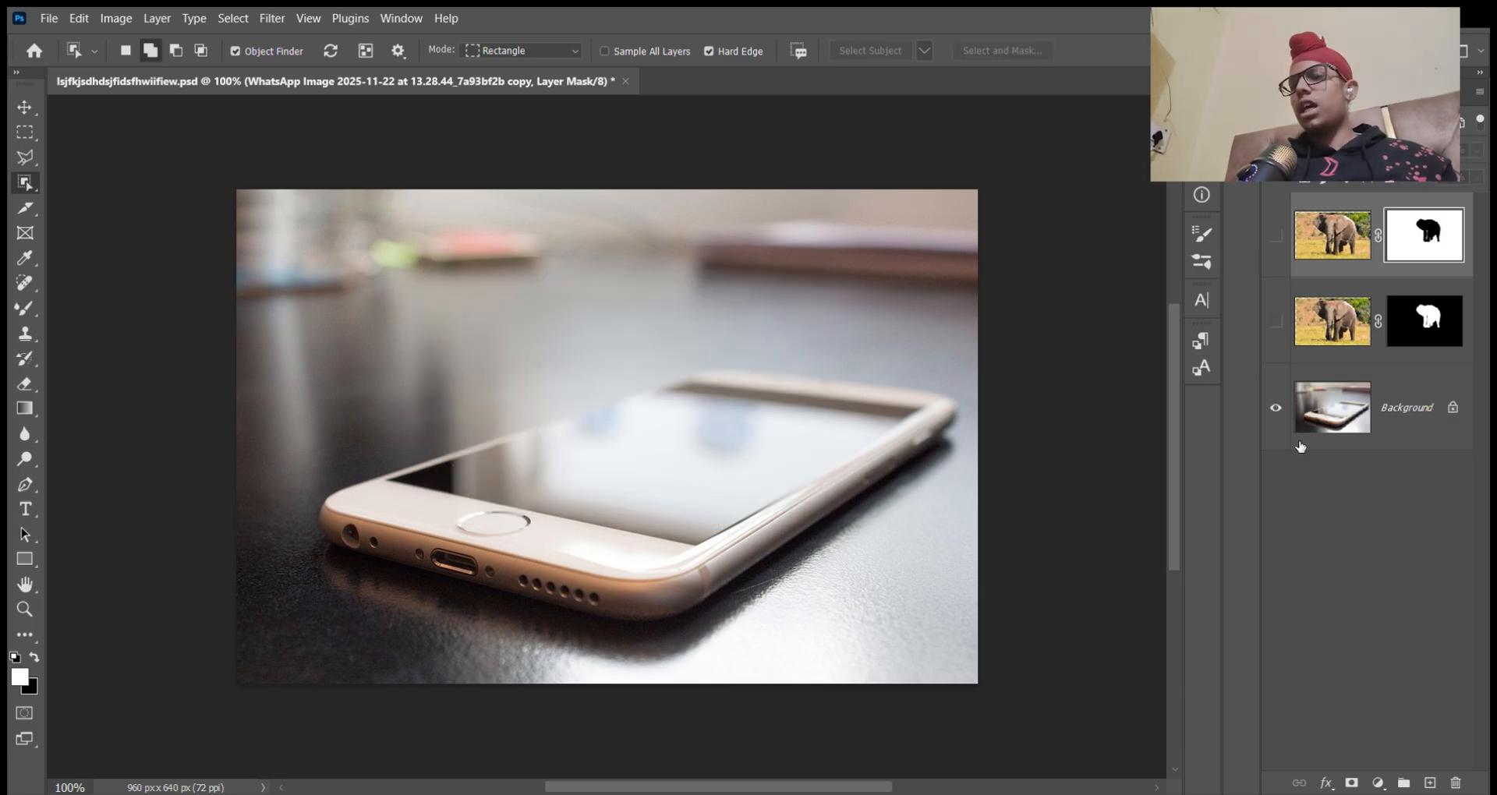
pyautogui.click(1341, 432)
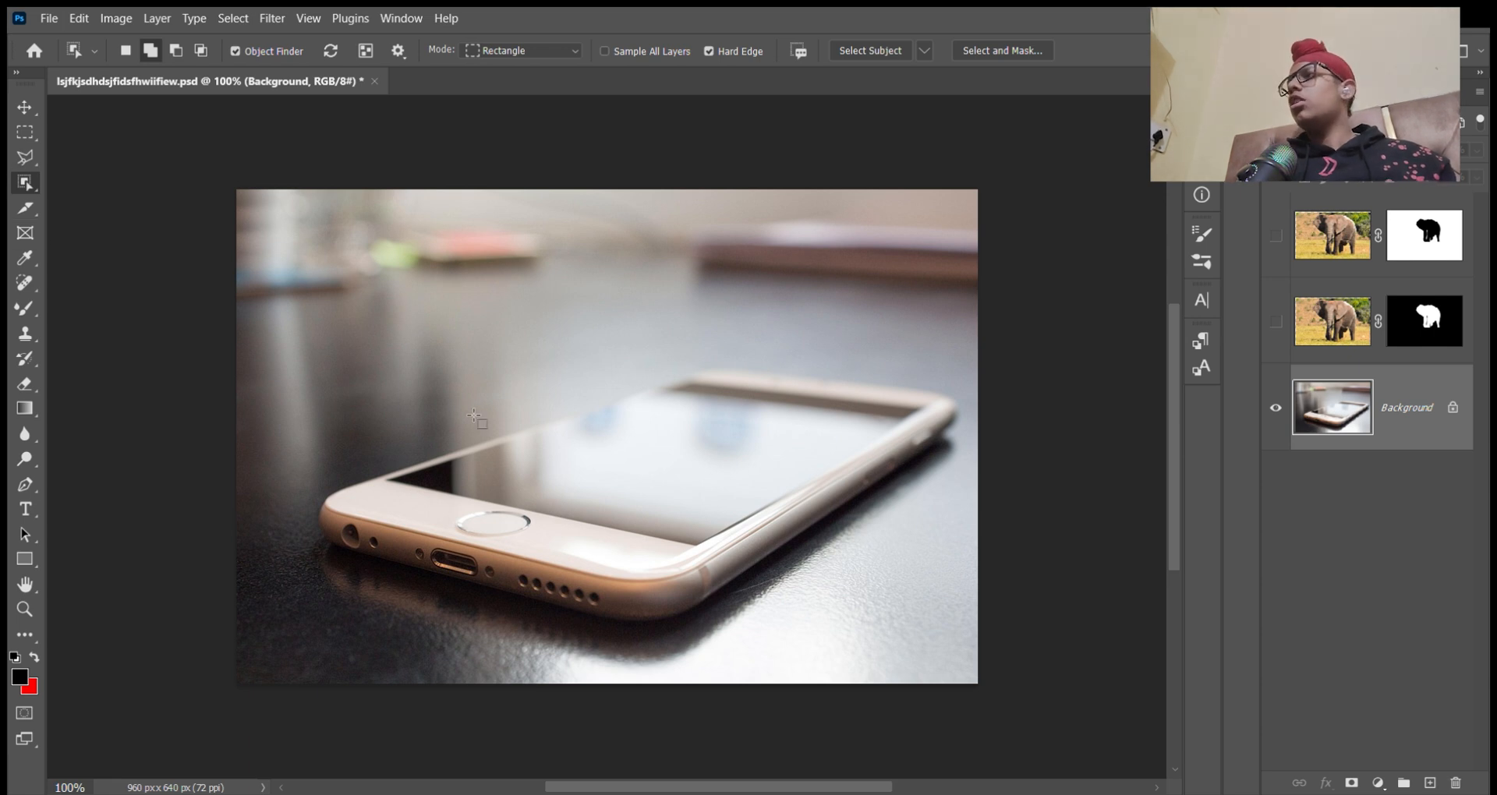
# Step: Select the phone's display area on the Background layer with the Polygonal Lasso, following its four corners
pyautogui.press('l')
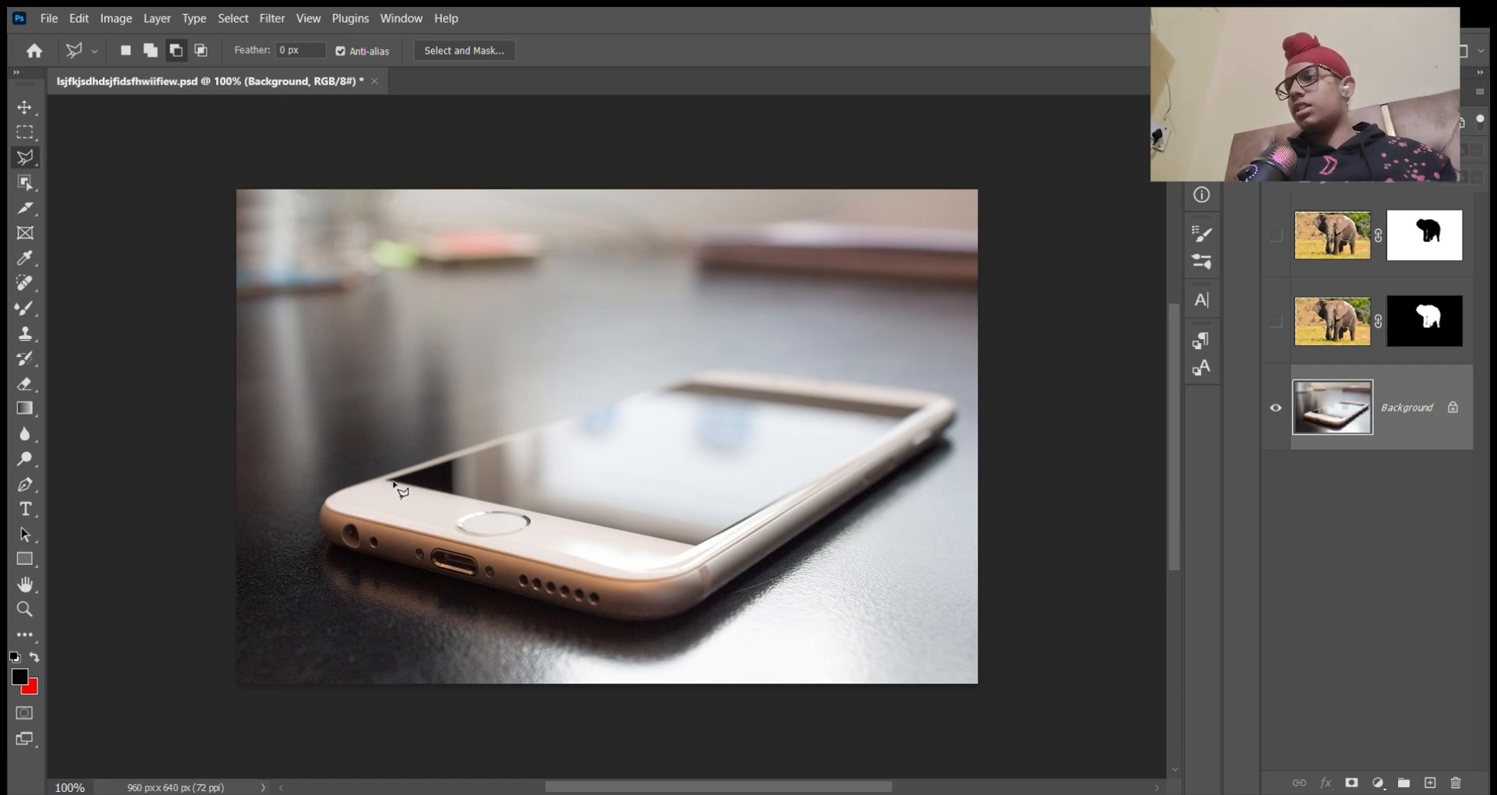
pyautogui.press('z')
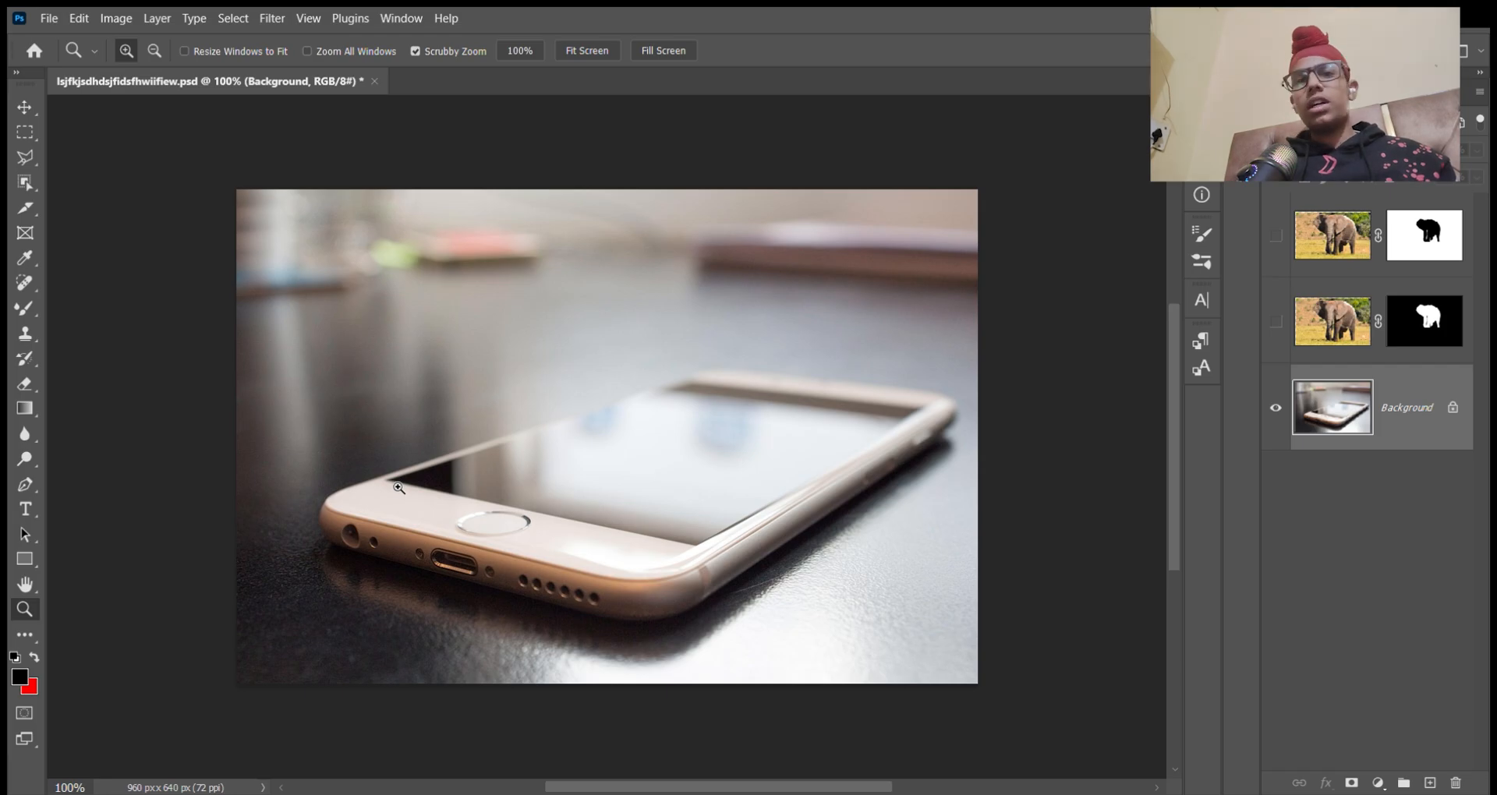
pyautogui.moveTo(398, 487); pyautogui.dragTo(438, 494)
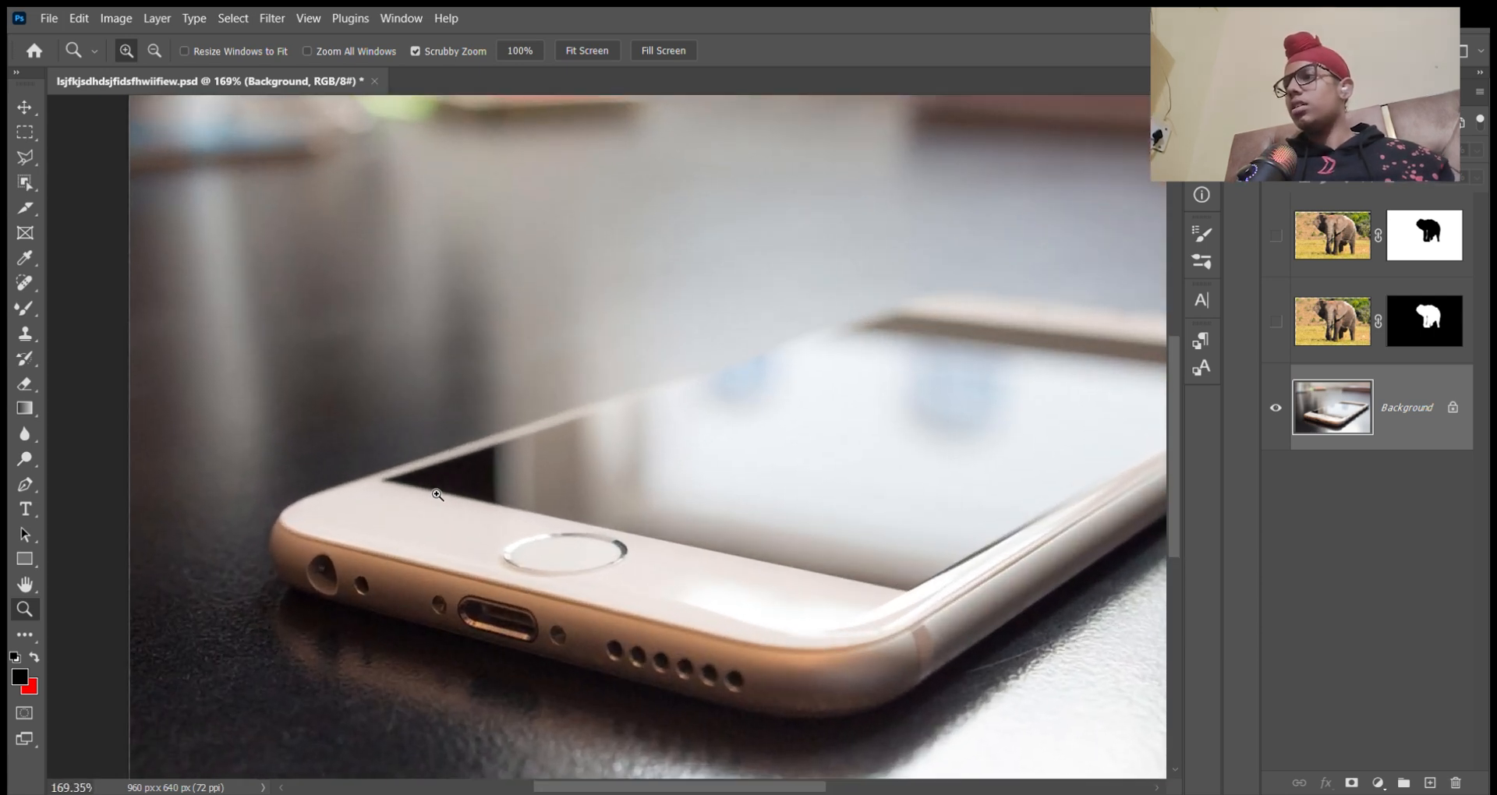
pyautogui.press('l')
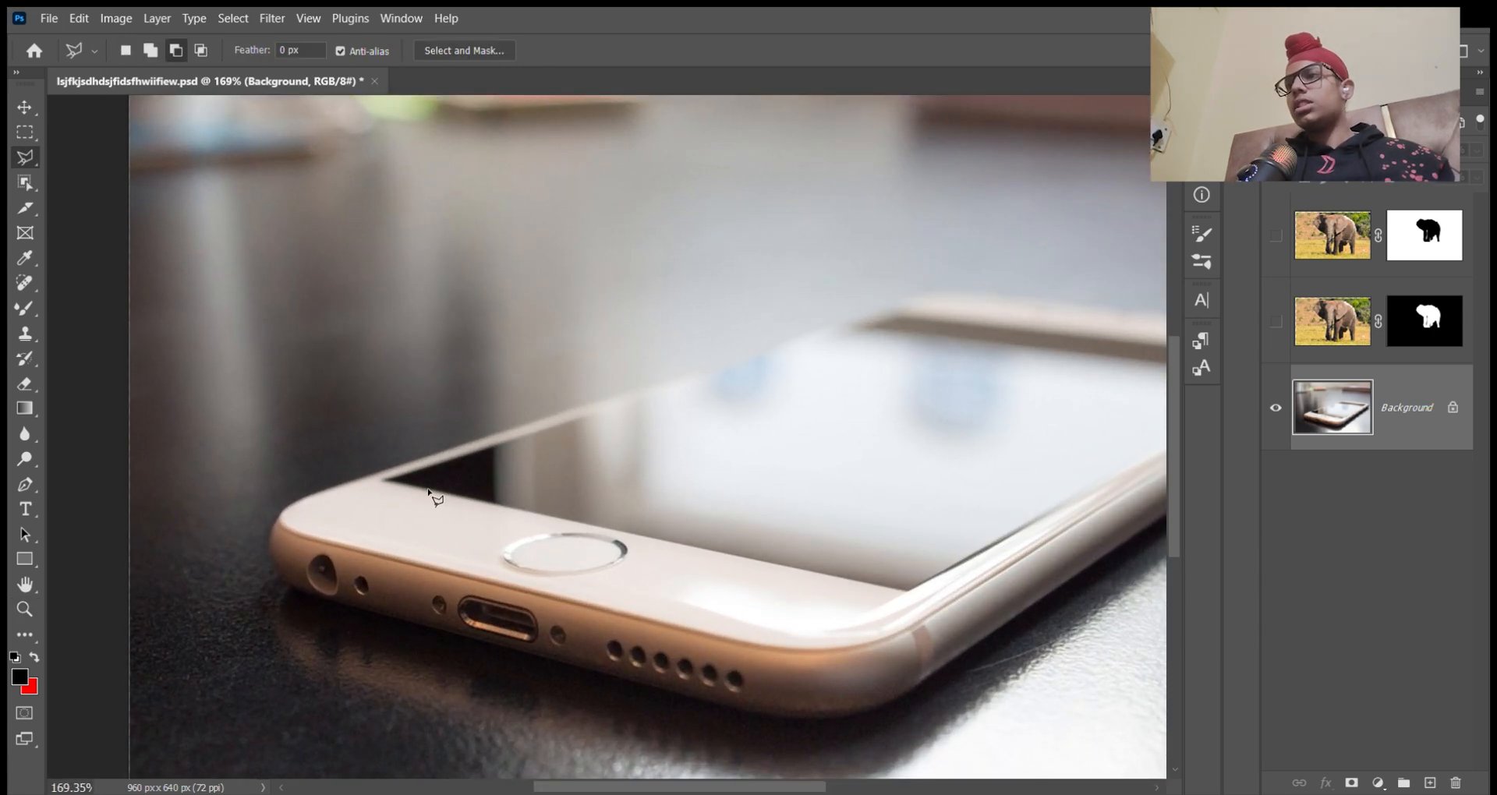
pyautogui.click(388, 480)
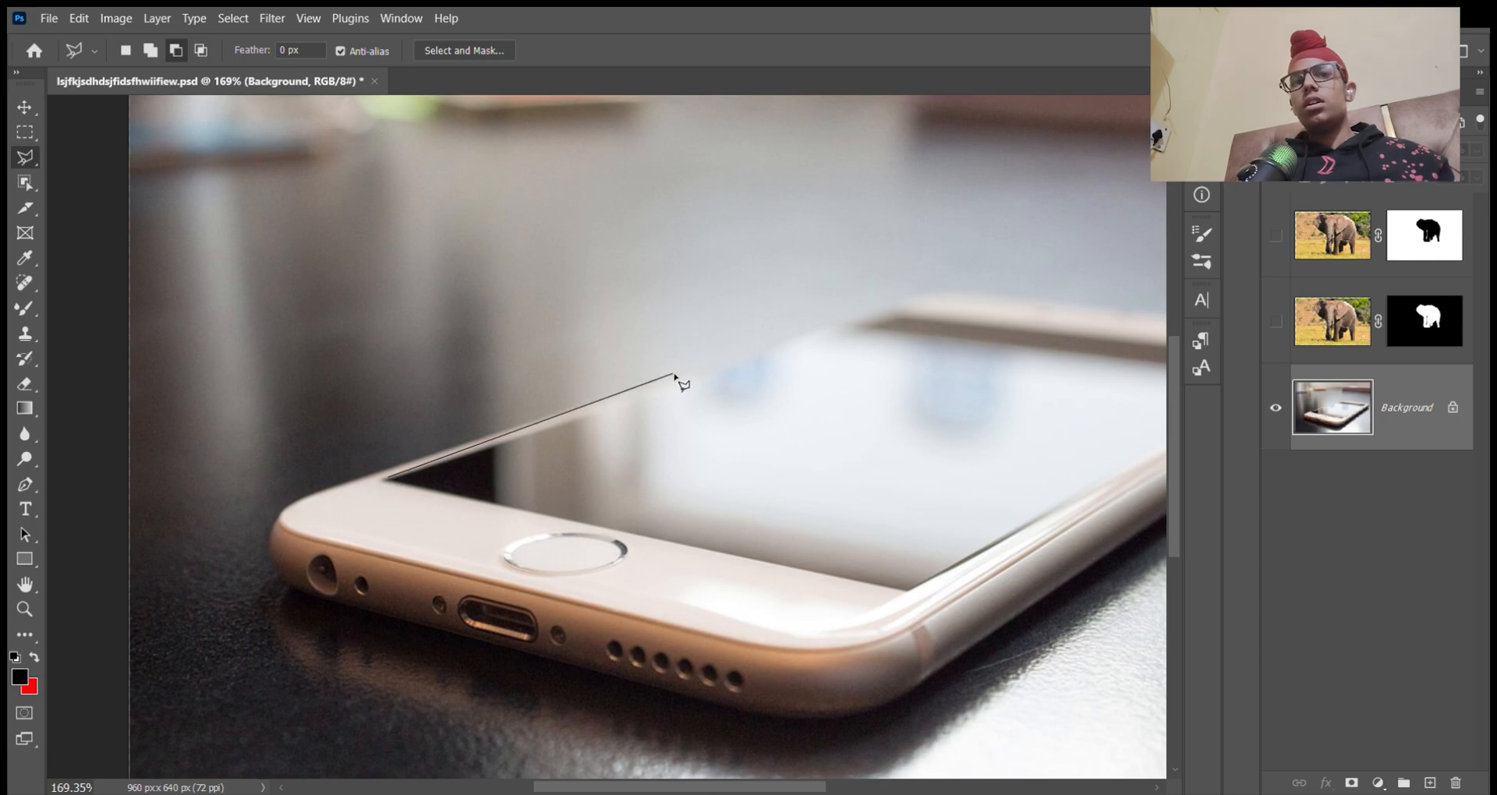
pyautogui.click(902, 311)
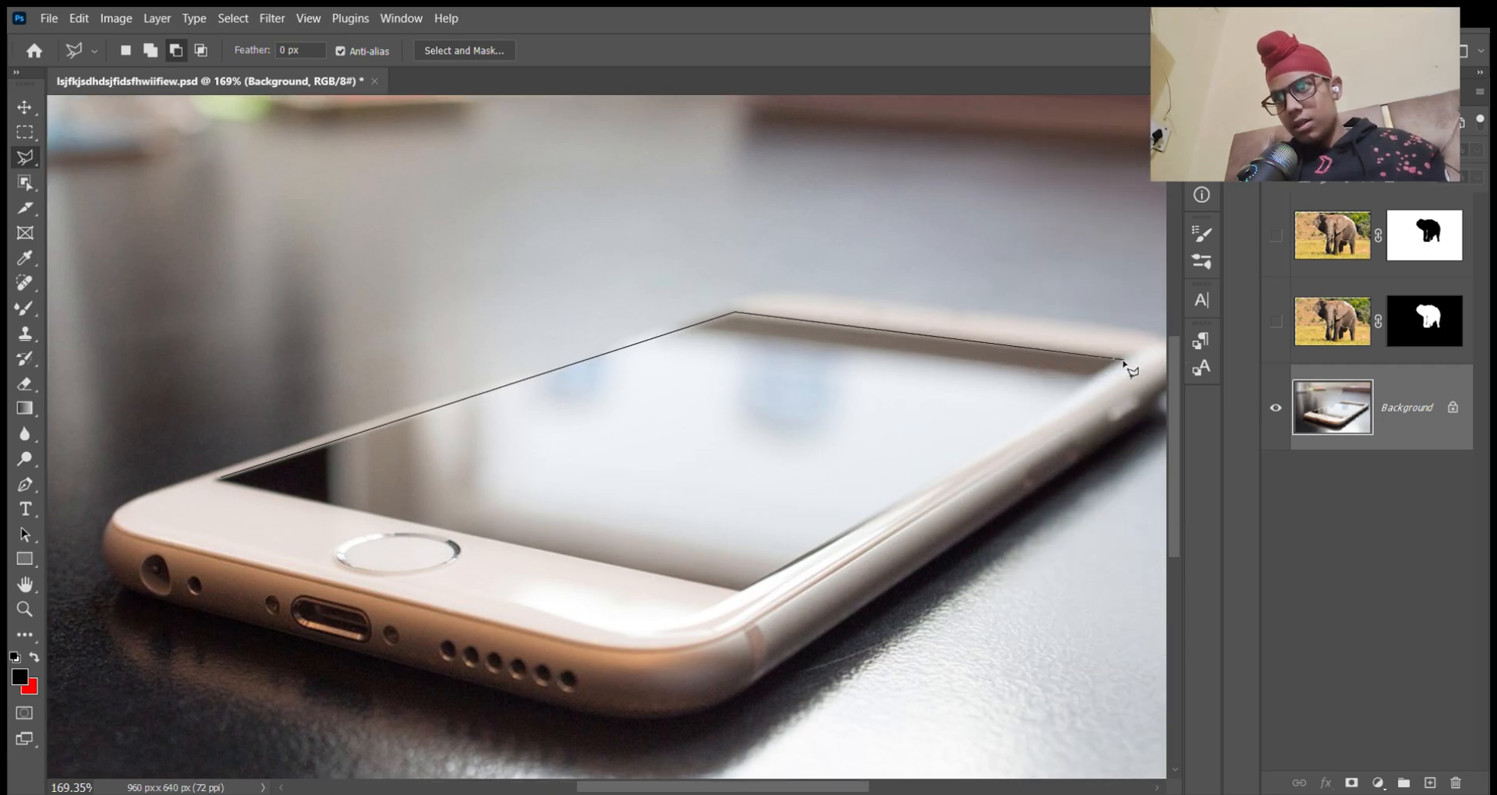
pyautogui.click(1118, 359)
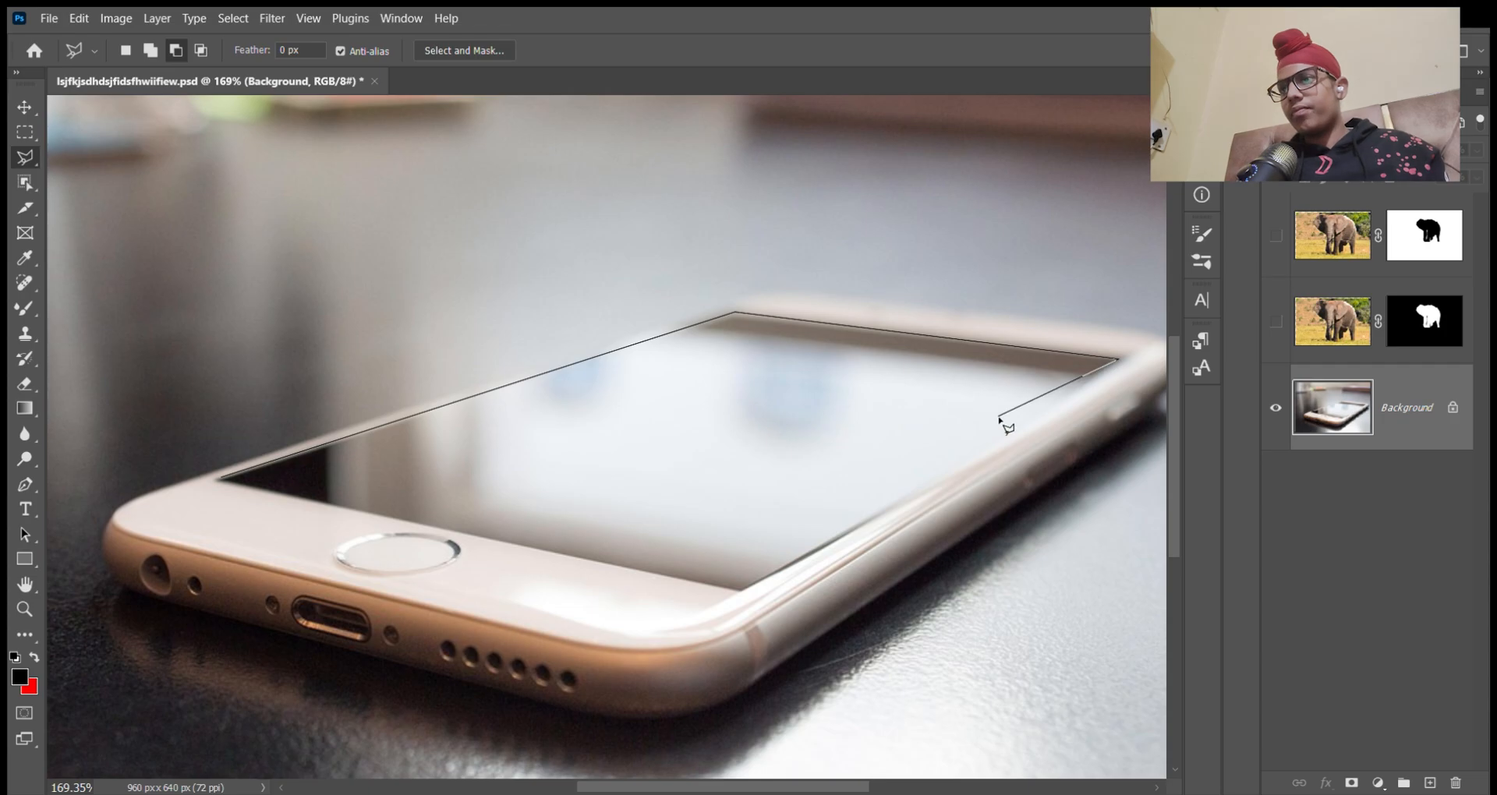
pyautogui.doubleClick(741, 590)
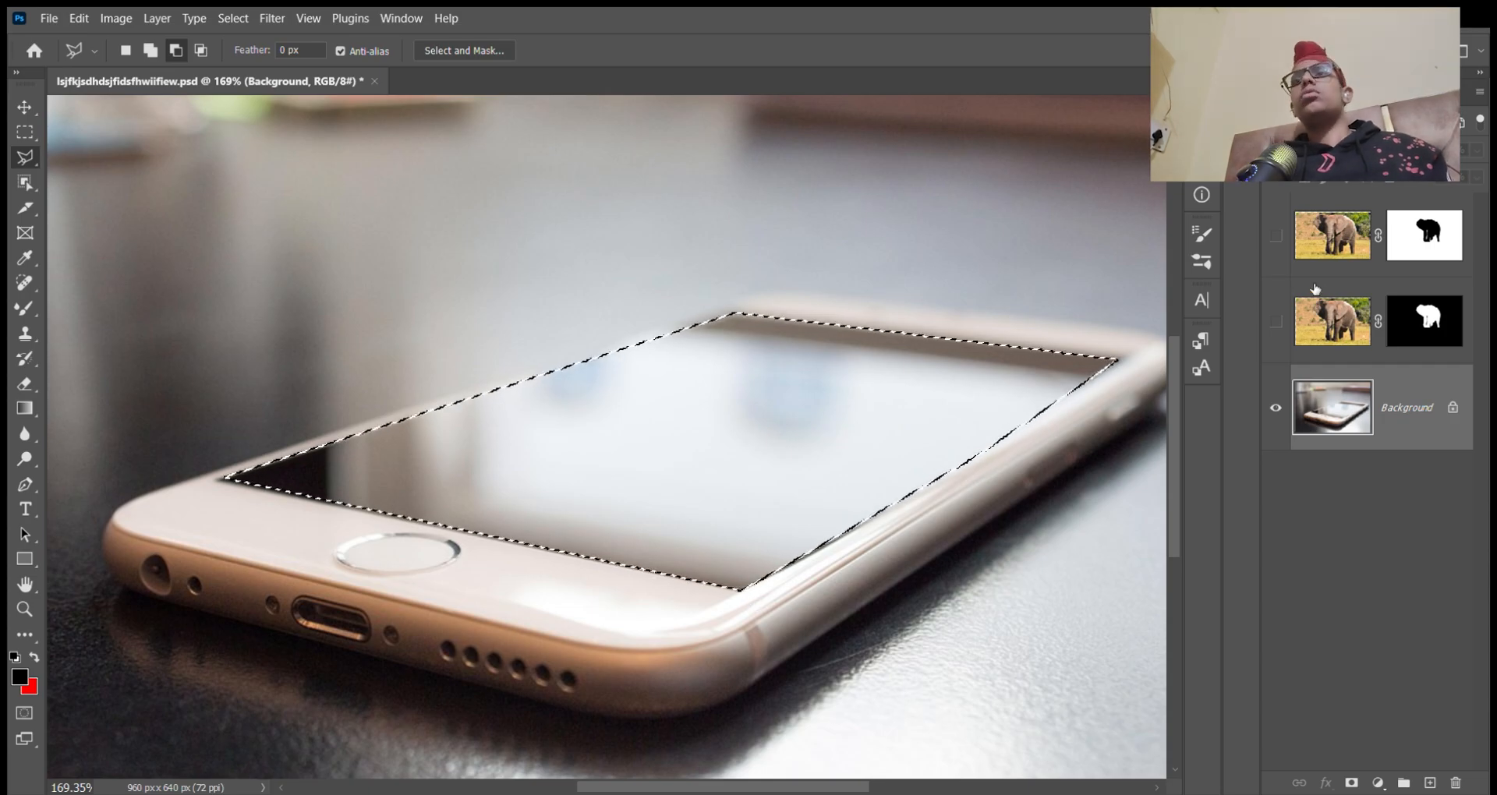
# Step: Show the top layer with the elephant cut out and invert the phone screen selection
pyautogui.click(1279, 236)
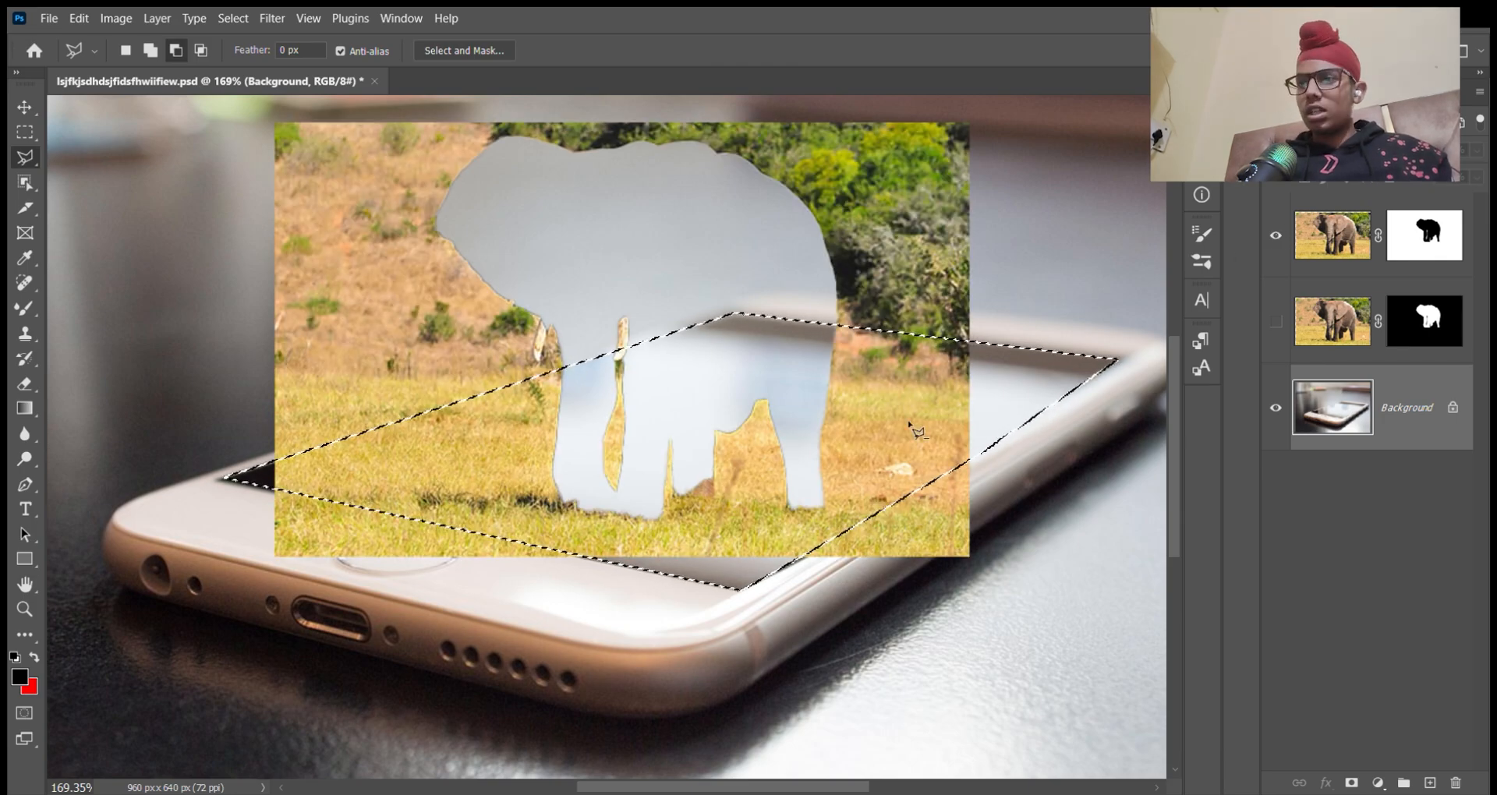
pyautogui.press('z')
pyautogui.moveTo(932, 441); pyautogui.dragTo(876, 459)
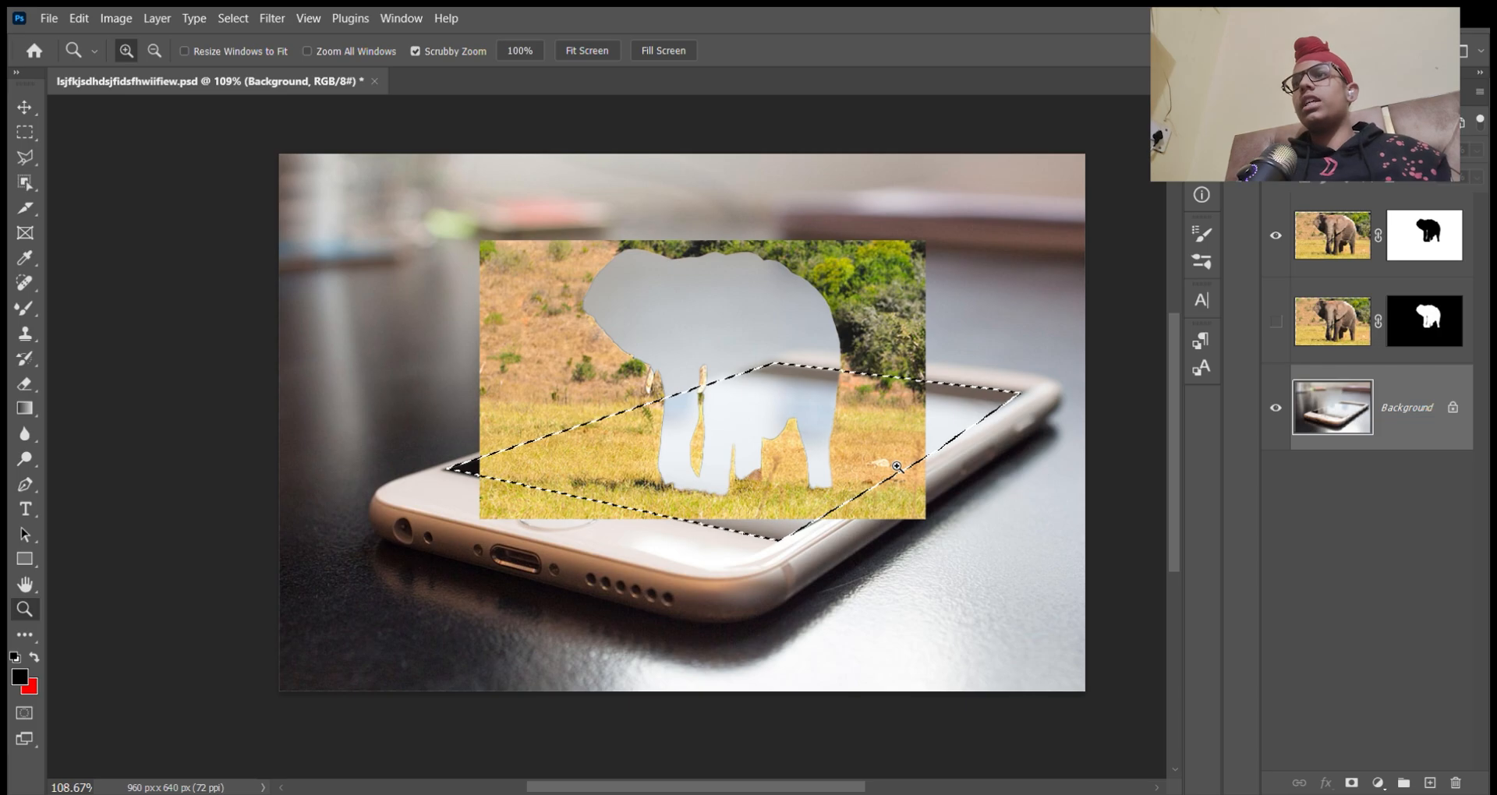
pyautogui.hotkey('ctrl', 'shift', 'i')
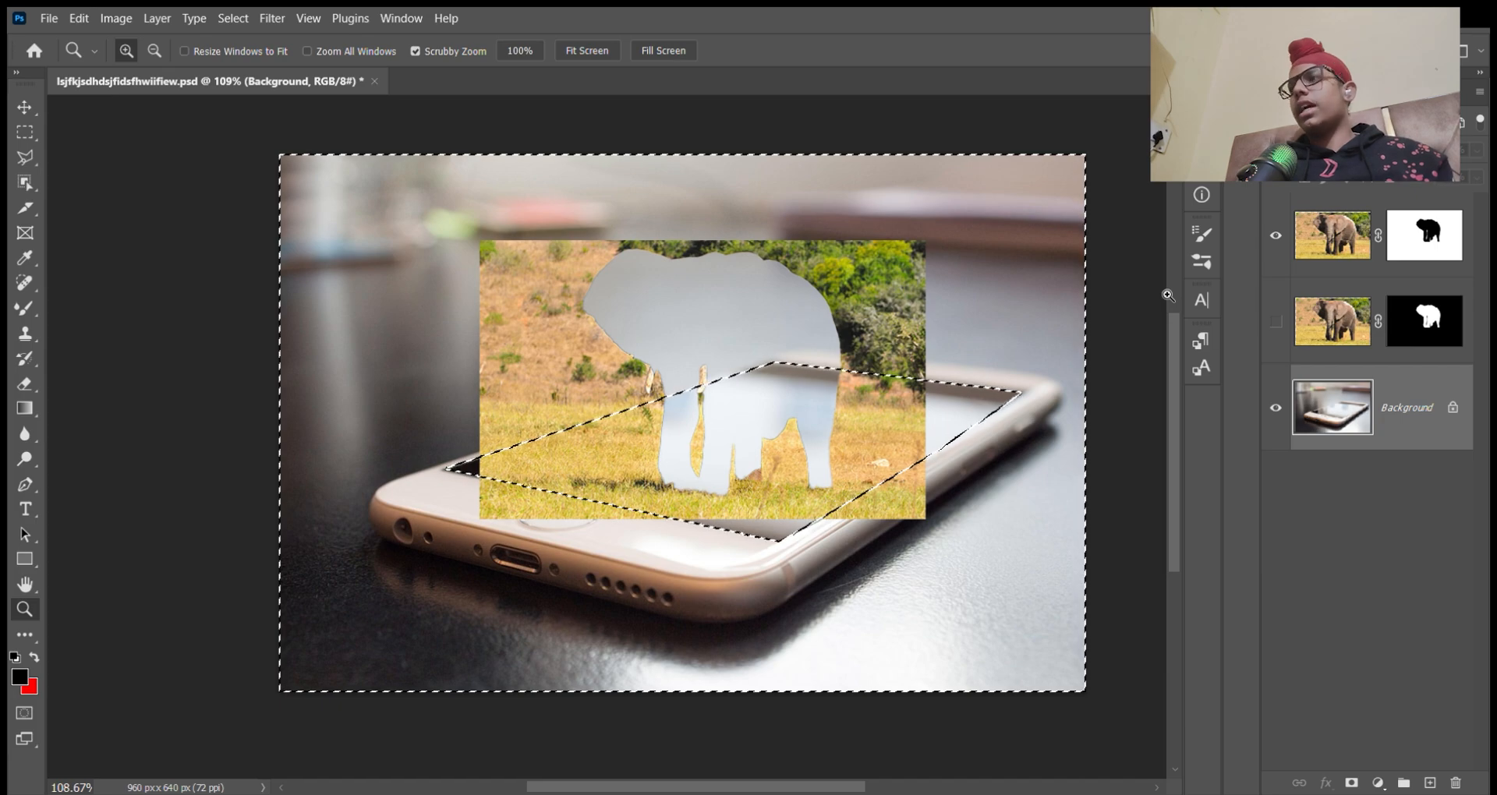
# Step: Erase everything on the top grass layer that lies outside the phone screen
pyautogui.press('e')
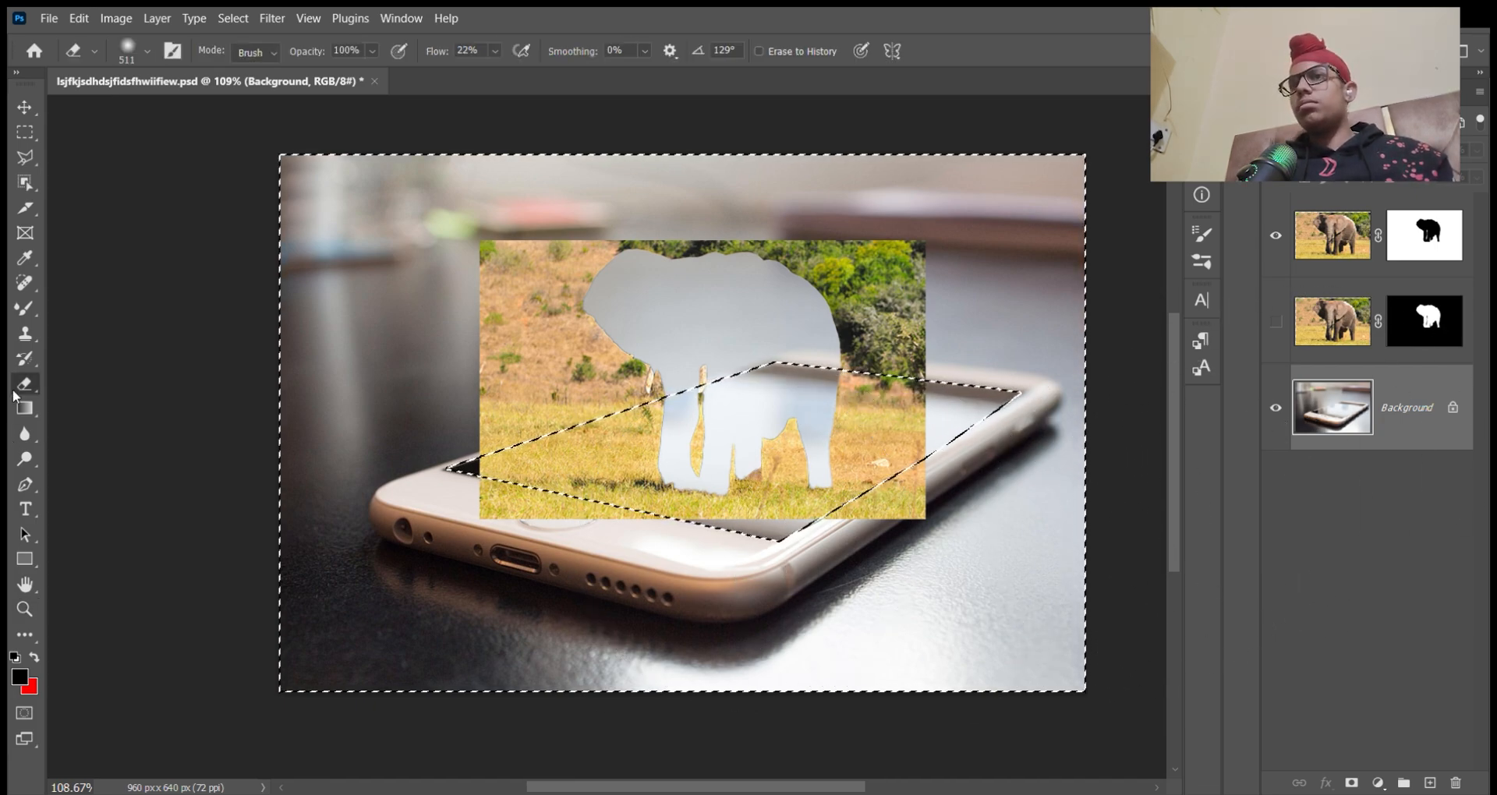
pyautogui.moveTo(529, 522); pyautogui.dragTo(591, 522)
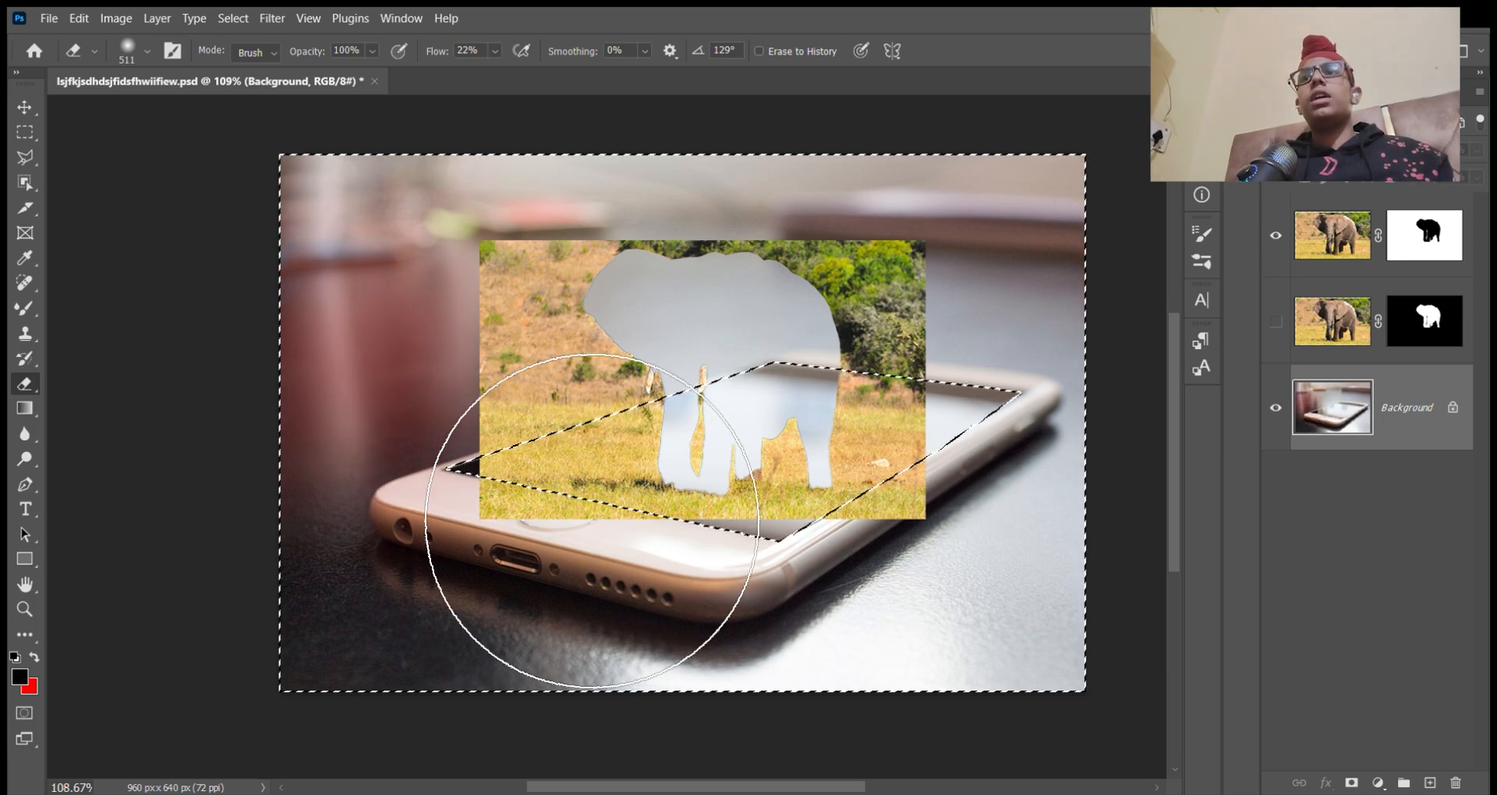
pyautogui.hotkey('ctrl', 'z')
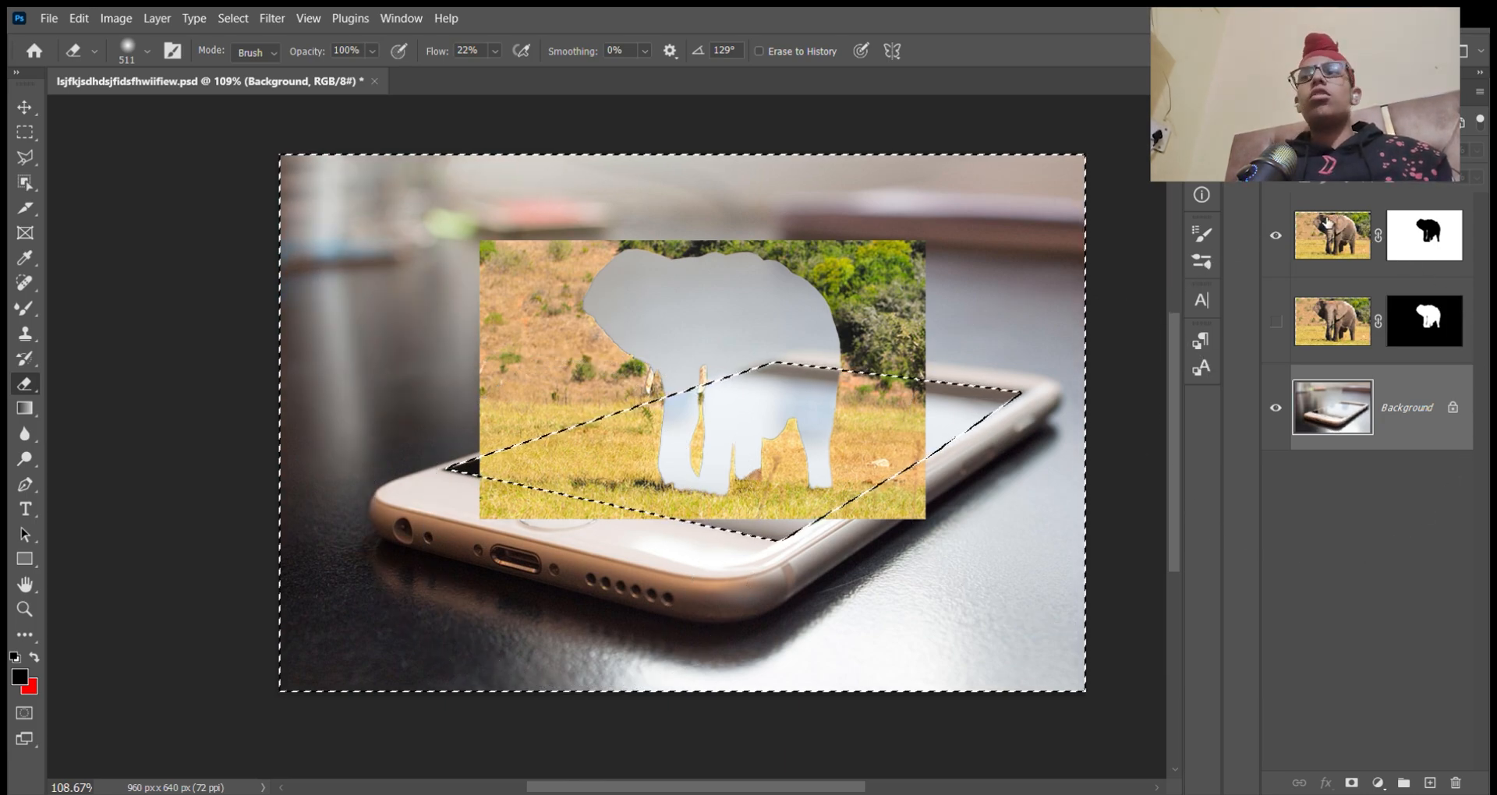
pyautogui.click(1353, 245)
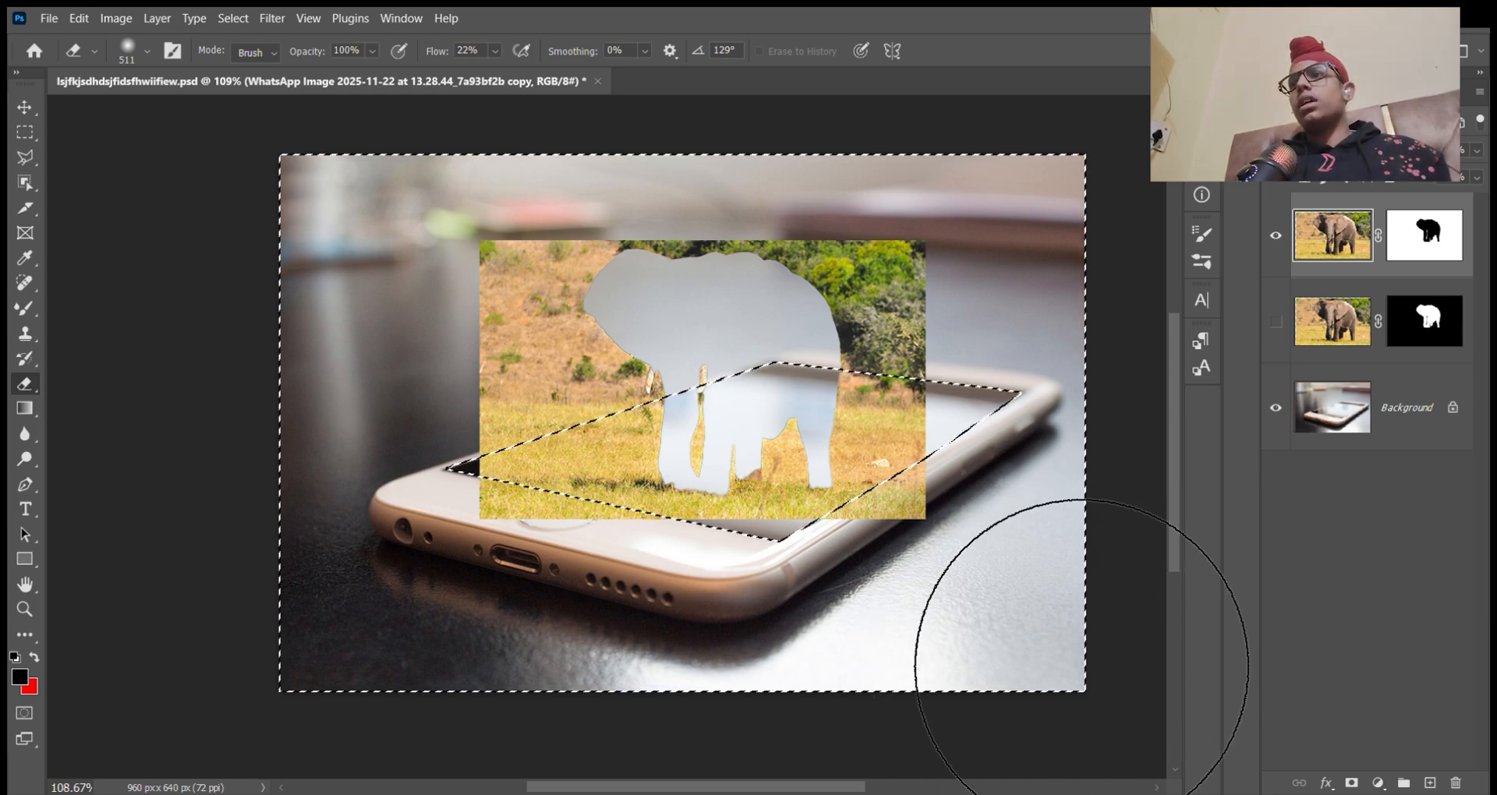
pyautogui.moveTo(1083, 662)
pyautogui.mouseDown()
pyautogui.moveTo(962, 723)
pyautogui.moveTo(1066, 649)
pyautogui.moveTo(932, 693)
pyautogui.moveTo(1061, 654)
pyautogui.moveTo(954, 624)
pyautogui.mouseUp()
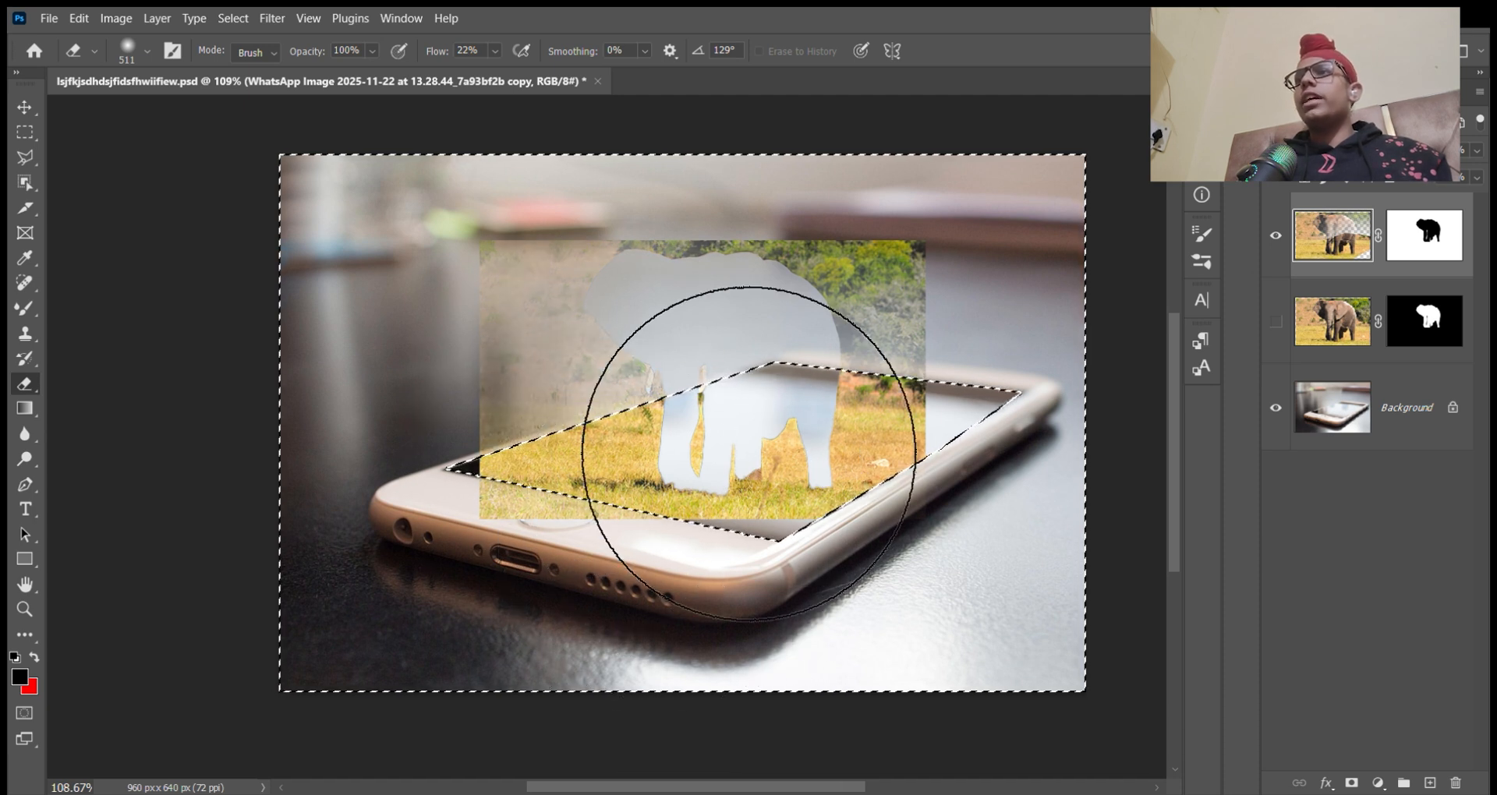
pyautogui.moveTo(961, 437)
pyautogui.mouseDown()
pyautogui.moveTo(1459, 434)
pyautogui.moveTo(1087, 458)
pyautogui.moveTo(824, 443)
pyautogui.mouseUp()
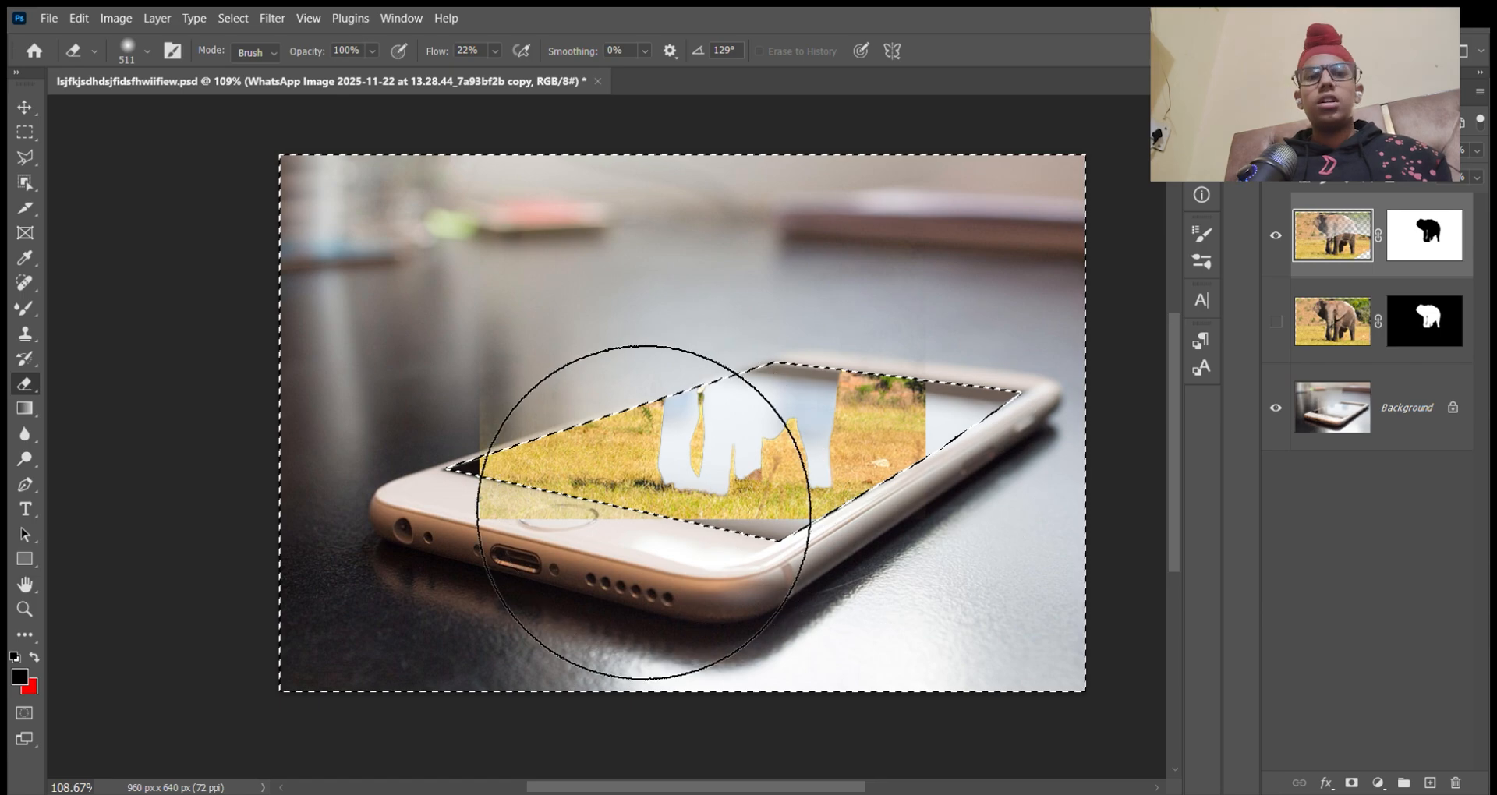
pyautogui.moveTo(644, 512)
pyautogui.mouseDown()
pyautogui.moveTo(658, 634)
pyautogui.moveTo(802, 535)
pyautogui.moveTo(541, 635)
pyautogui.moveTo(807, 633)
pyautogui.mouseUp()
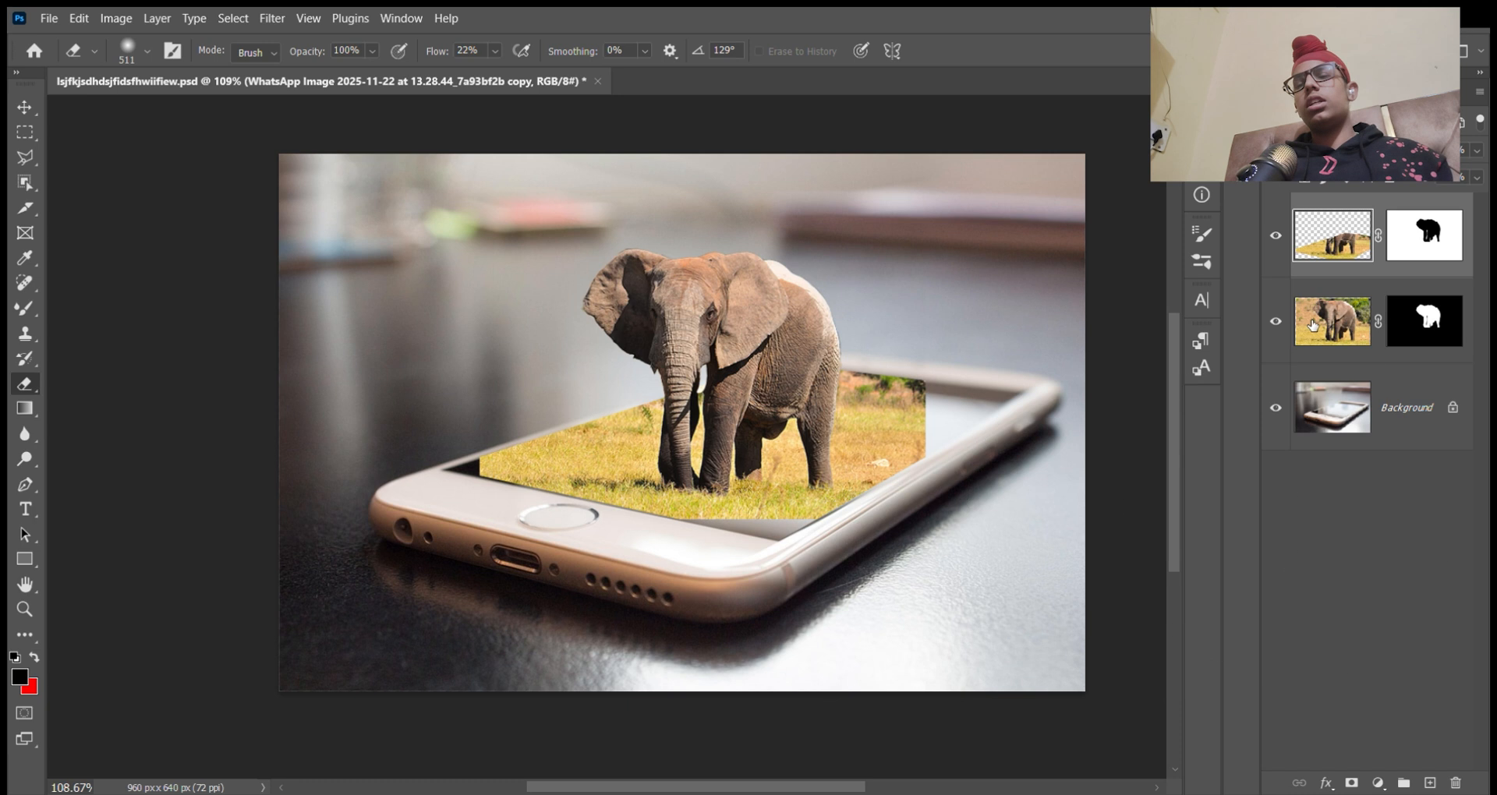
# Step: Toggle the visibility of the elephant layer and the grass layer to compare what each contributes
pyautogui.click(1315, 324)
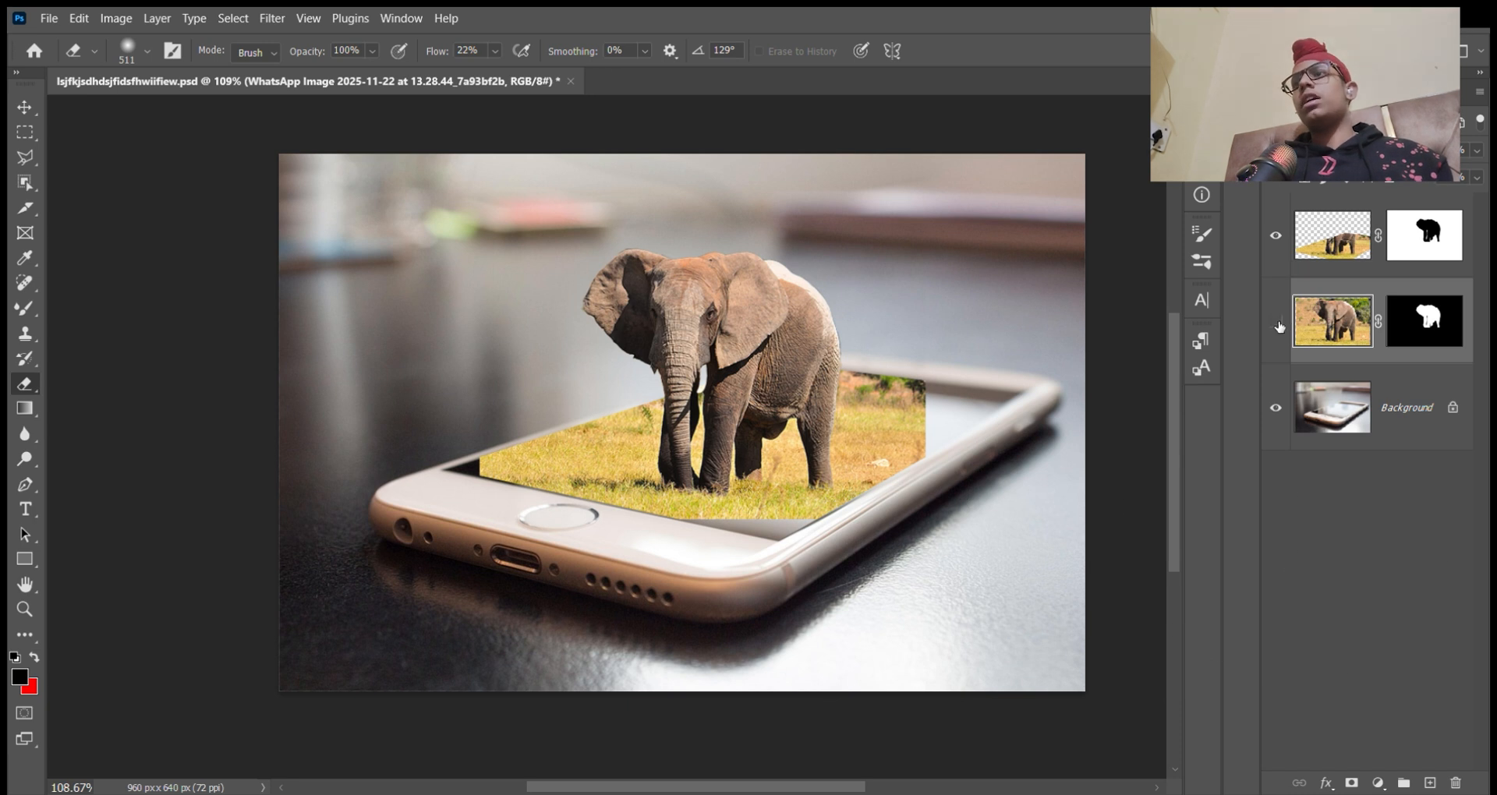
pyautogui.click(1276, 323)
pyautogui.click(1276, 324)
pyautogui.click(1277, 236)
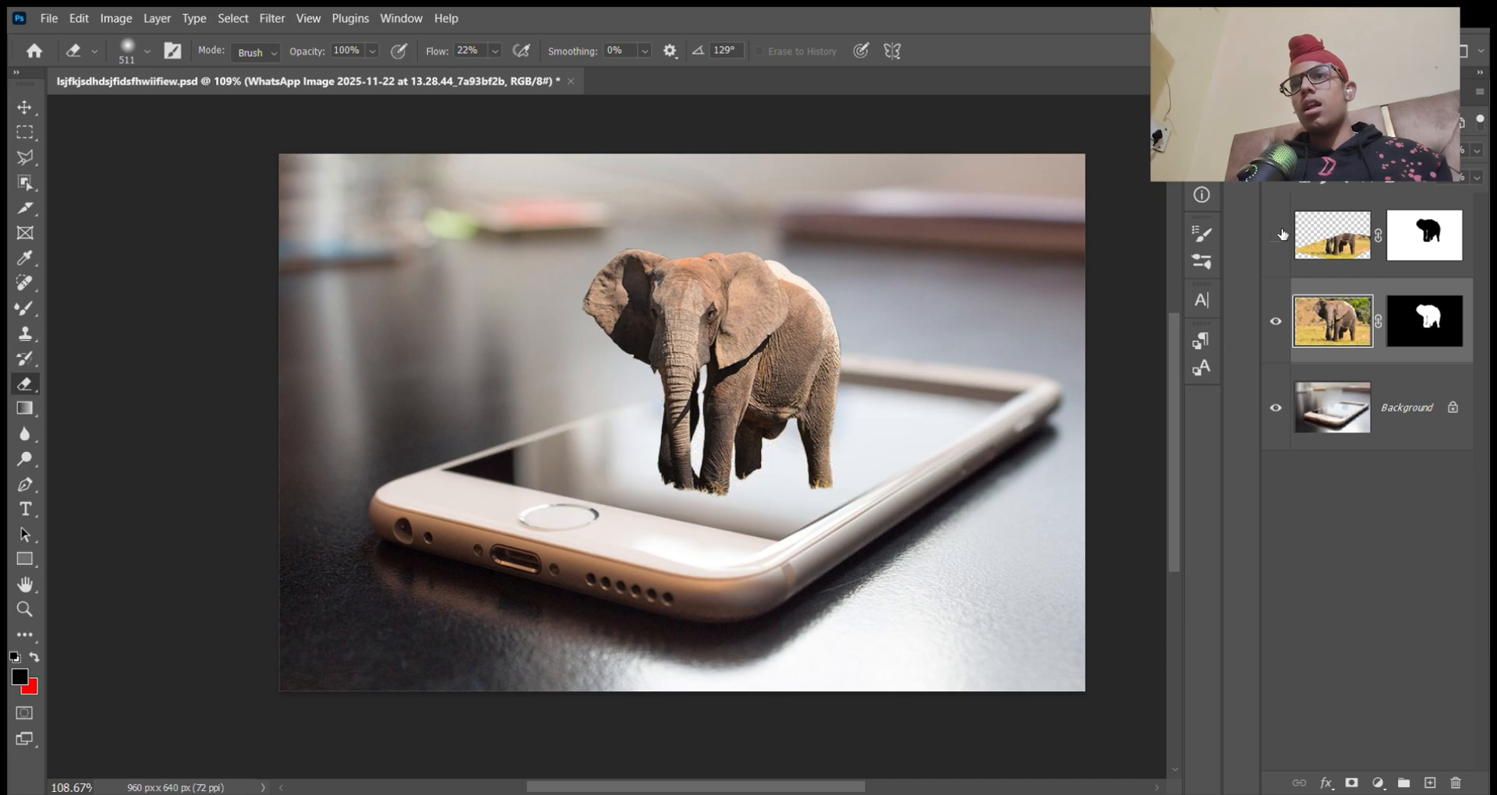
pyautogui.click(1276, 236)
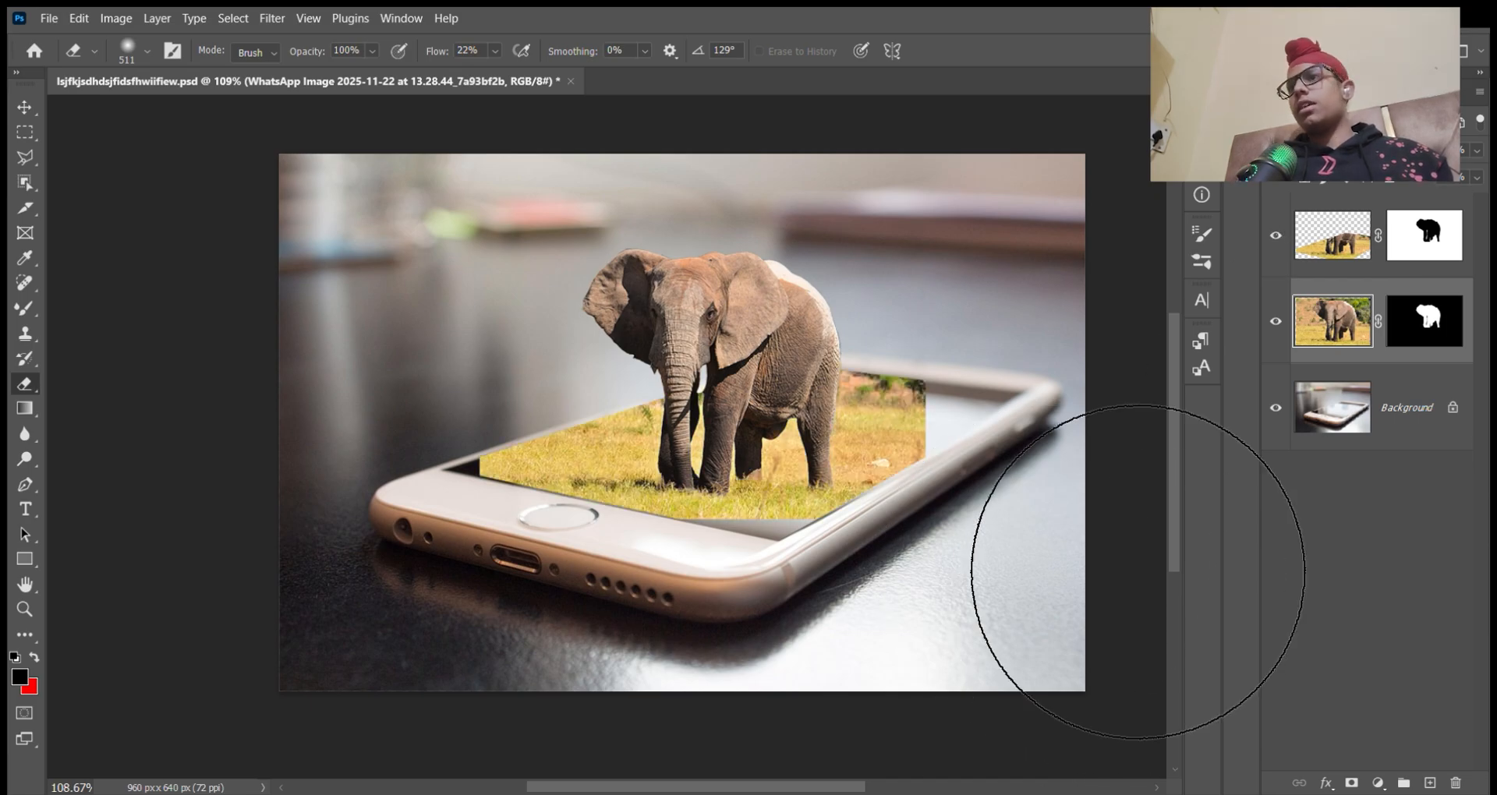
# Step: On the top grass layer, outline the dark gap at the screen corner near the home button with the Polygonal Lasso, overlapping the grass slightly
pyautogui.click(1346, 249)
pyautogui.press('z')
pyautogui.moveTo(538, 457)
pyautogui.mouseDown()
pyautogui.moveTo(642, 501)
pyautogui.moveTo(659, 491)
pyautogui.mouseUp()
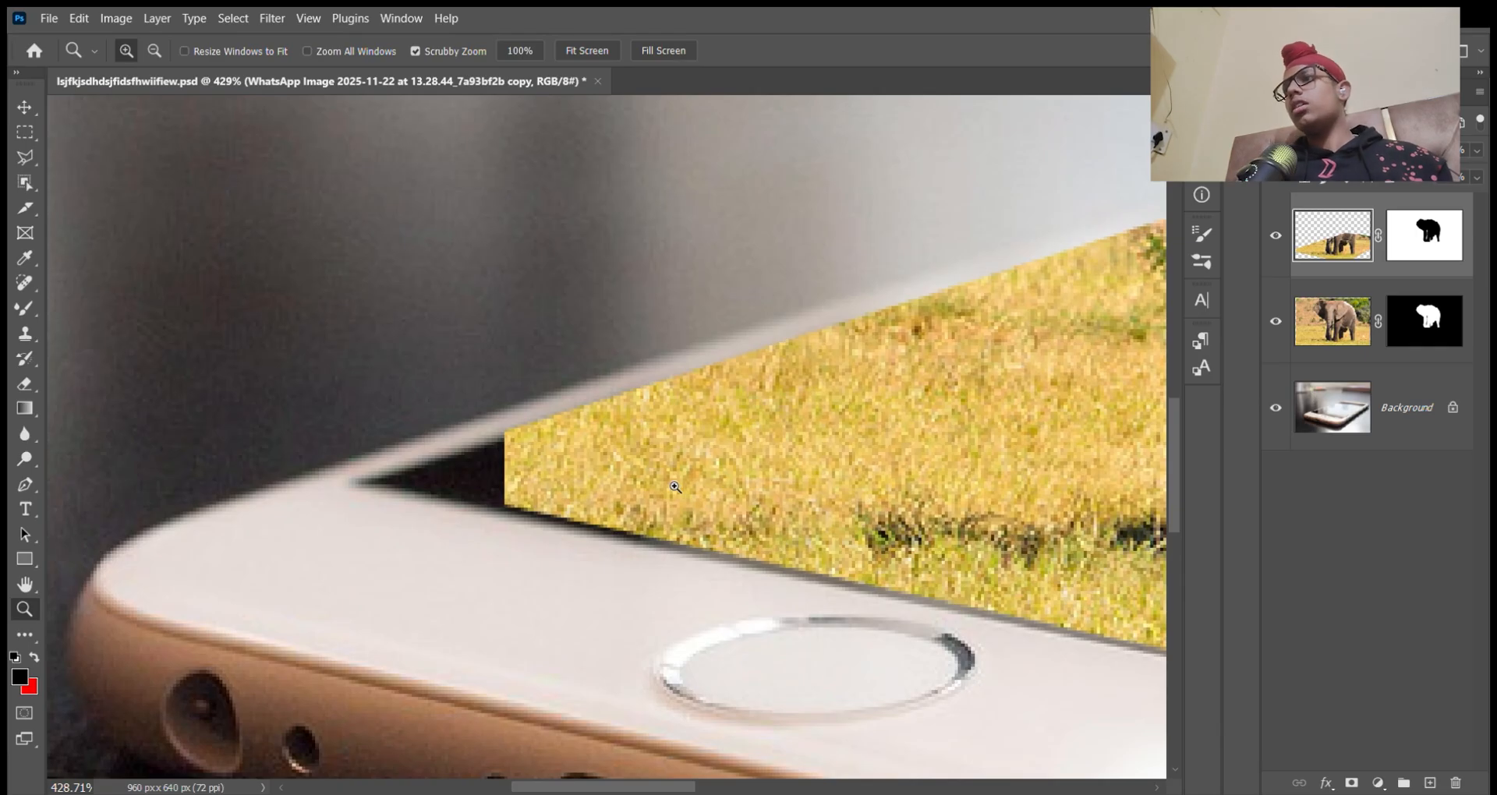
pyautogui.press('l')
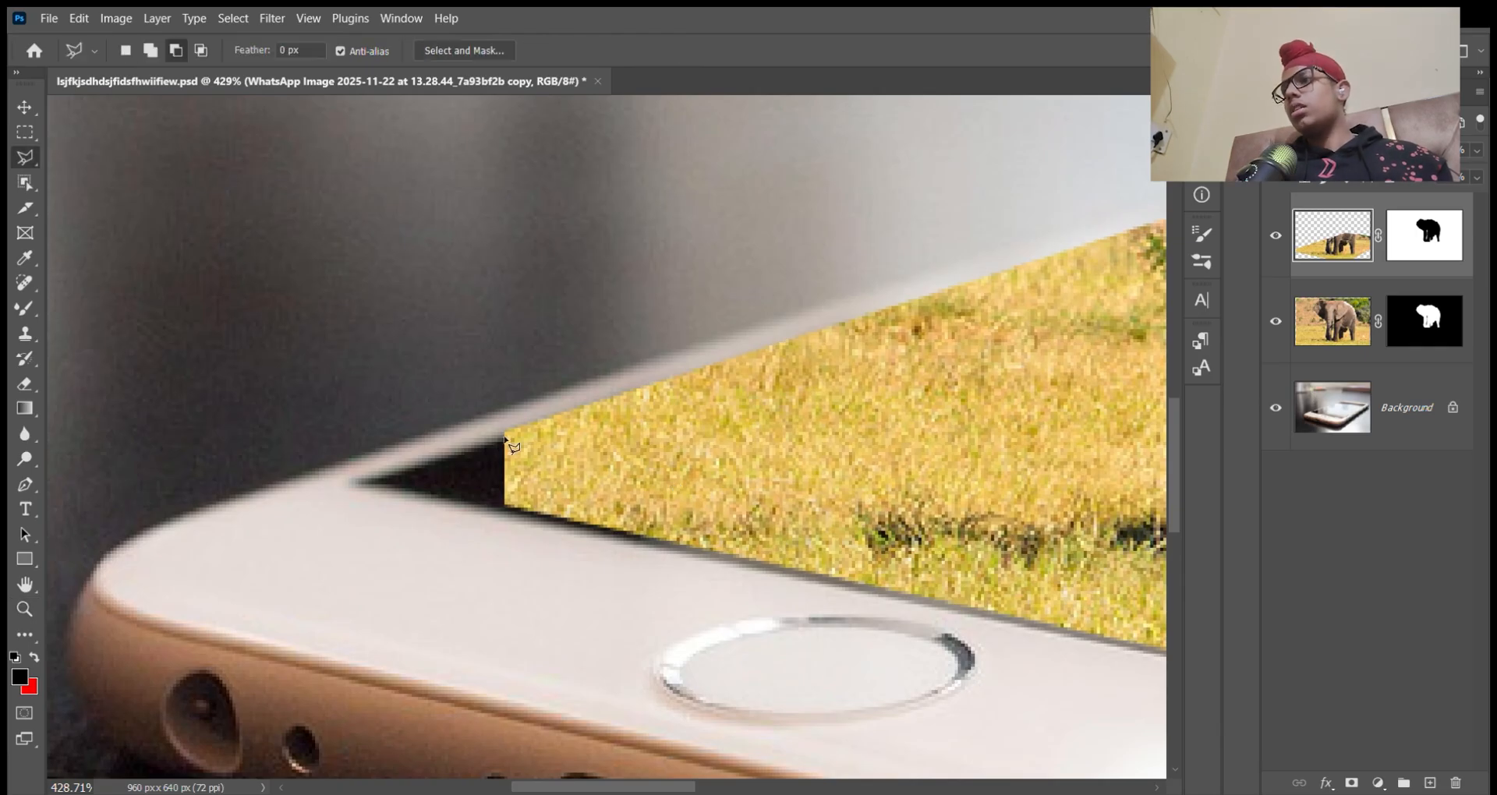
pyautogui.click(522, 429)
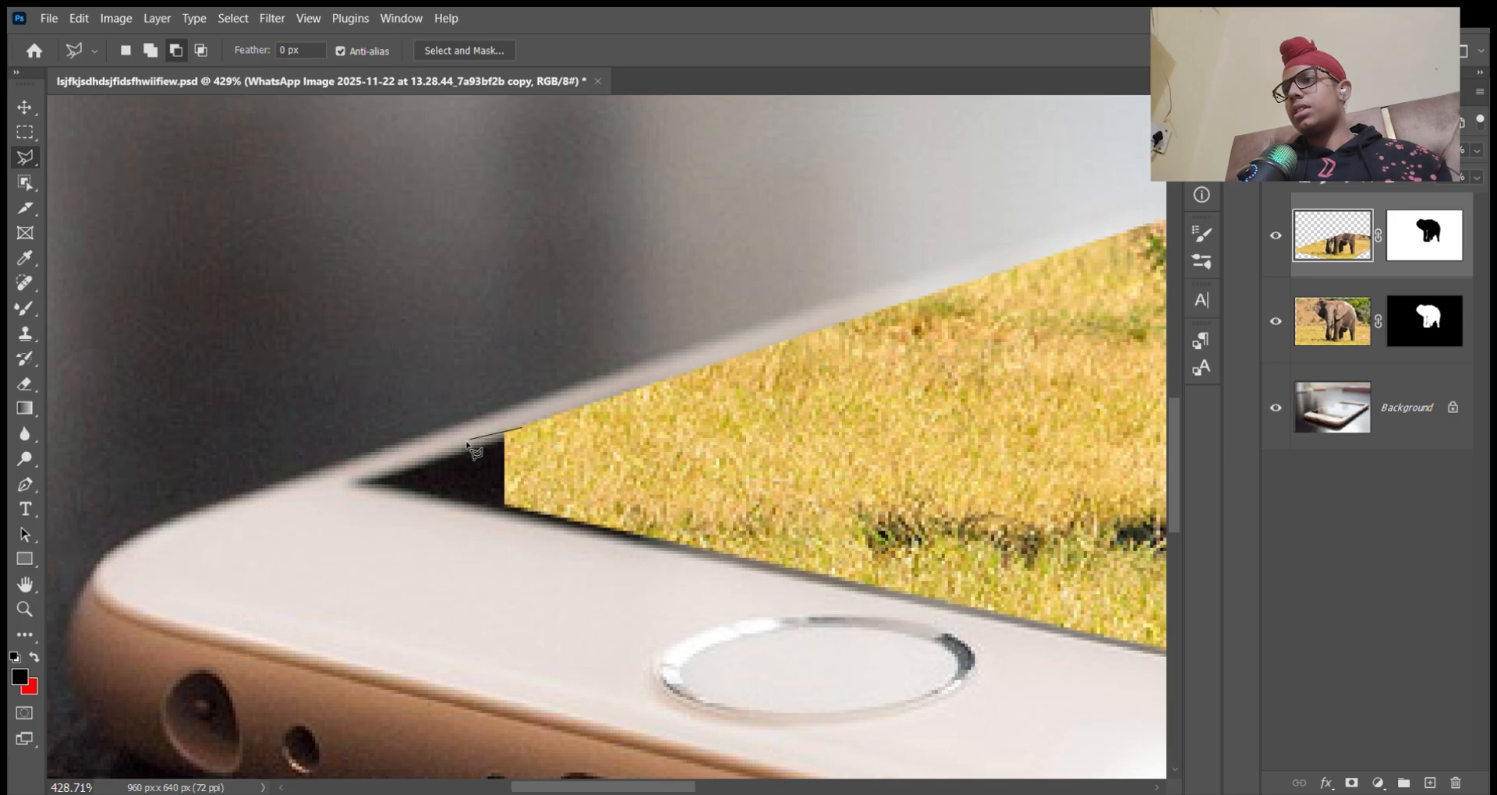
pyautogui.click(366, 483)
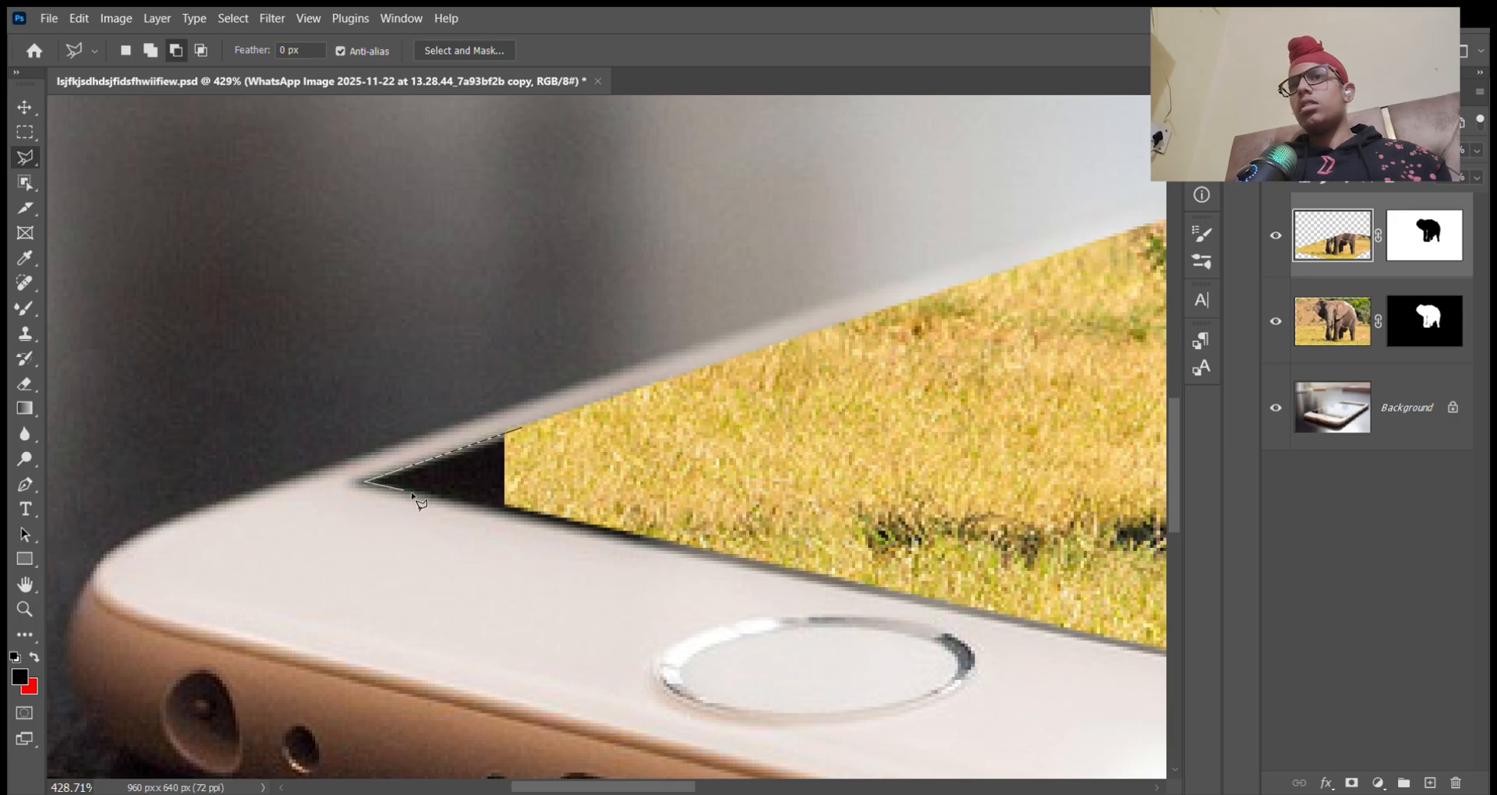
pyautogui.doubleClick(640, 538)
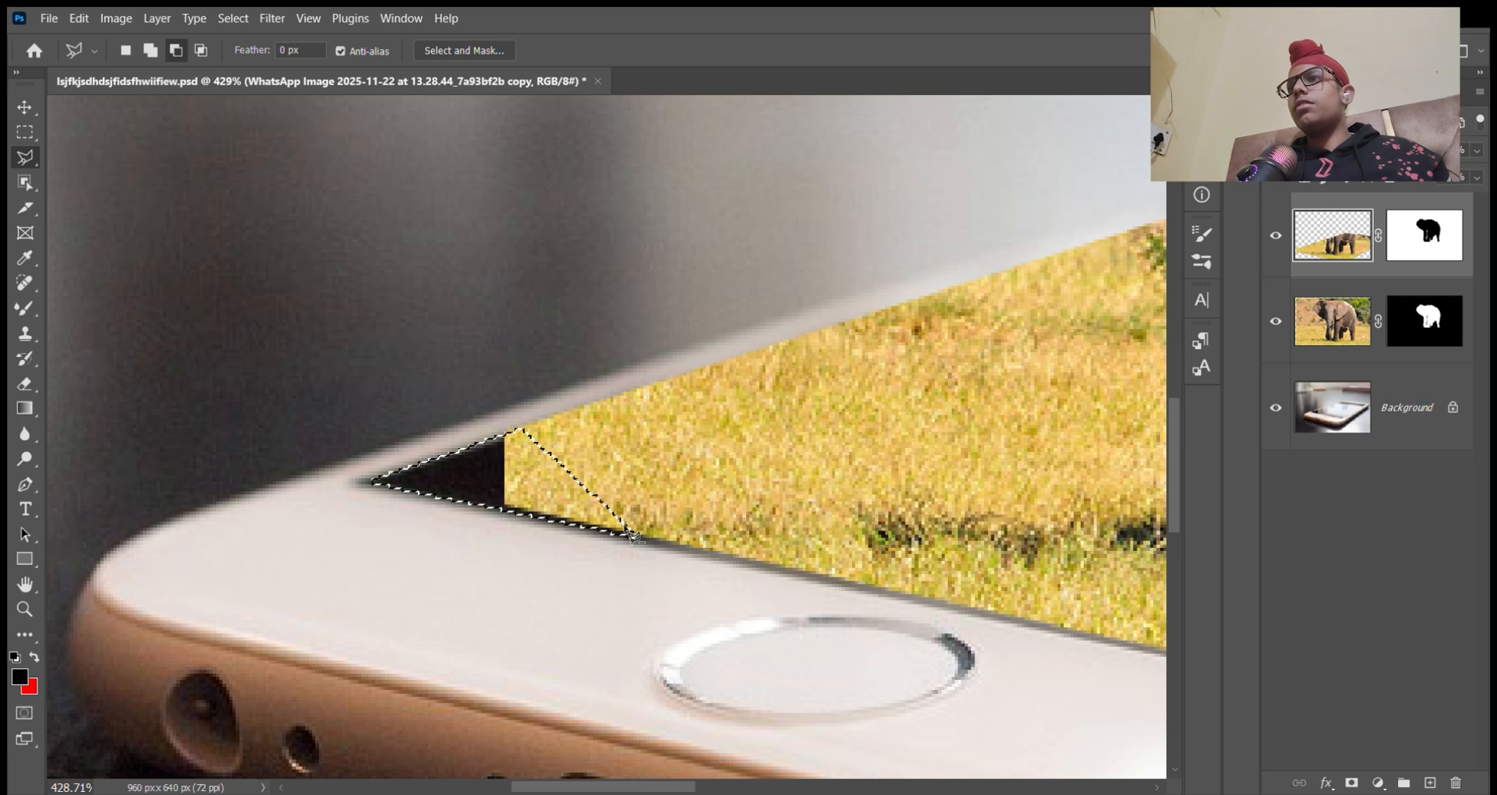
# Step: Fill the selected corner gap with matching grass and deselect it
pyautogui.press('i')
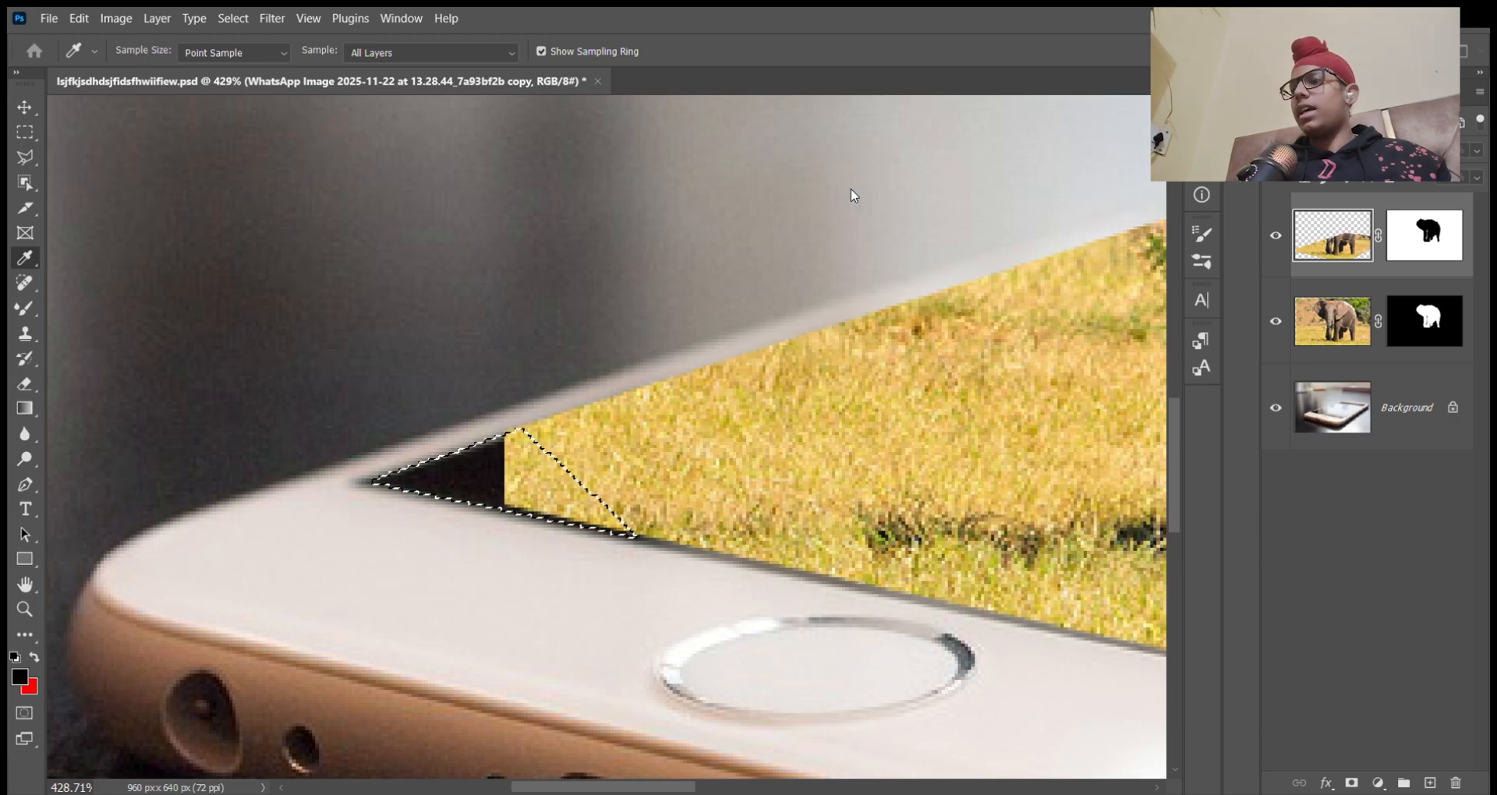
pyautogui.press('l')
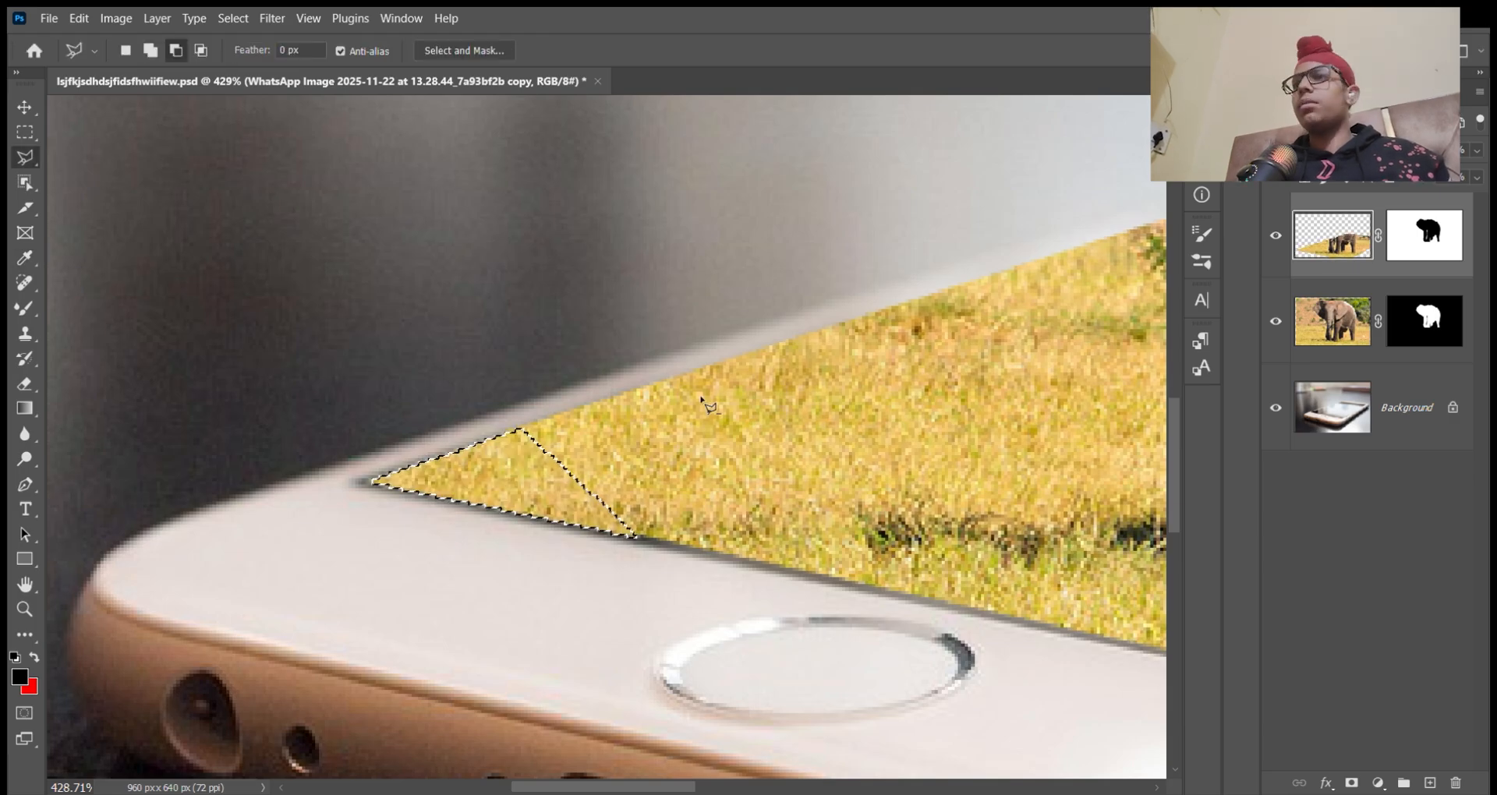
pyautogui.hotkey('ctrl', 'd')
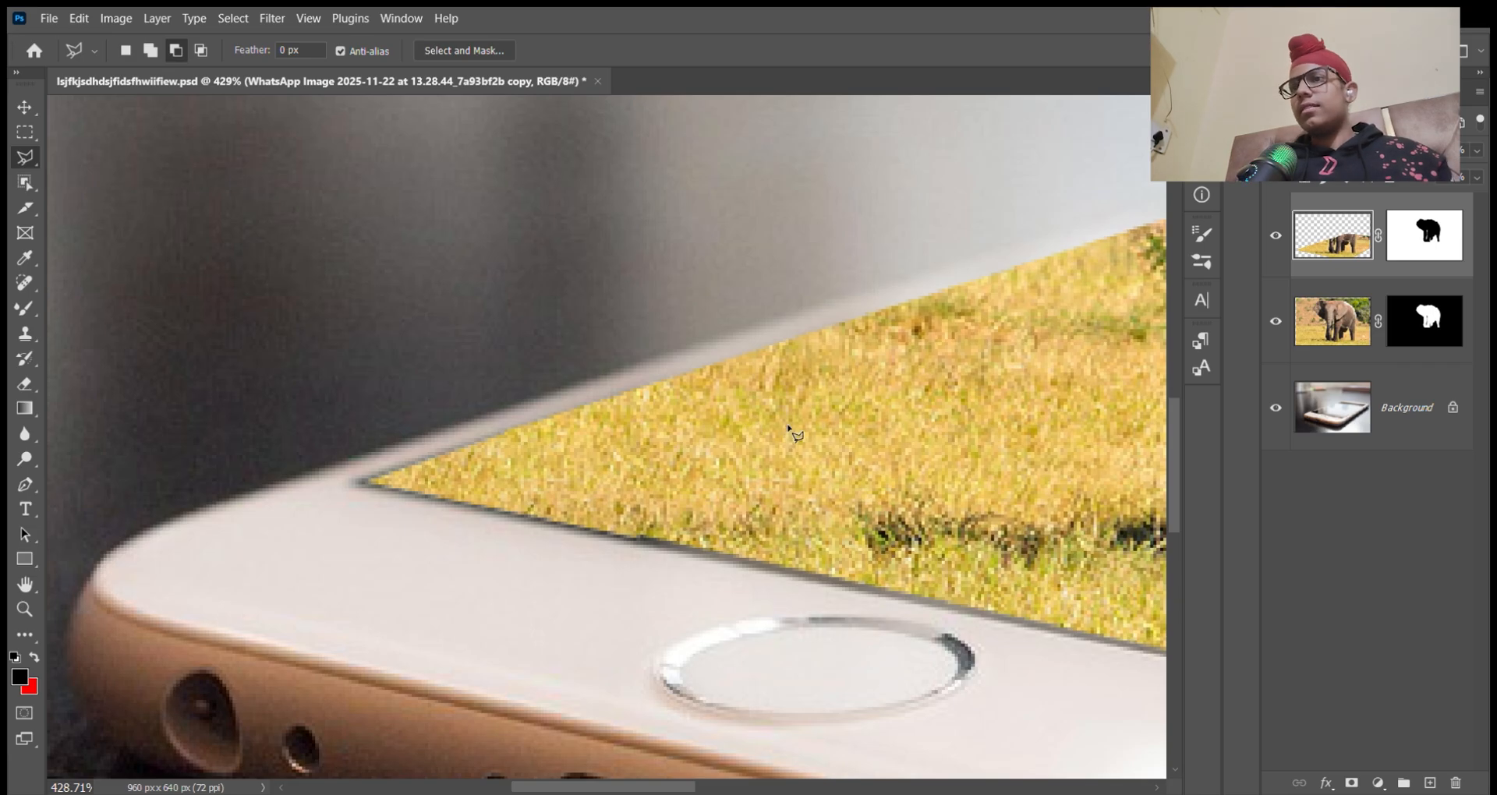
# Step: Fill the remaining gaps at the phone screen's near-right corner and far-right end with matching grass and scenery
pyautogui.moveTo(874, 463); pyautogui.dragTo(546, 371)
pyautogui.moveTo(1022, 472); pyautogui.dragTo(610, 384)
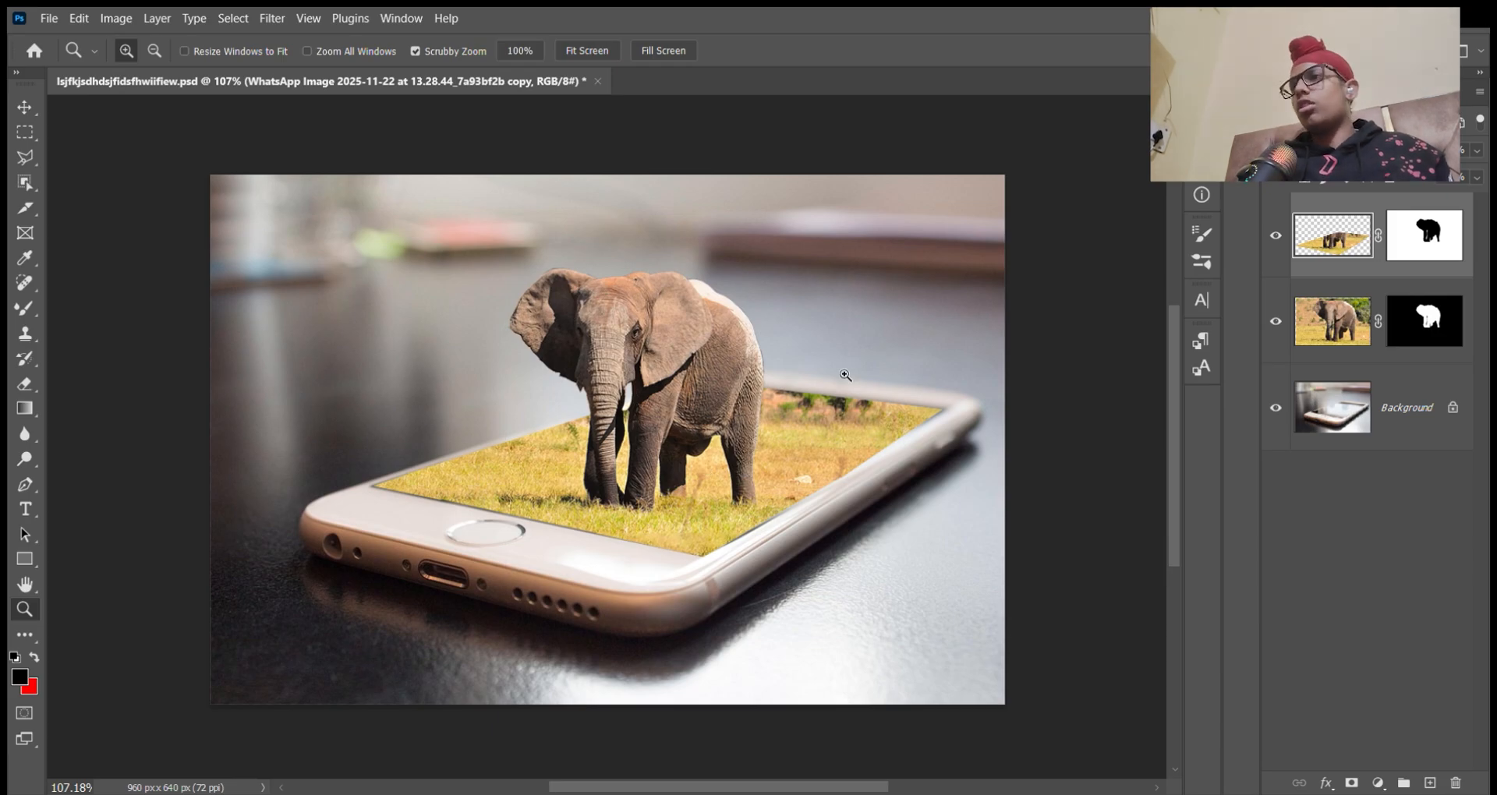
pyautogui.moveTo(772, 499); pyautogui.dragTo(792, 526)
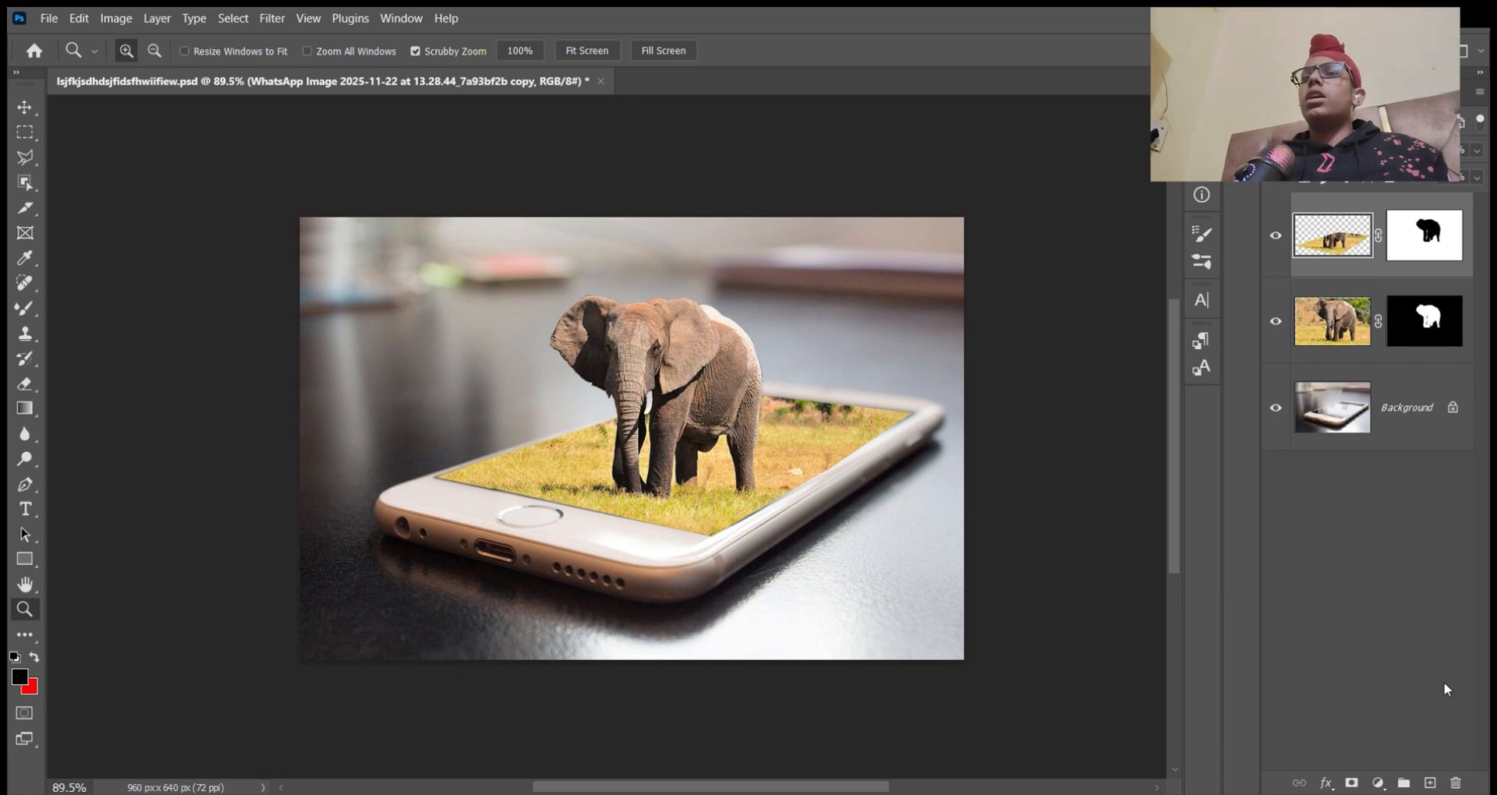
# Step: Add a new empty layer at the top of the layer stack and leave no layer selected
pyautogui.click(1430, 783)
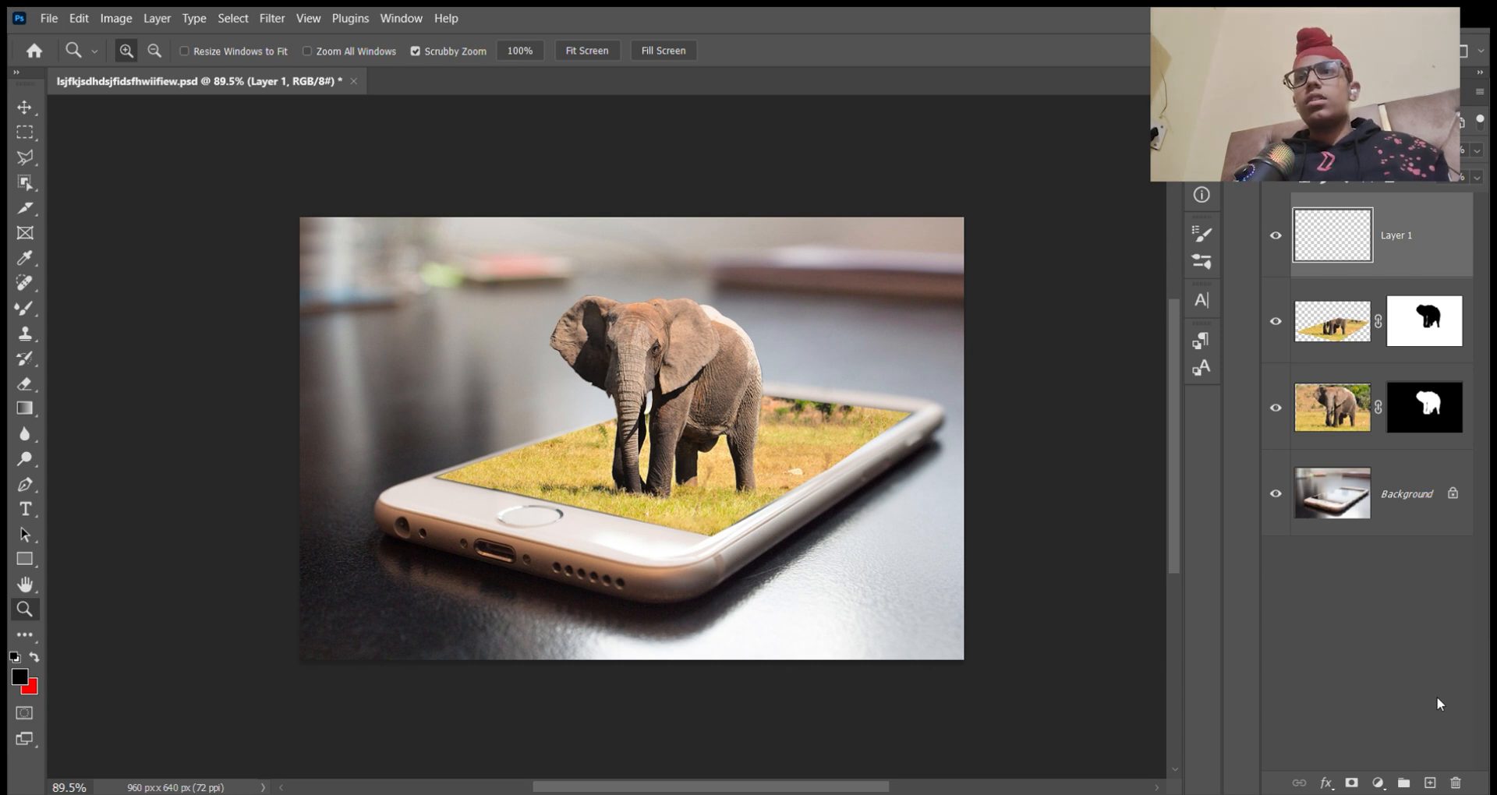
pyautogui.click(1439, 619)
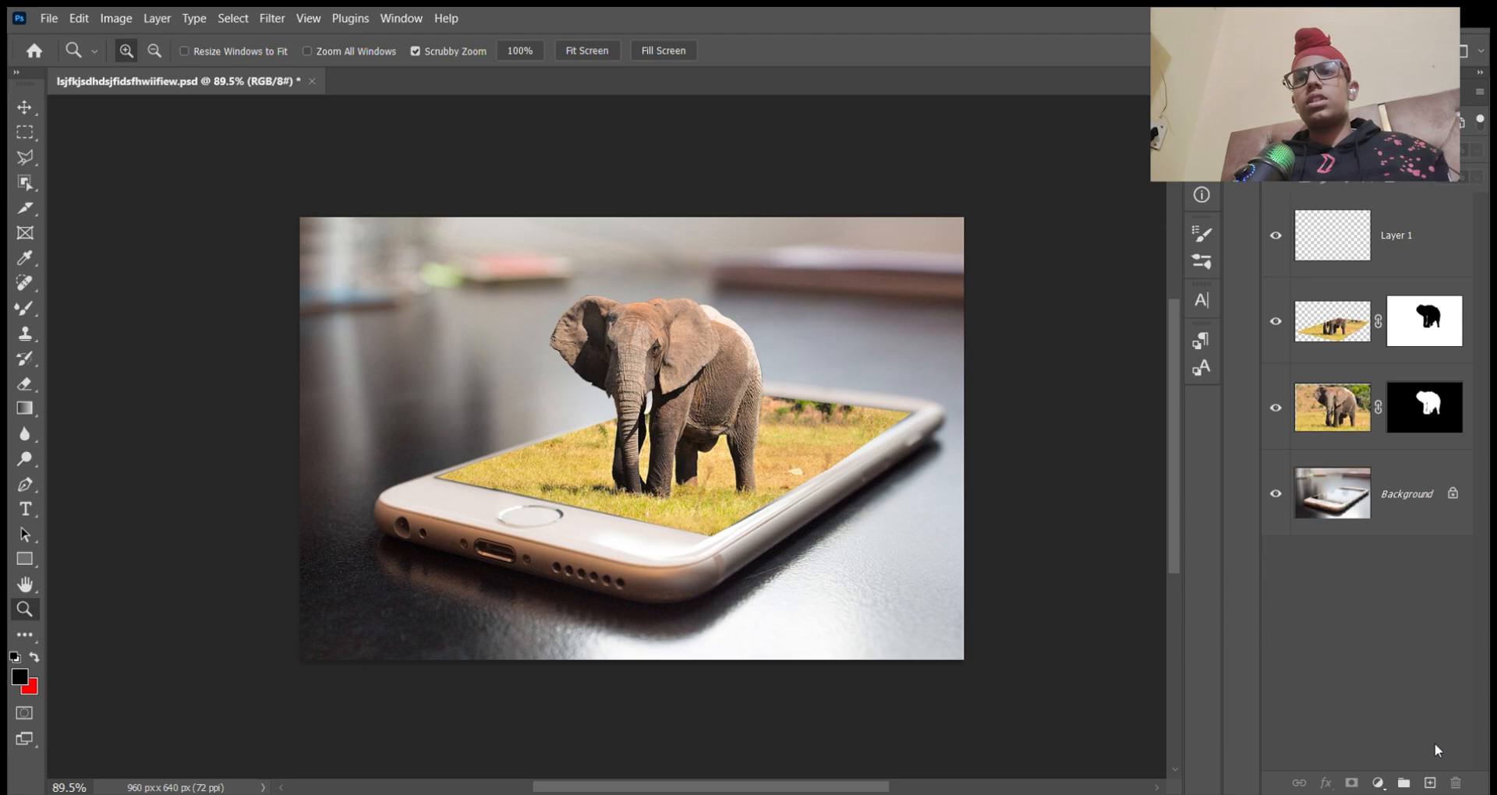
pyautogui.click(1425, 261)
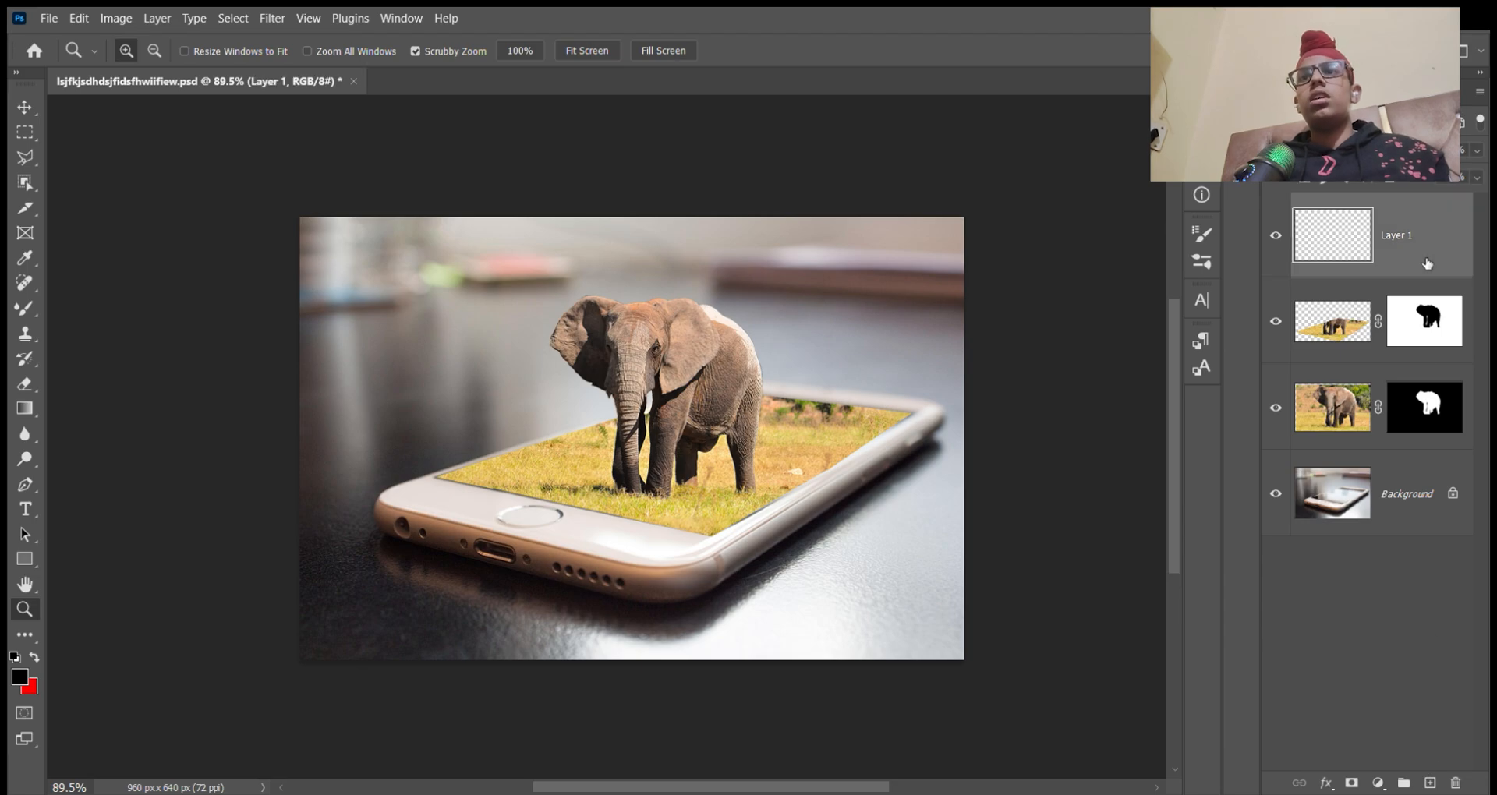
pyautogui.click(1383, 657)
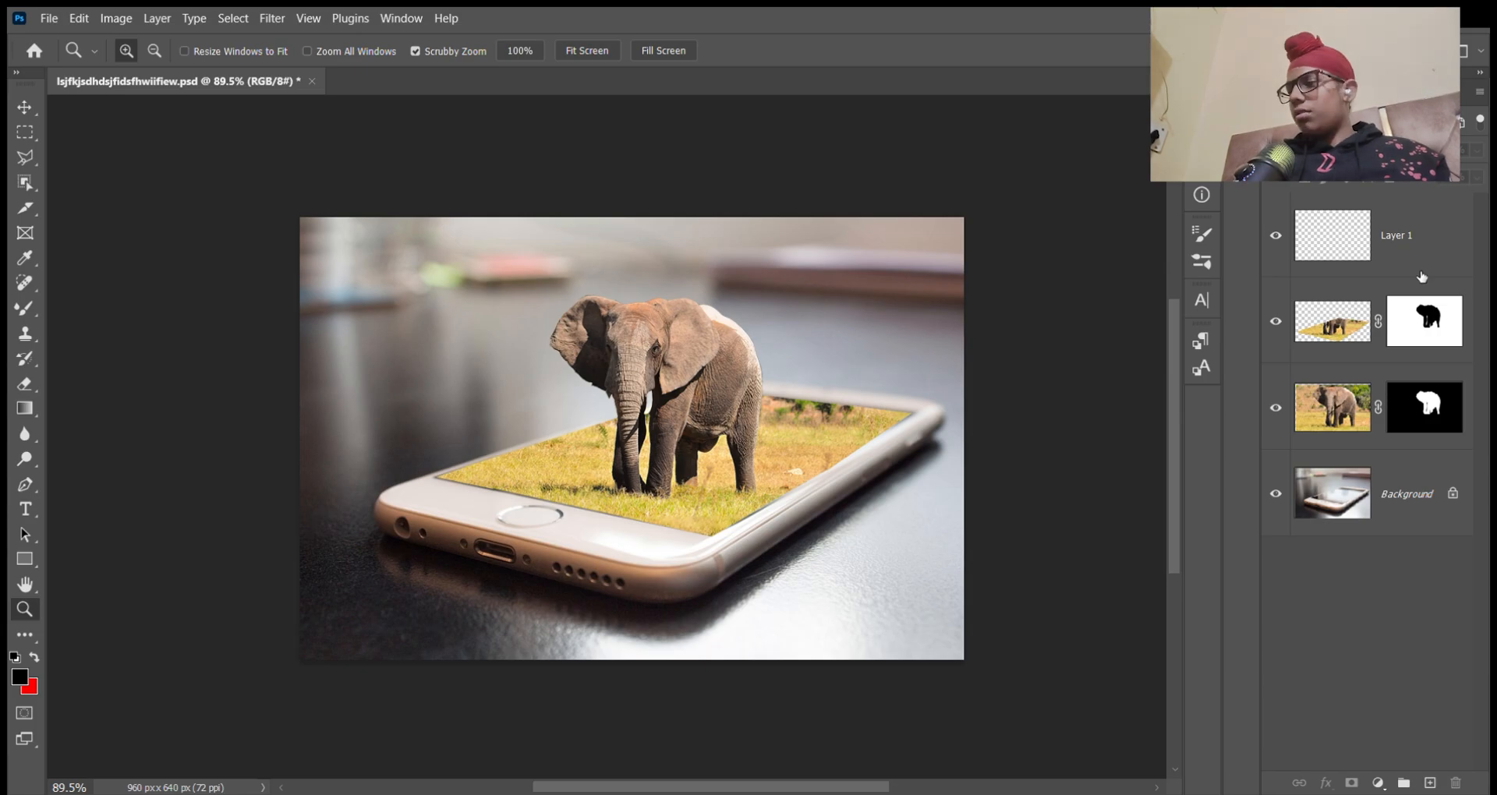
# Step: Undo the empty layer, add a new one at the top of the layer stack and fill it with black
pyautogui.hotkey('ctrl', 'z')
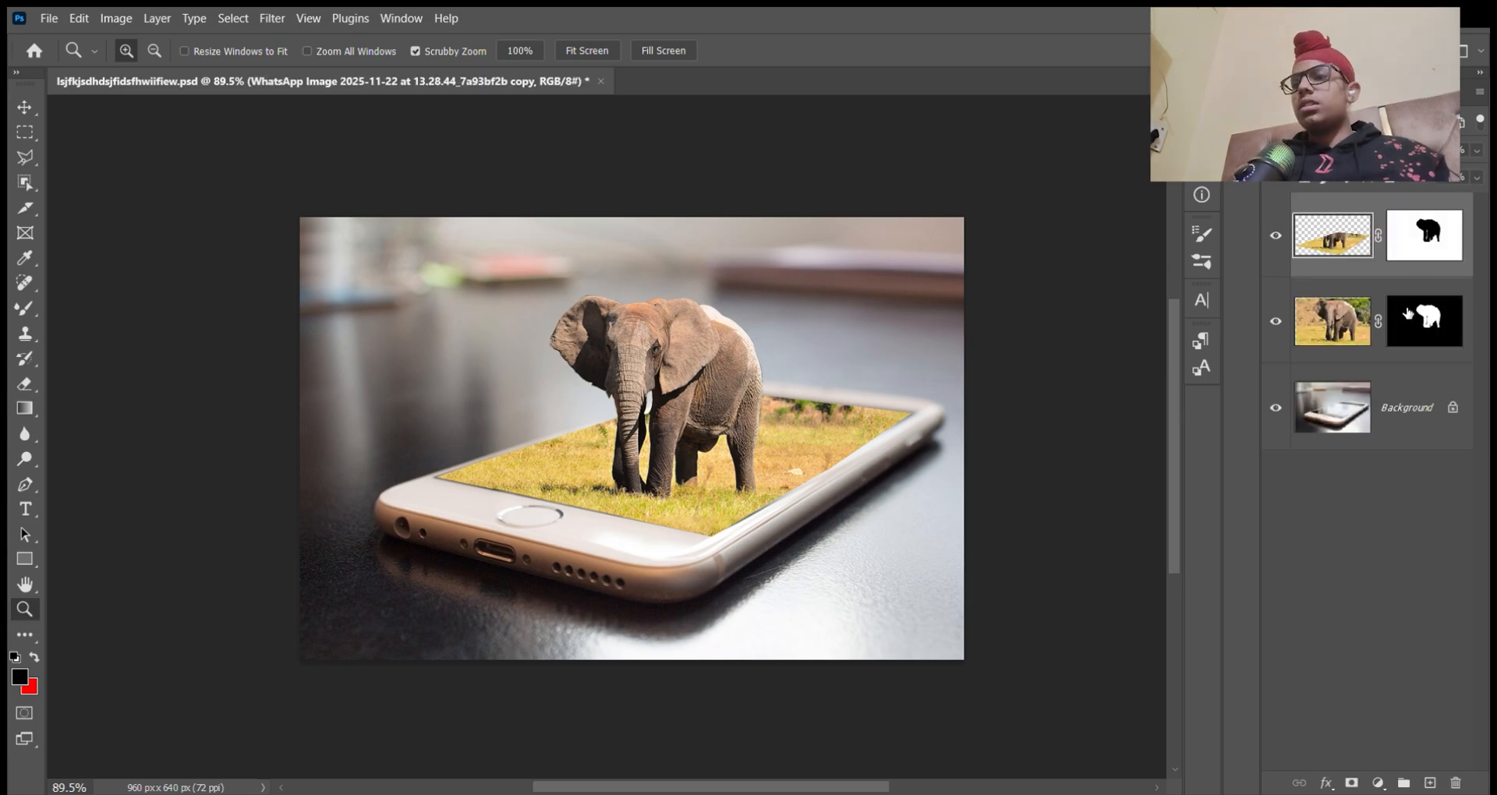
pyautogui.hotkey('ctrl', 'alt', 'shift', 'n')
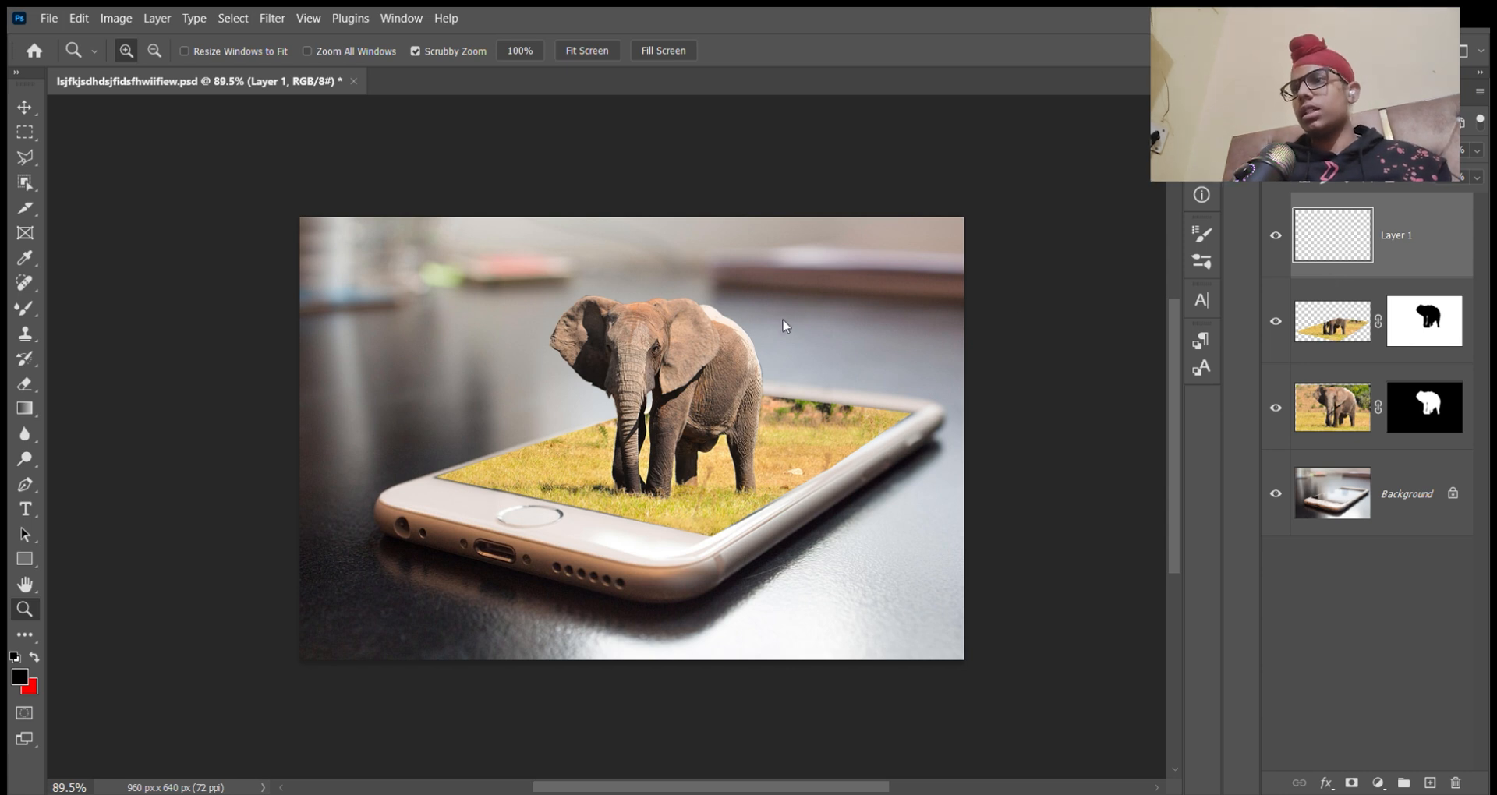
pyautogui.hotkey('alt', 'BackSpace')
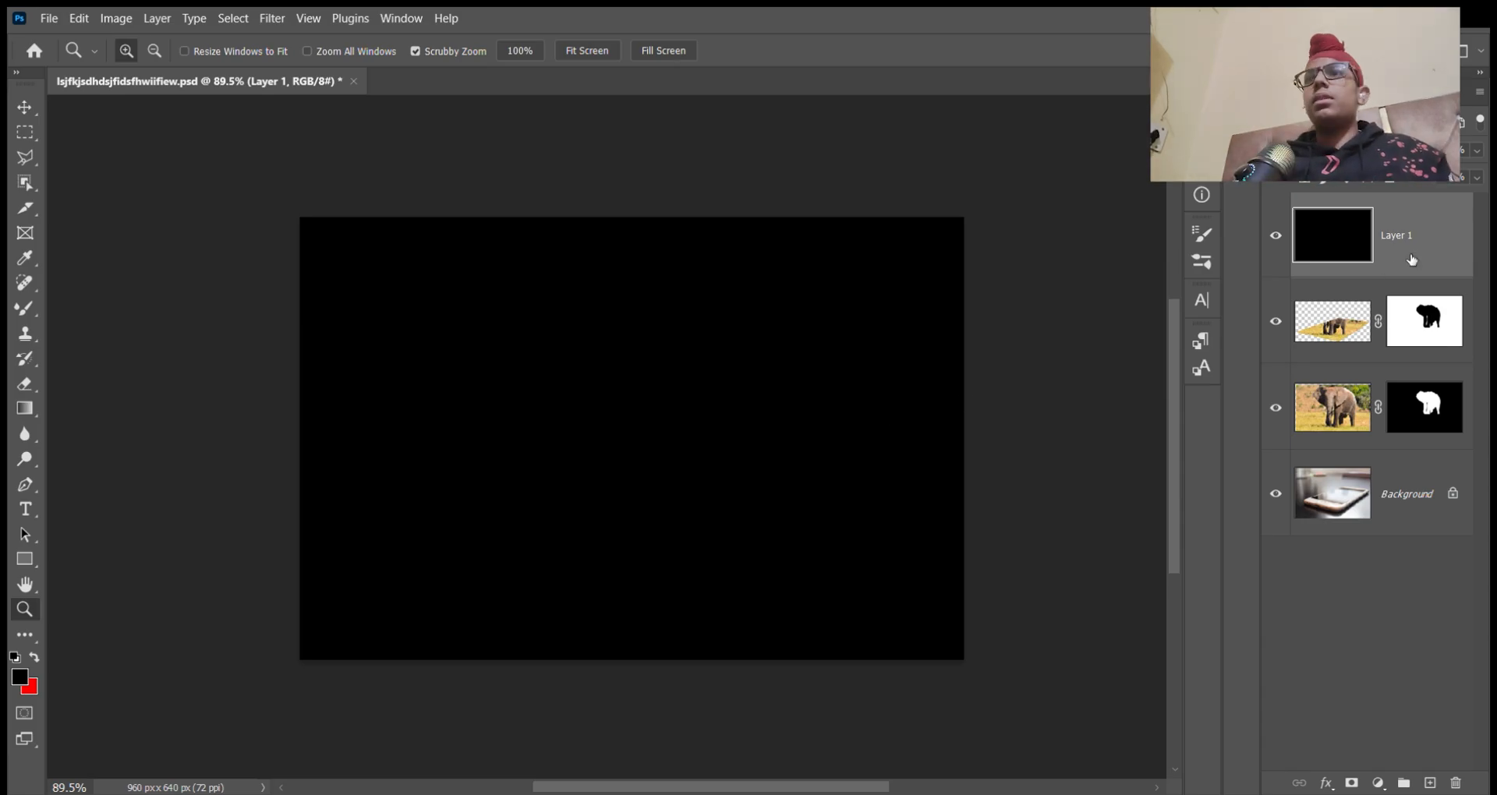
# Step: Copy the elephant cutout's layer mask onto the black layer to make an elephant silhouette
pyautogui.click(1439, 426)
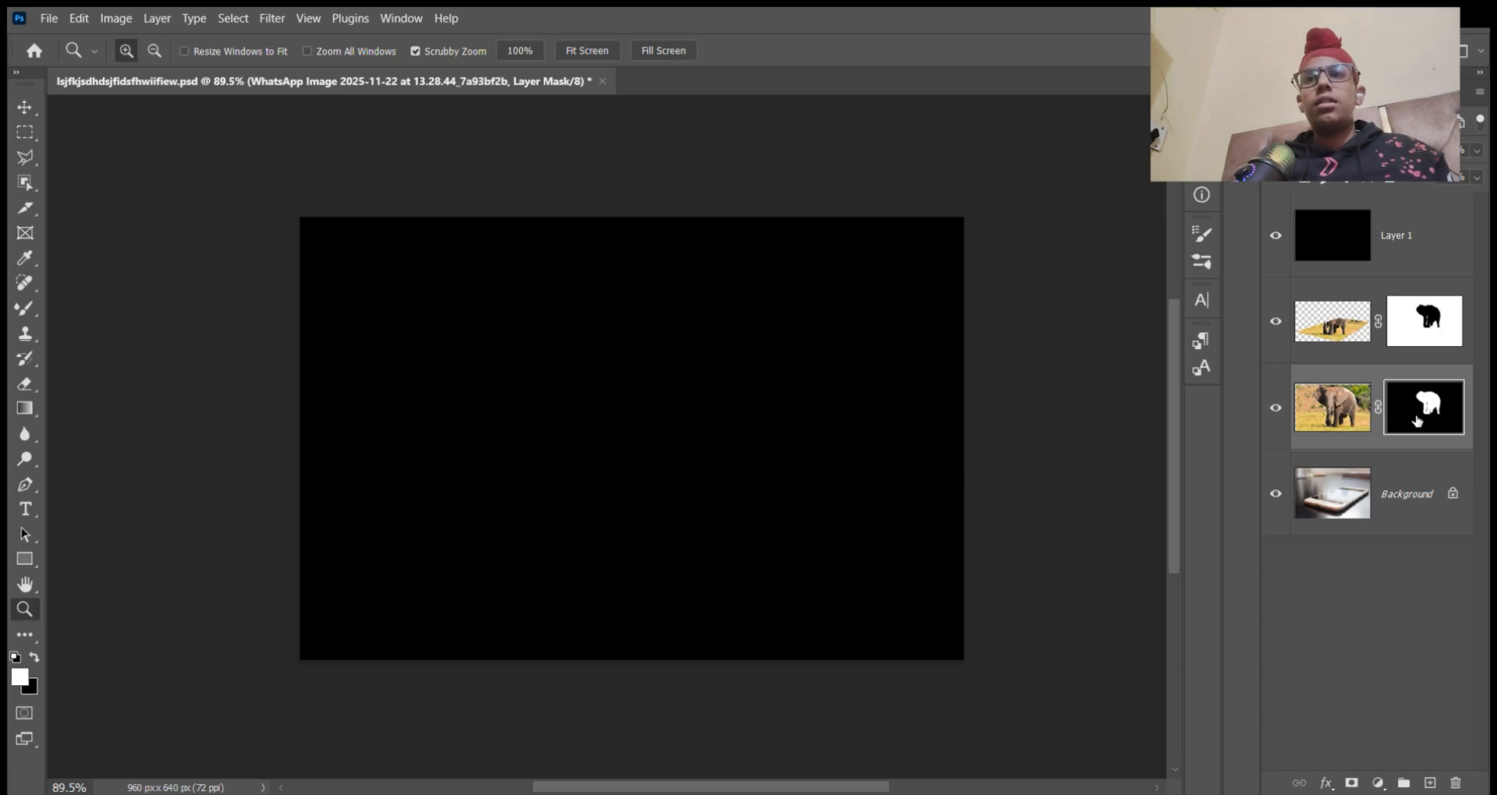
pyautogui.press('alt')
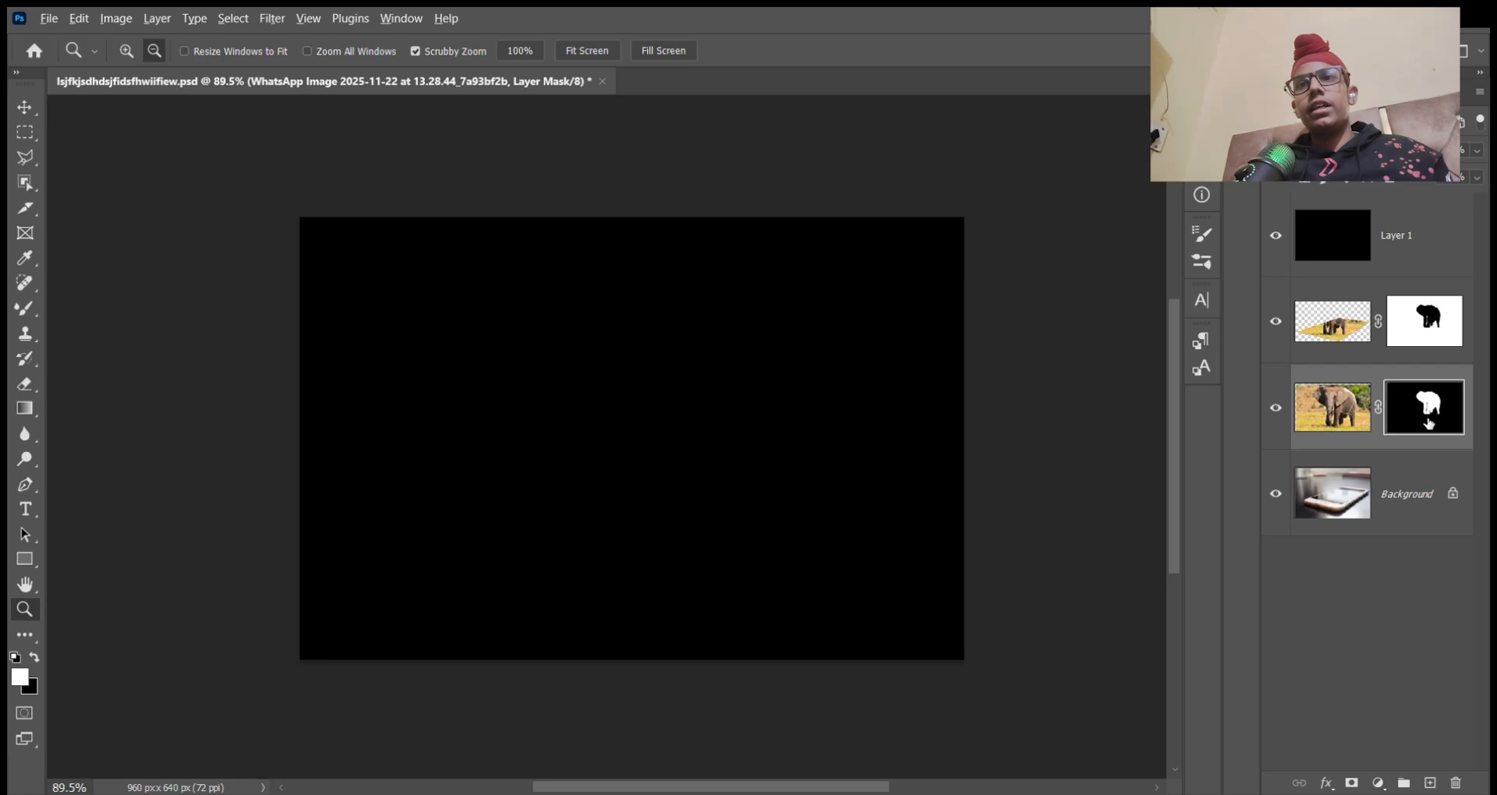
pyautogui.moveTo(1428, 423); pyautogui.dragTo(1425, 250)
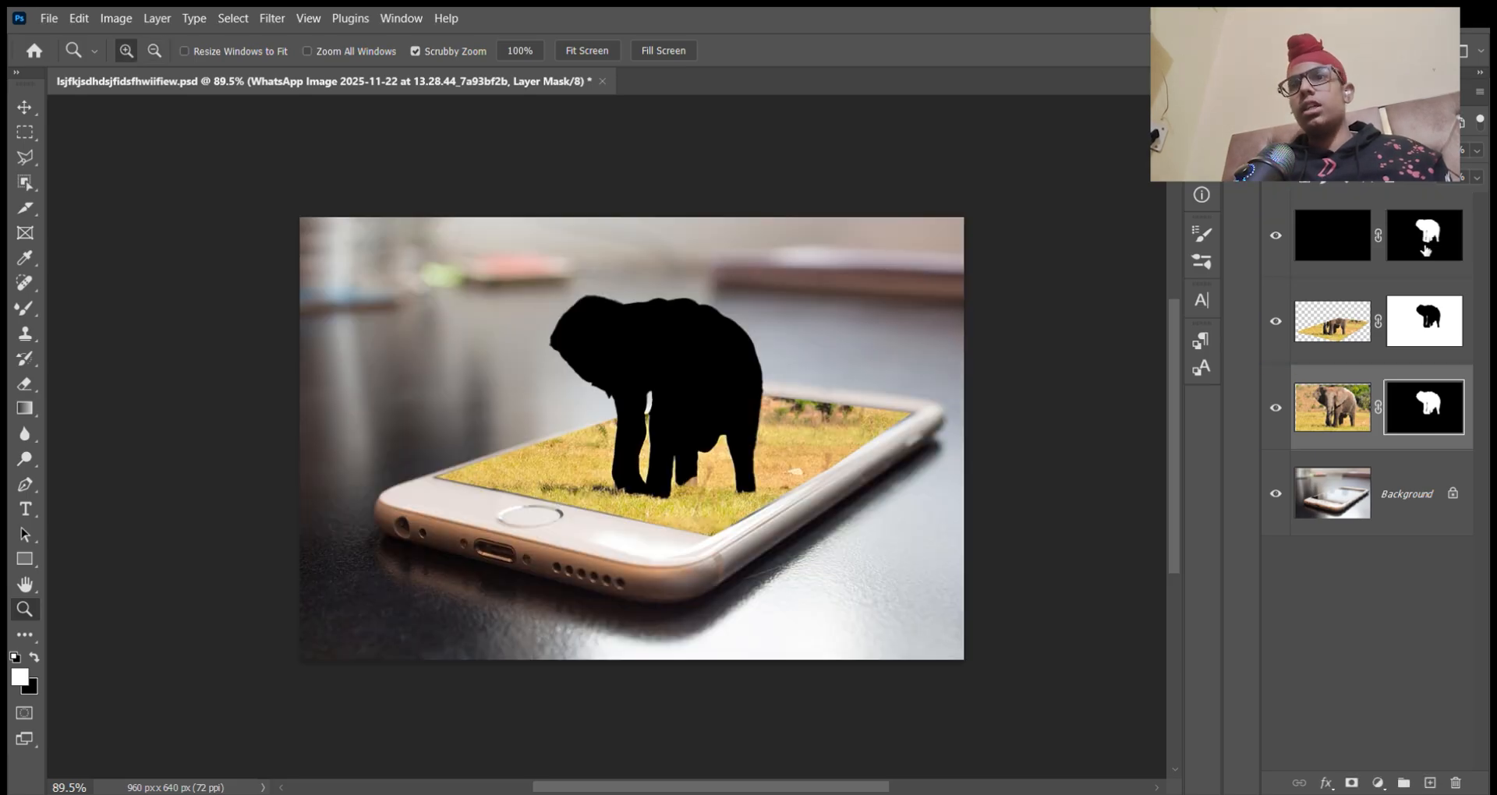
# Step: Load the silhouette's mask as a selection, flip it vertically in Free Transform and place it directly below the elephant's feet
pyautogui.click(1434, 241)
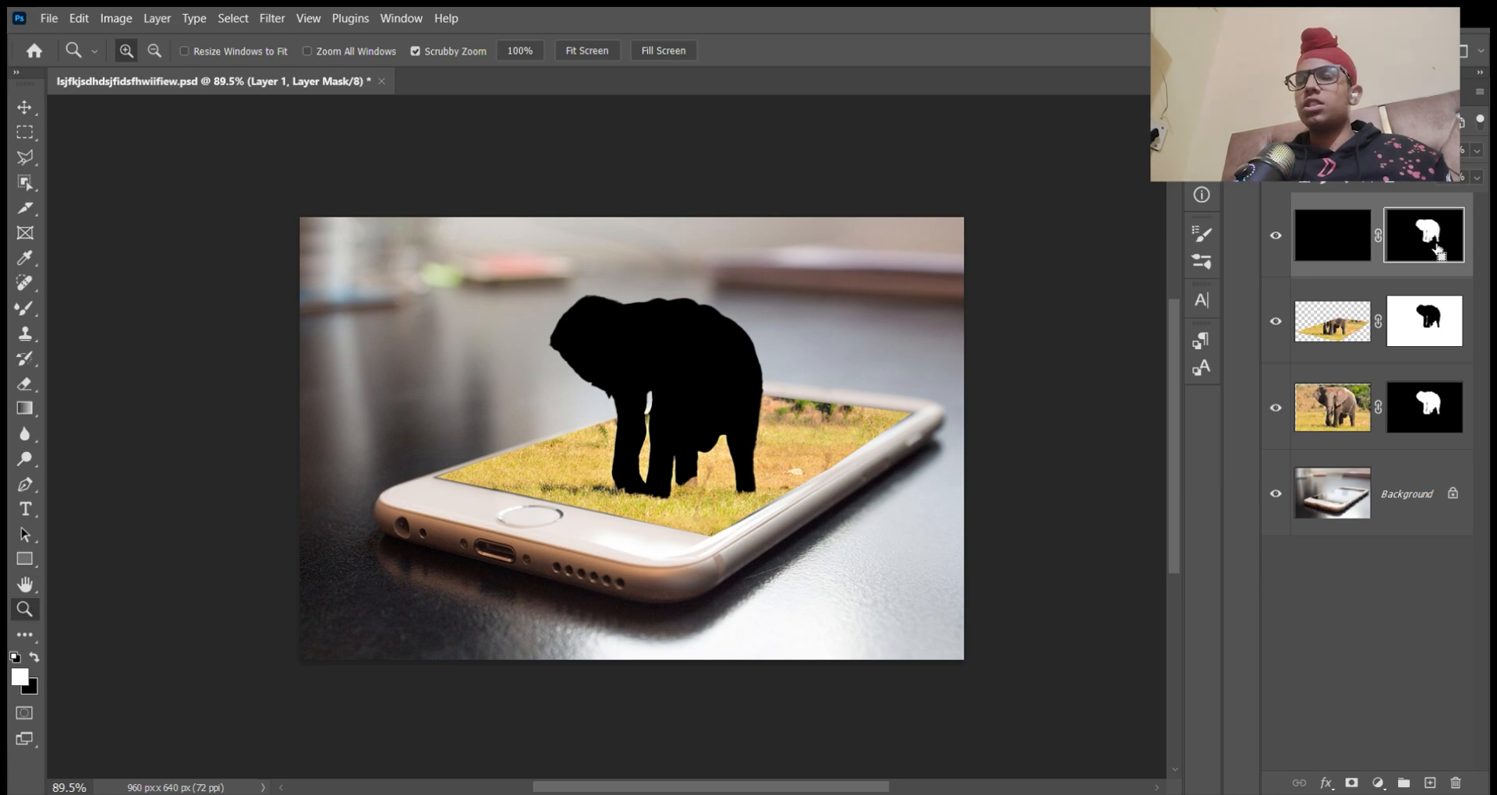
pyautogui.keyDown('ctrl'); pyautogui.click(1436, 251); pyautogui.keyUp('ctrl')
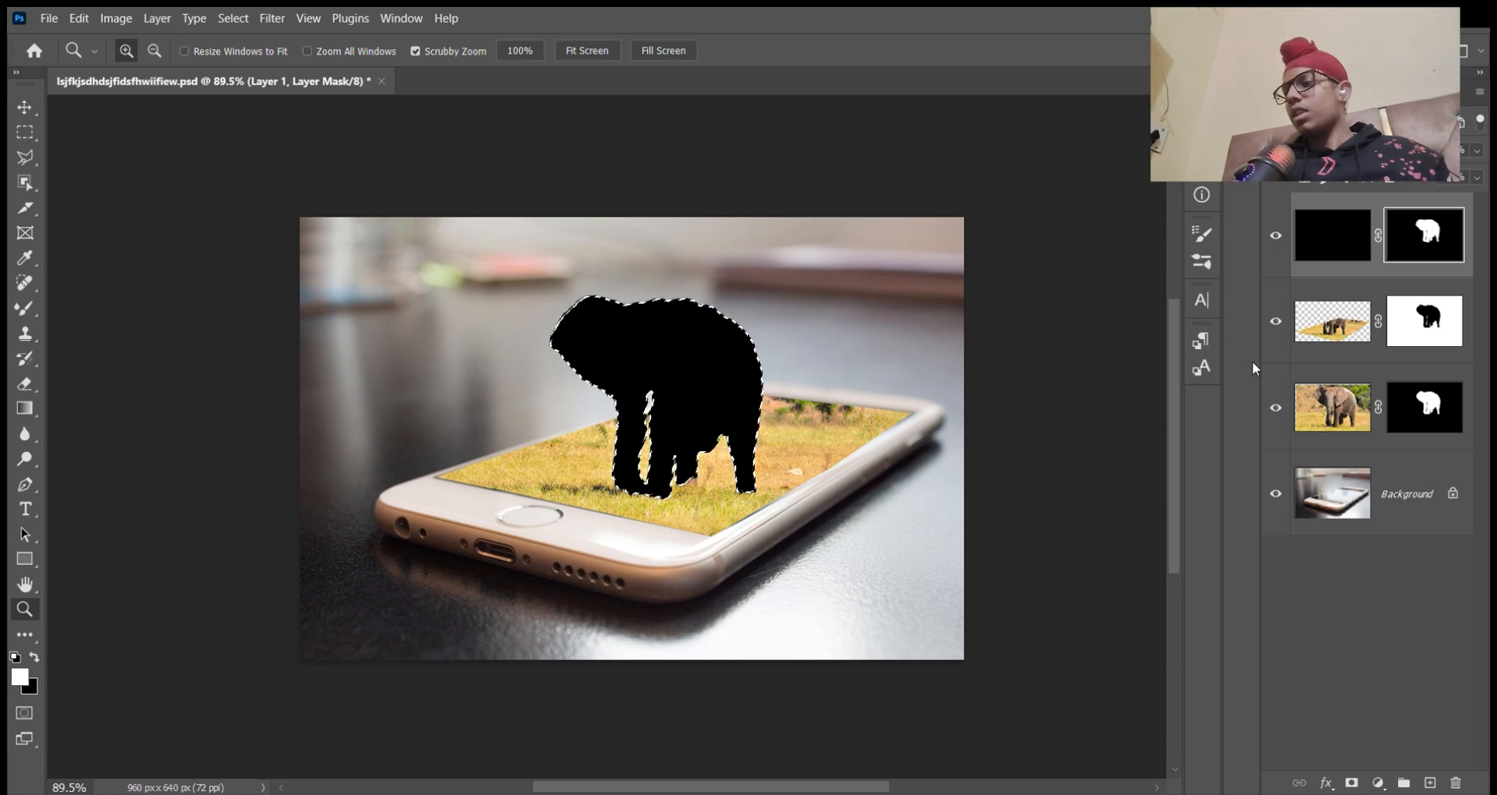
pyautogui.hotkey('ctrl', 't')
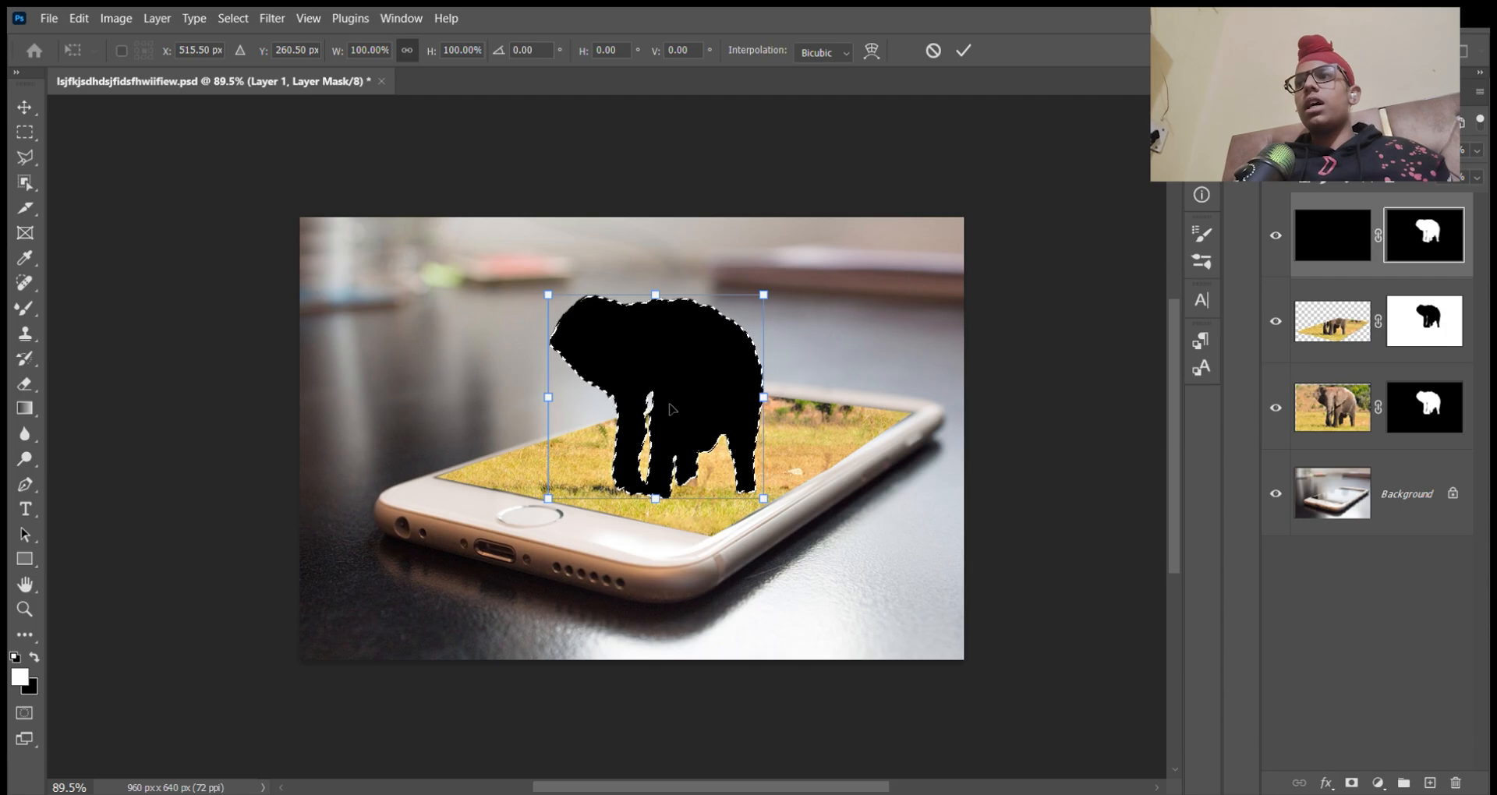
pyautogui.click(736, 781)
pyautogui.moveTo(677, 405); pyautogui.dragTo(673, 586)
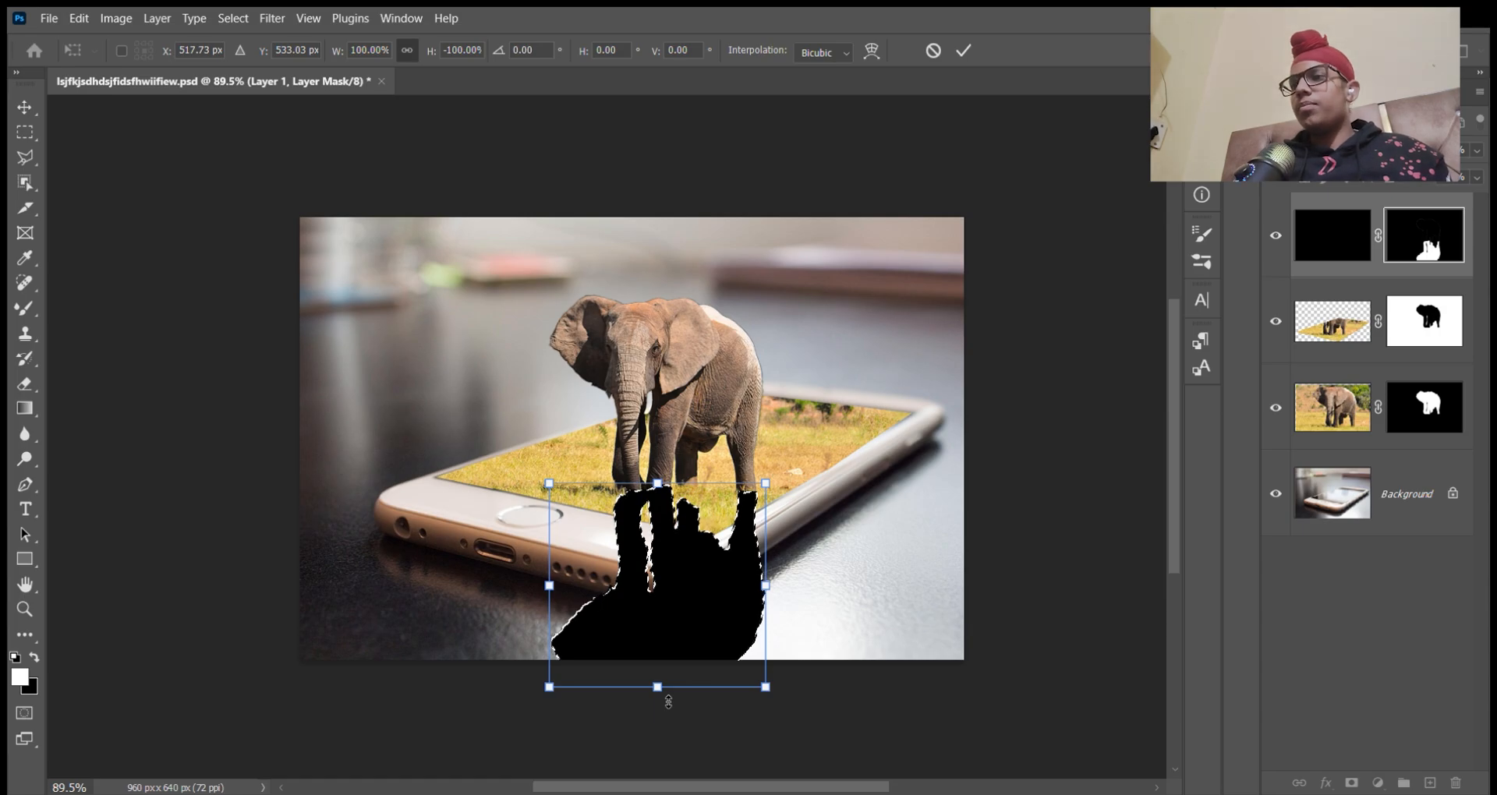
# Step: Squash the flipped silhouette to about 86% height, skew it about -20° horizontally, apply the transform and deselect
pyautogui.moveTo(668, 702); pyautogui.dragTo(669, 673)
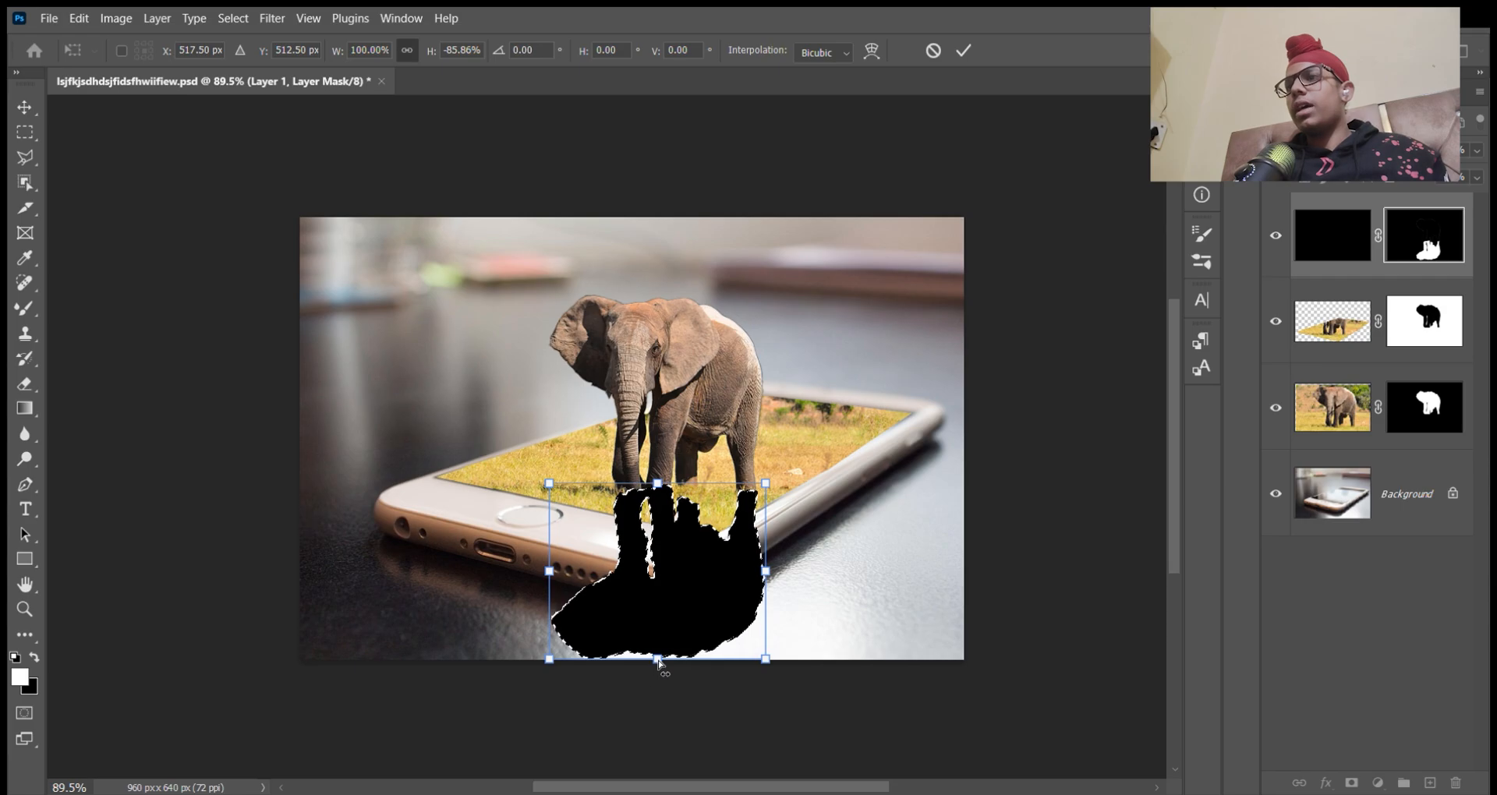
pyautogui.moveTo(658, 663); pyautogui.dragTo(592, 678)
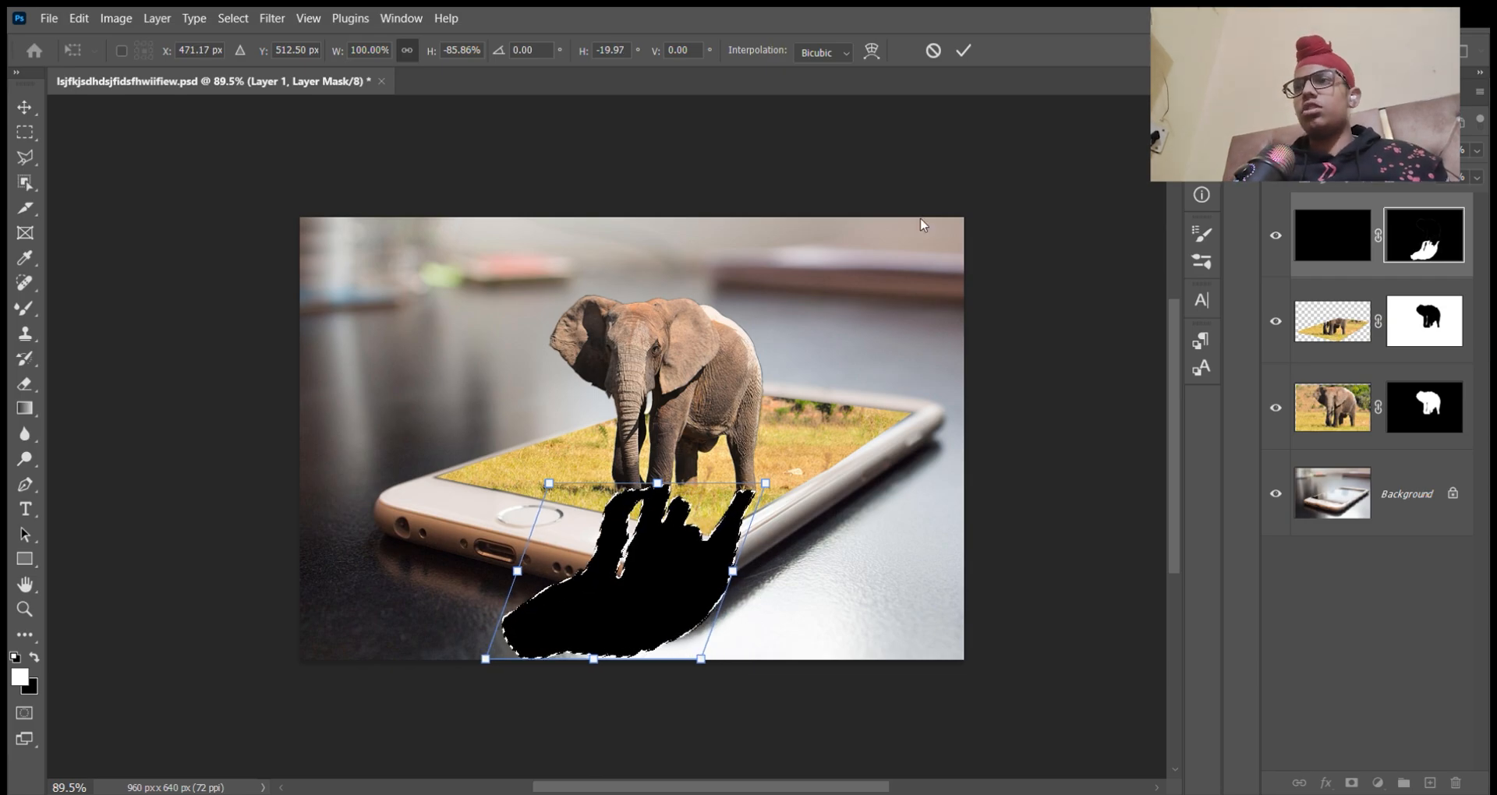
pyautogui.press('Return')
pyautogui.press('z')
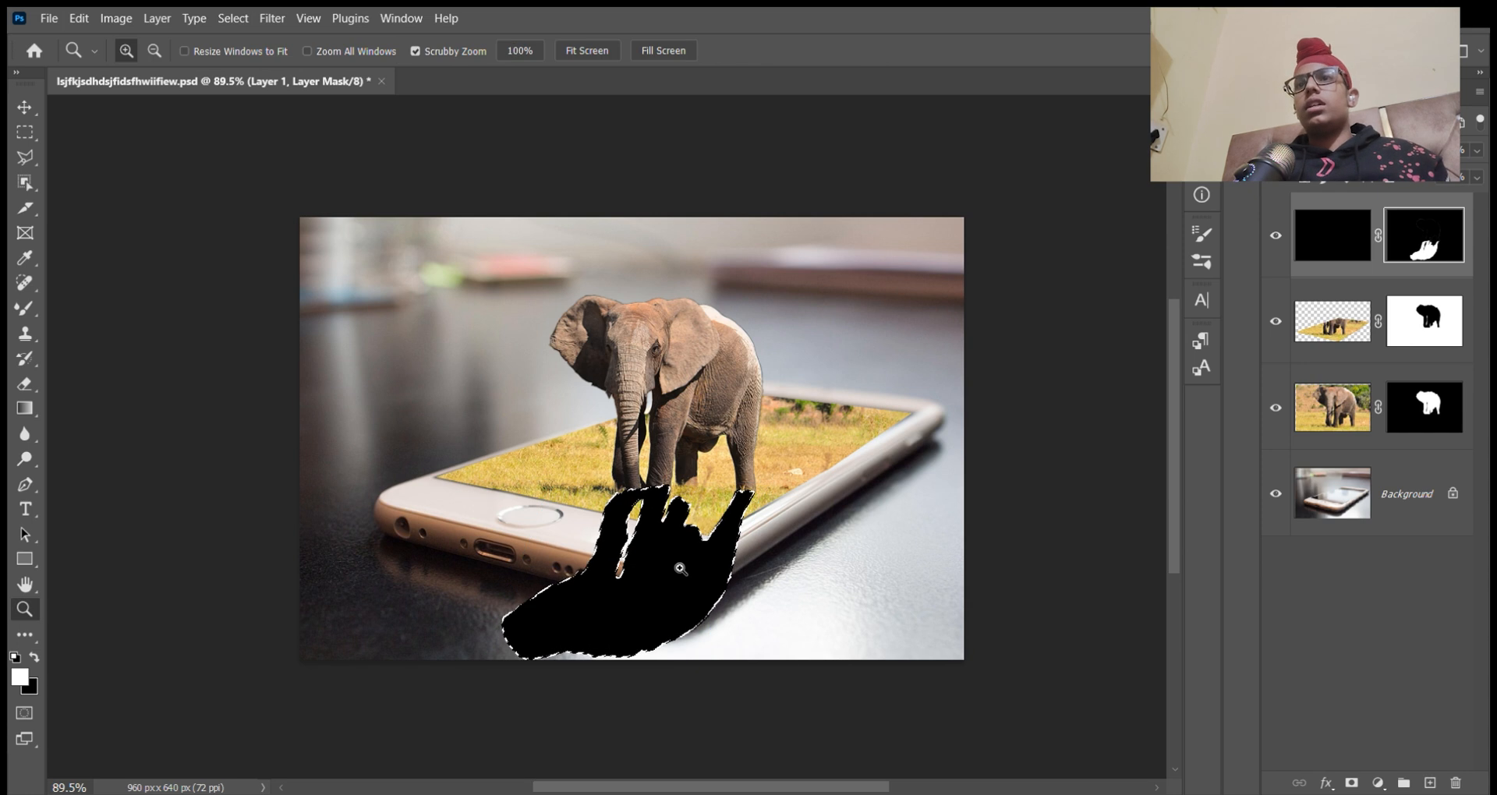
pyautogui.hotkey('ctrl', 'd')
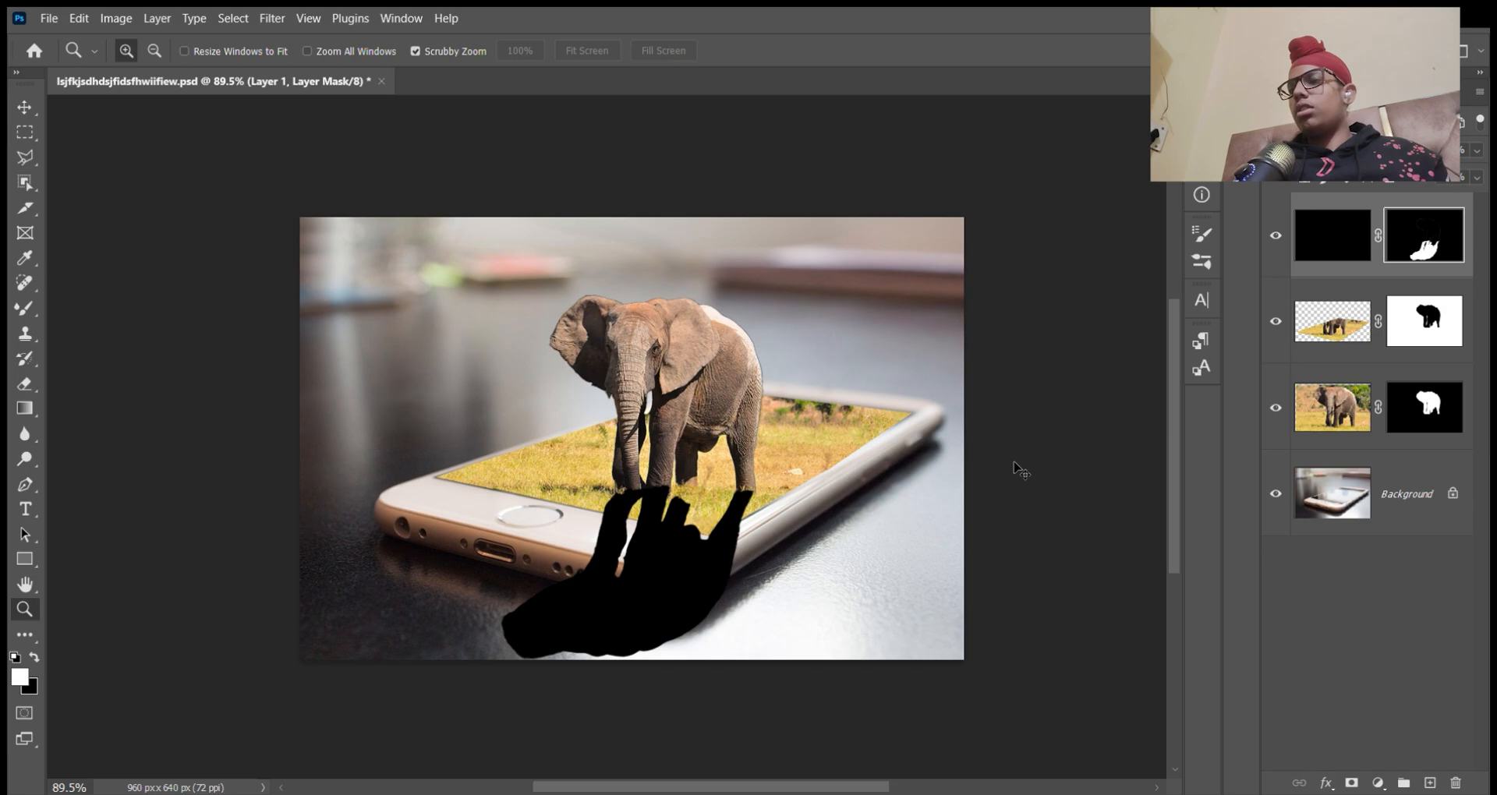
# Step: Add a black-filled top layer with a lens flare in the image's upper right, and lower its opacity until the scene shows through
pyautogui.hotkey('ctrl', 'shift', 'alt', 'n')
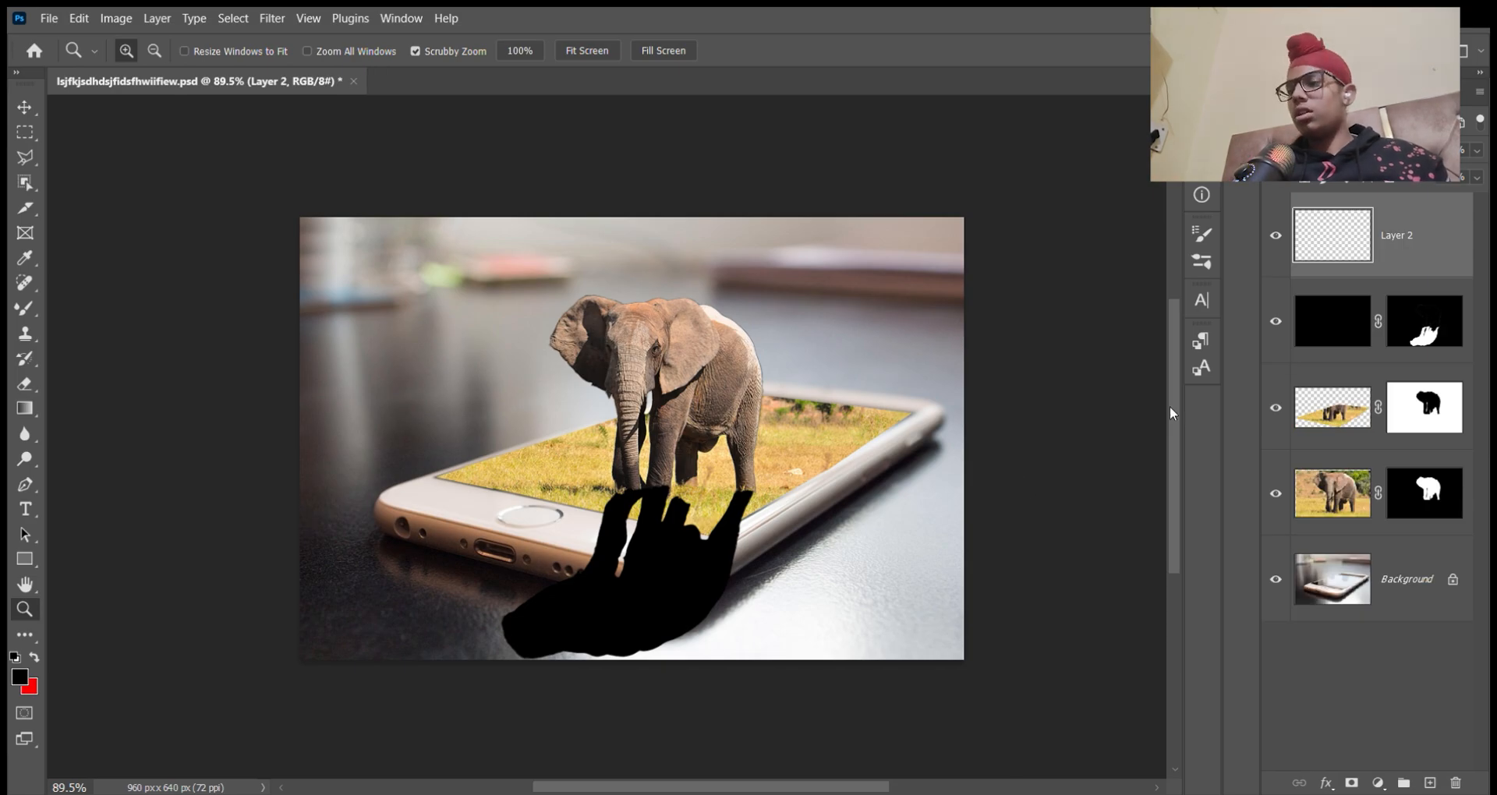
pyautogui.hotkey('alt', 'BackSpace')
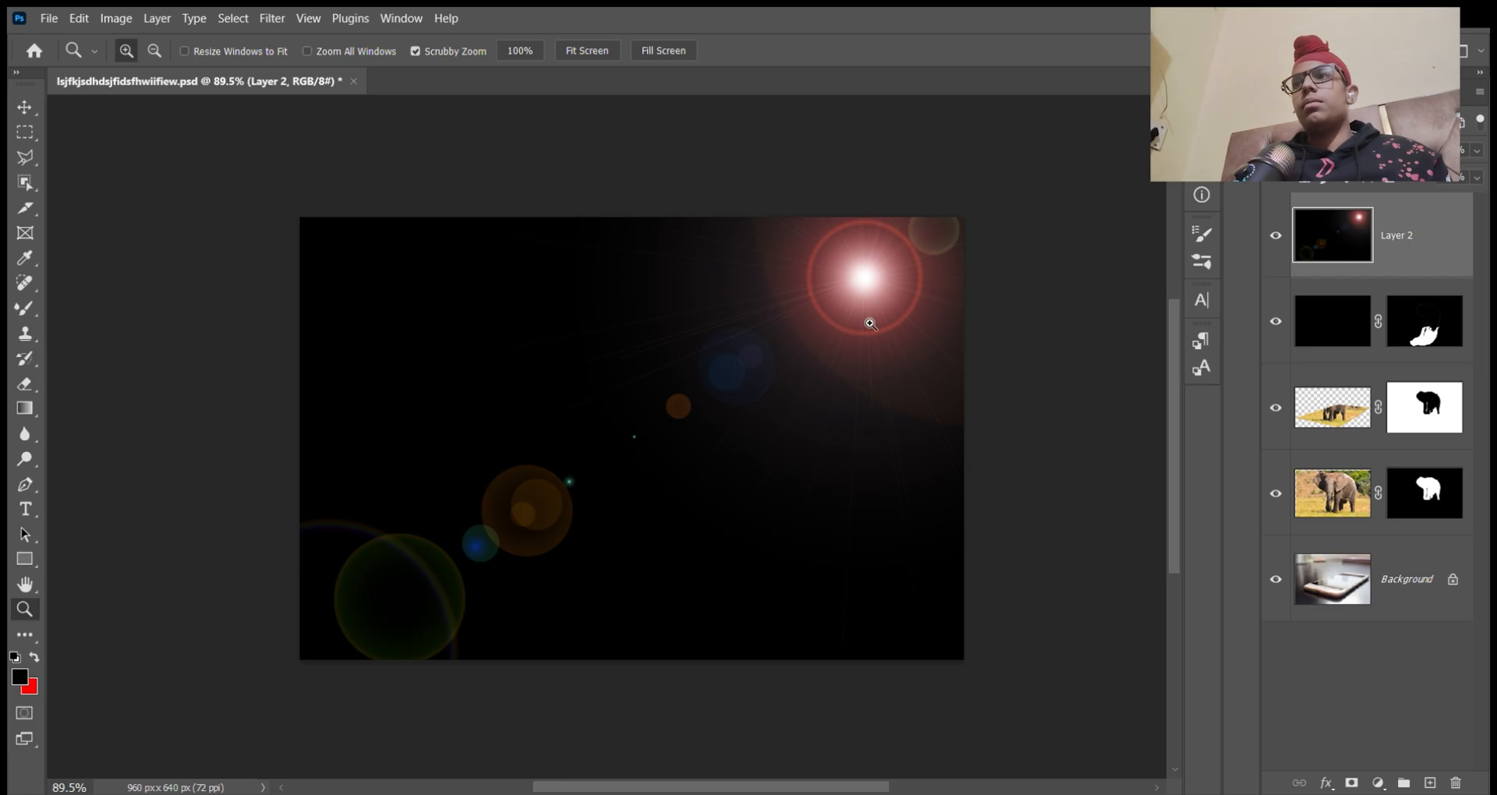
pyautogui.click(1478, 153)
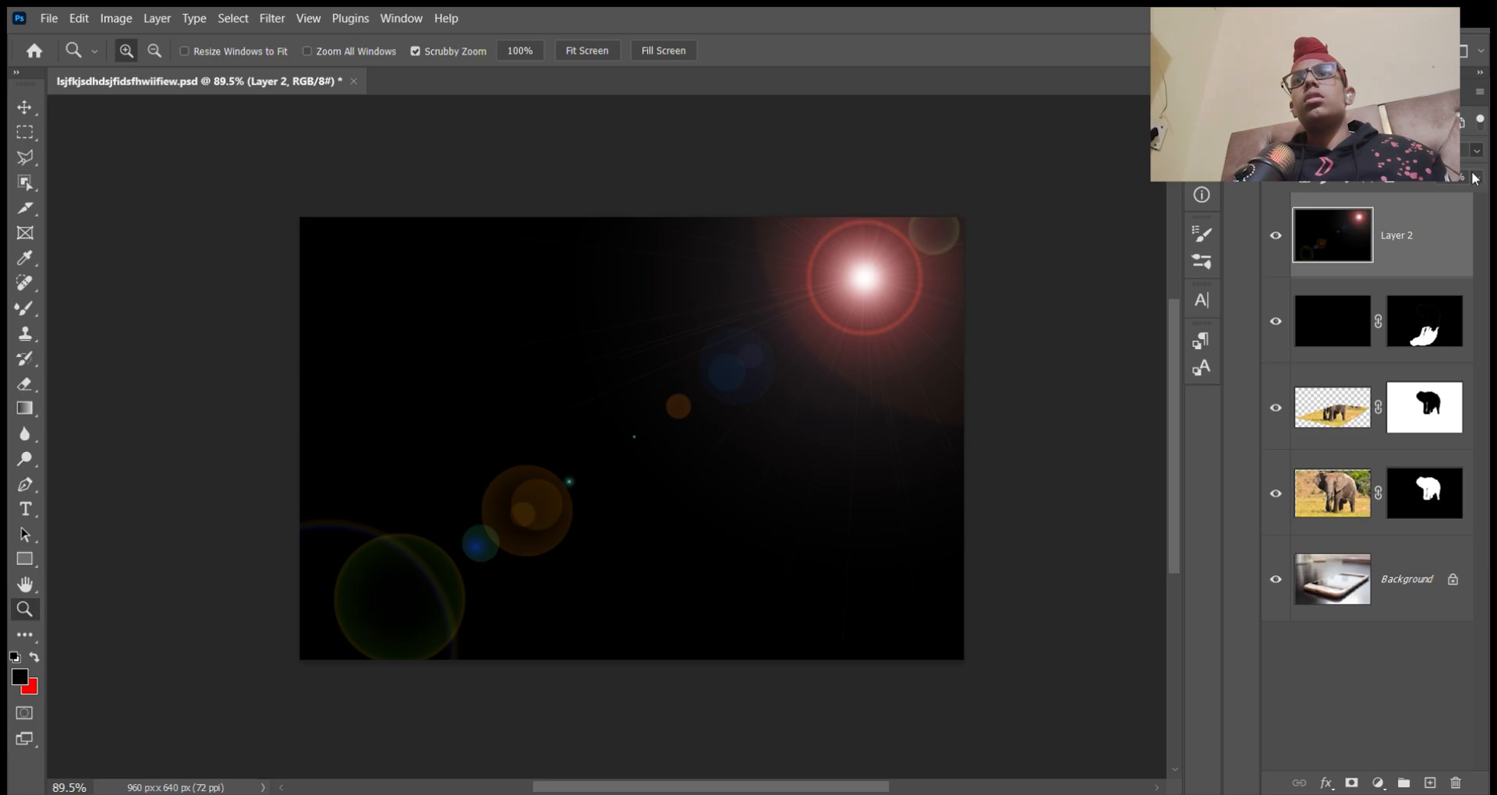
pyautogui.moveTo(1452, 178); pyautogui.dragTo(1427, 179)
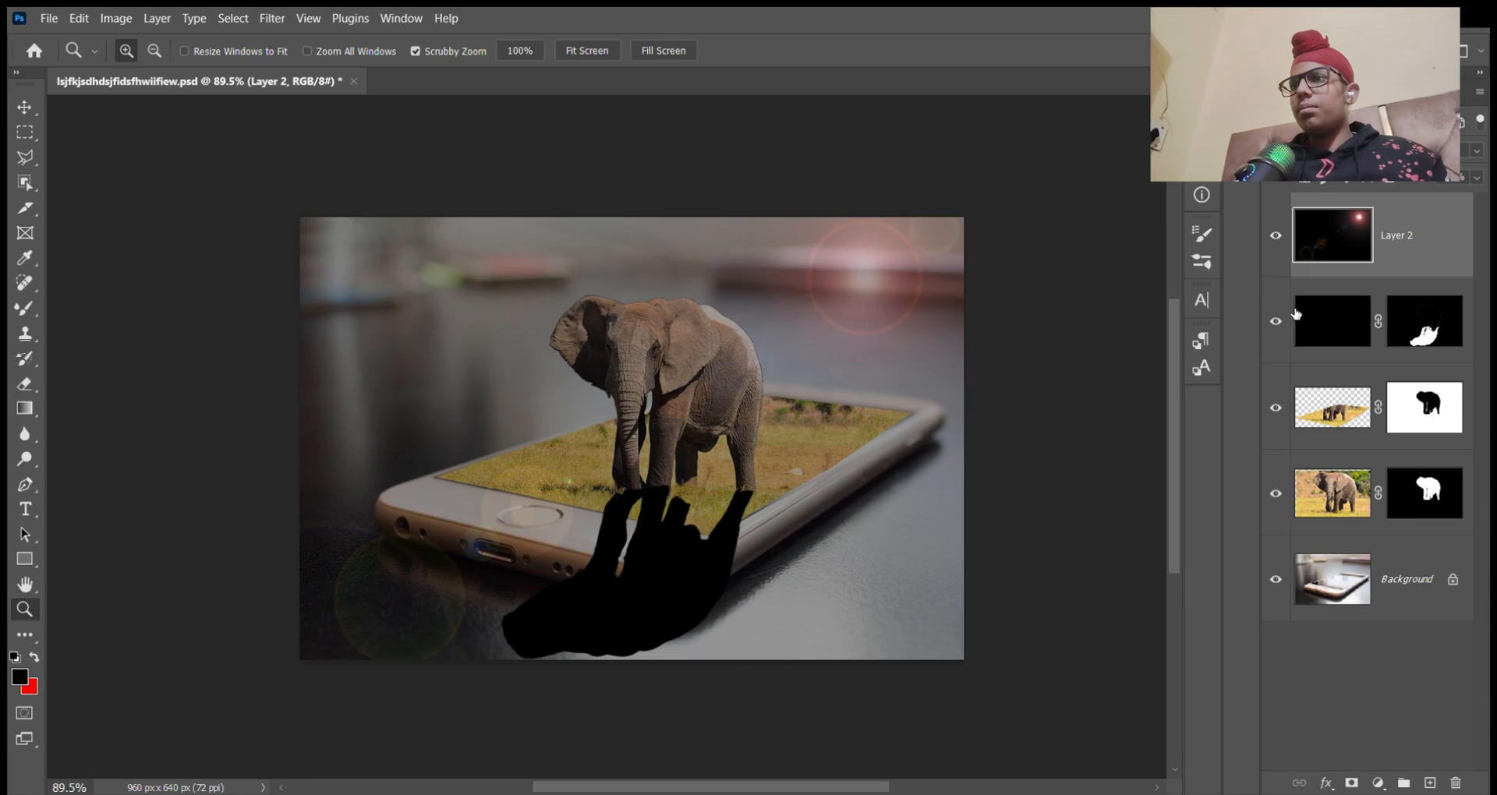
# Step: Lower the opacity of the elephant shadow layer until the shadow is faint over the phone and table
pyautogui.click(1369, 358)
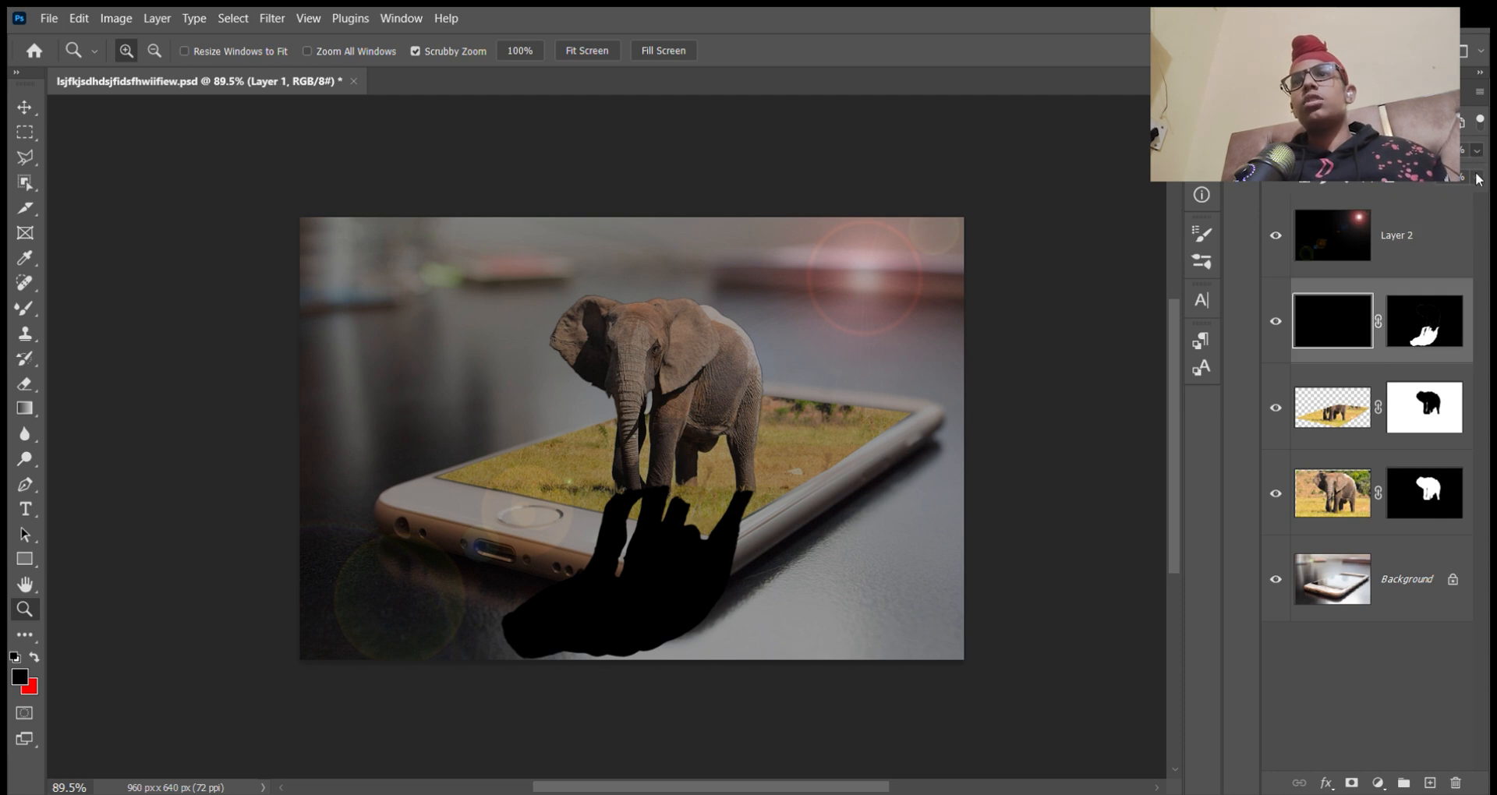
pyautogui.press('4')
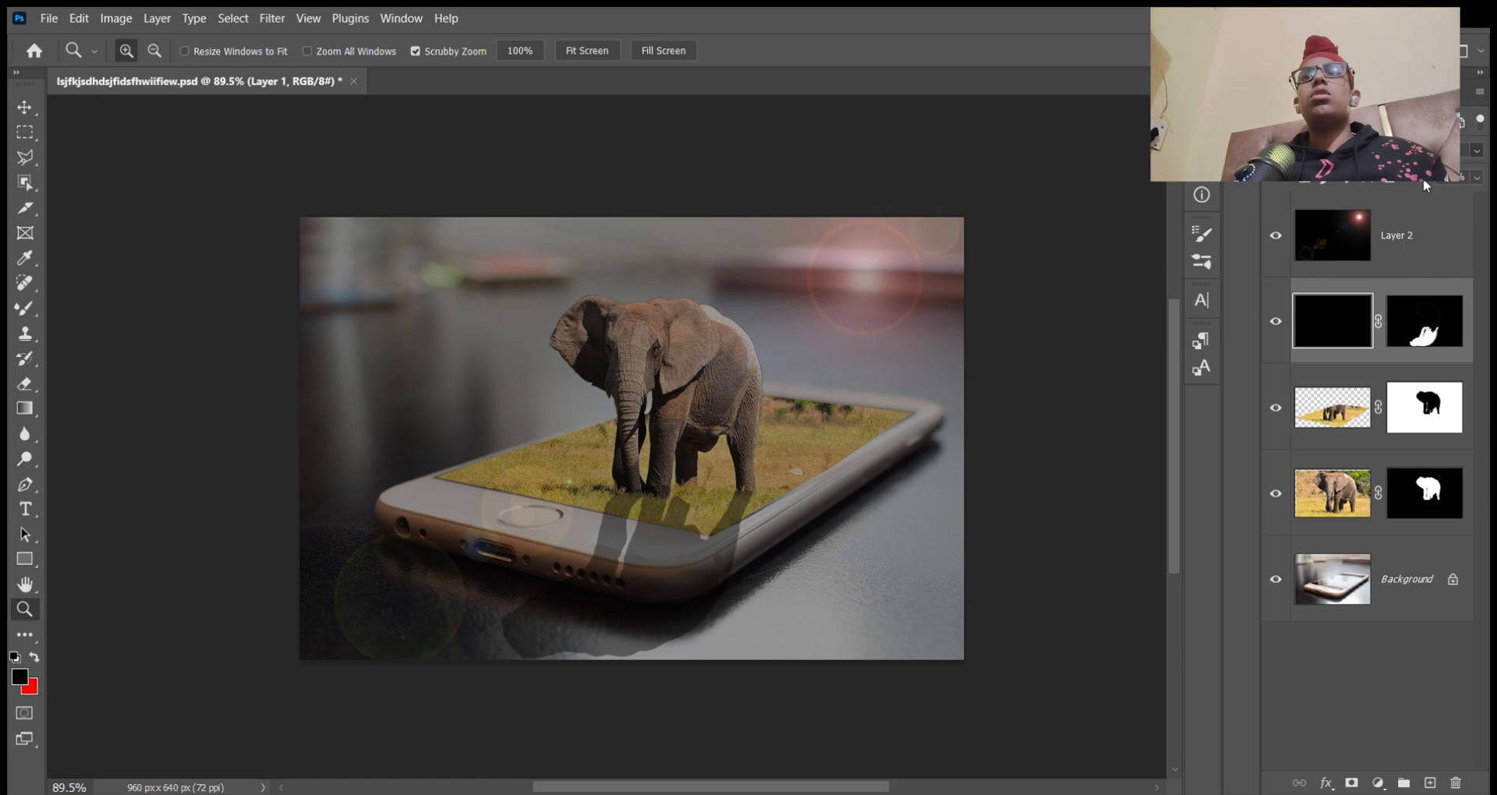
pyautogui.moveTo(1417, 181); pyautogui.dragTo(1407, 178)
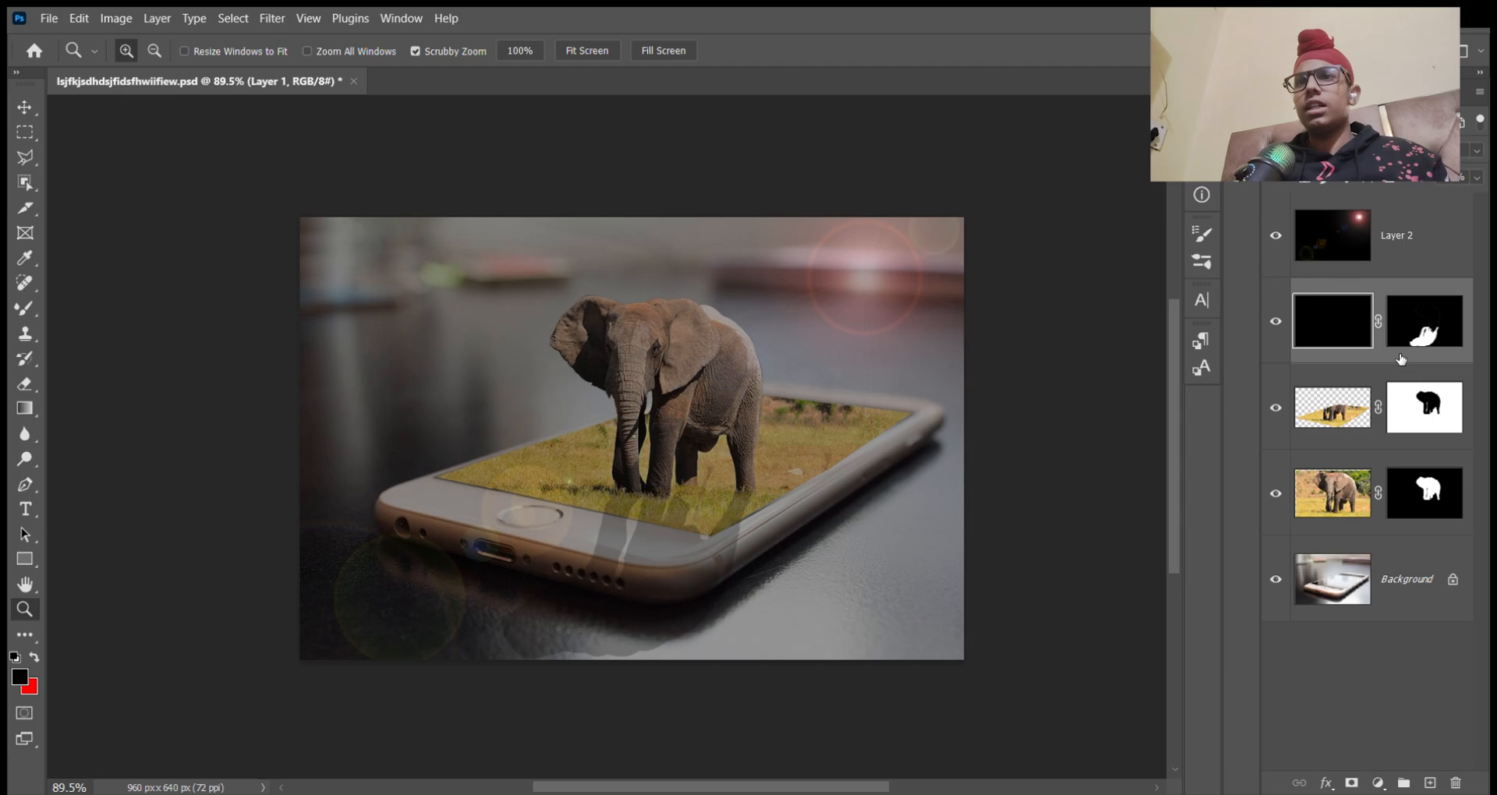
# Step: On the lens flare layer, erase the black over the elephant and phone using a soft 448-pixel eraser at 22% flow
pyautogui.click(1413, 269)
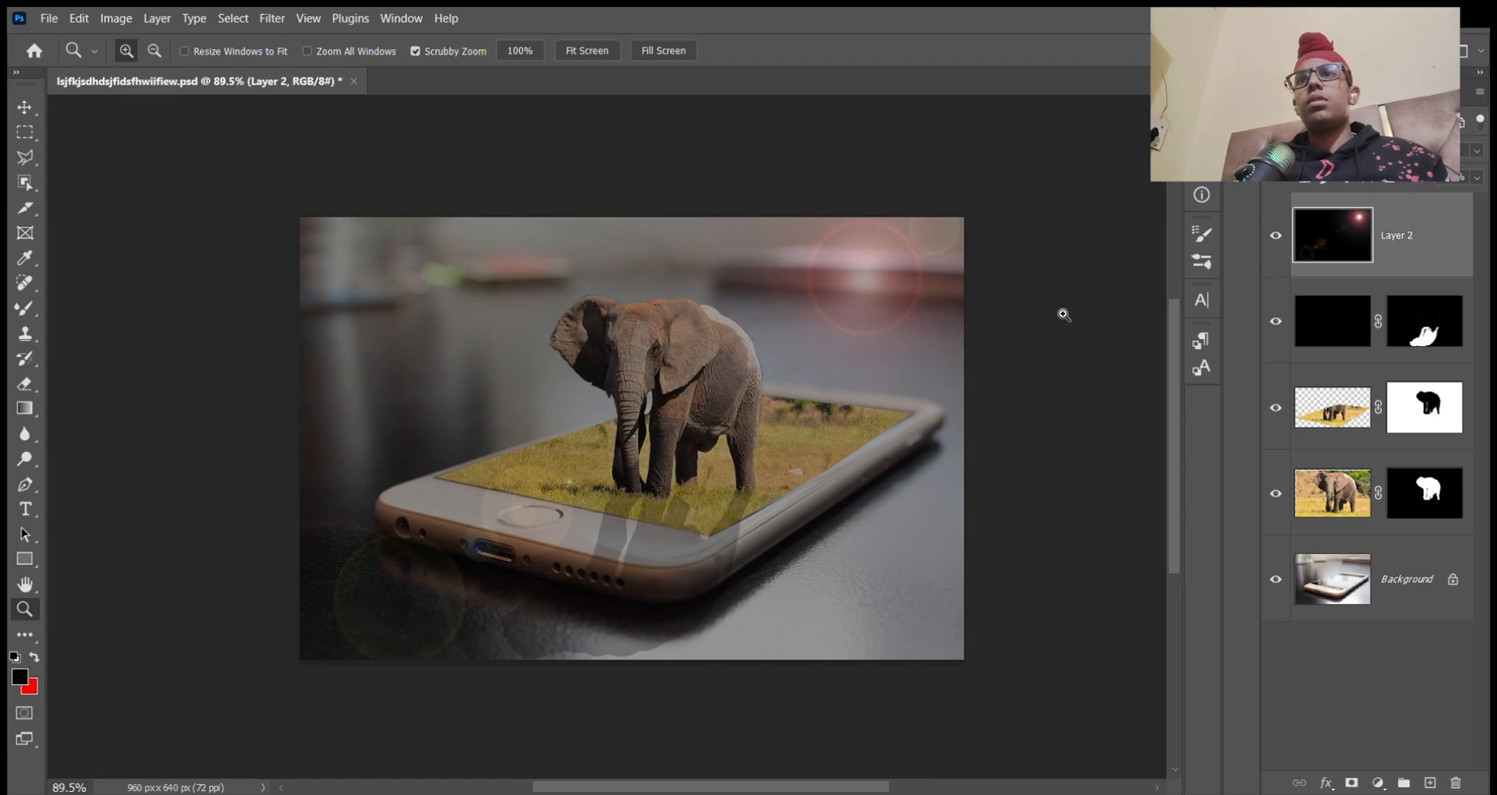
pyautogui.press('e')
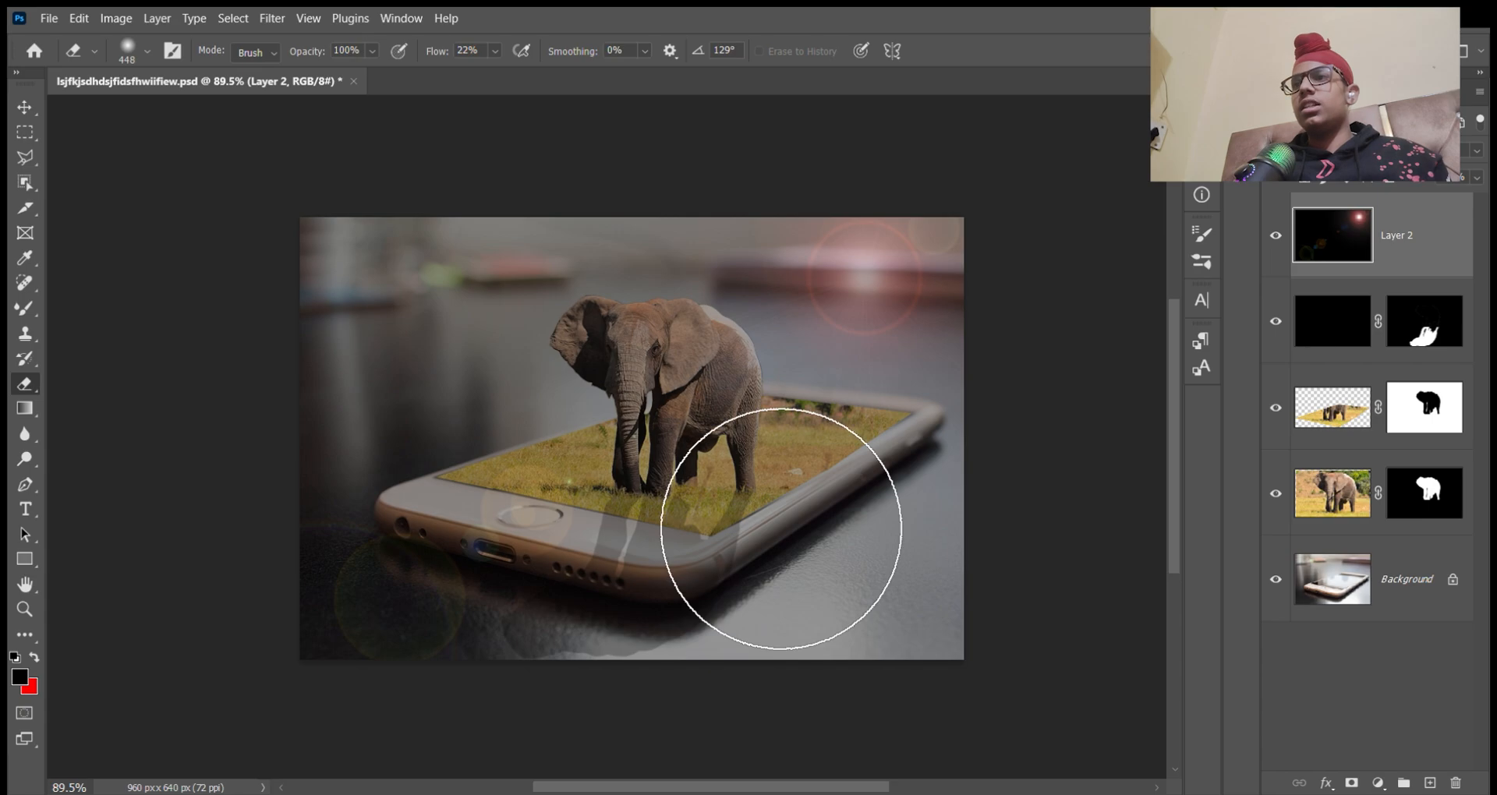
pyautogui.click(563, 396)
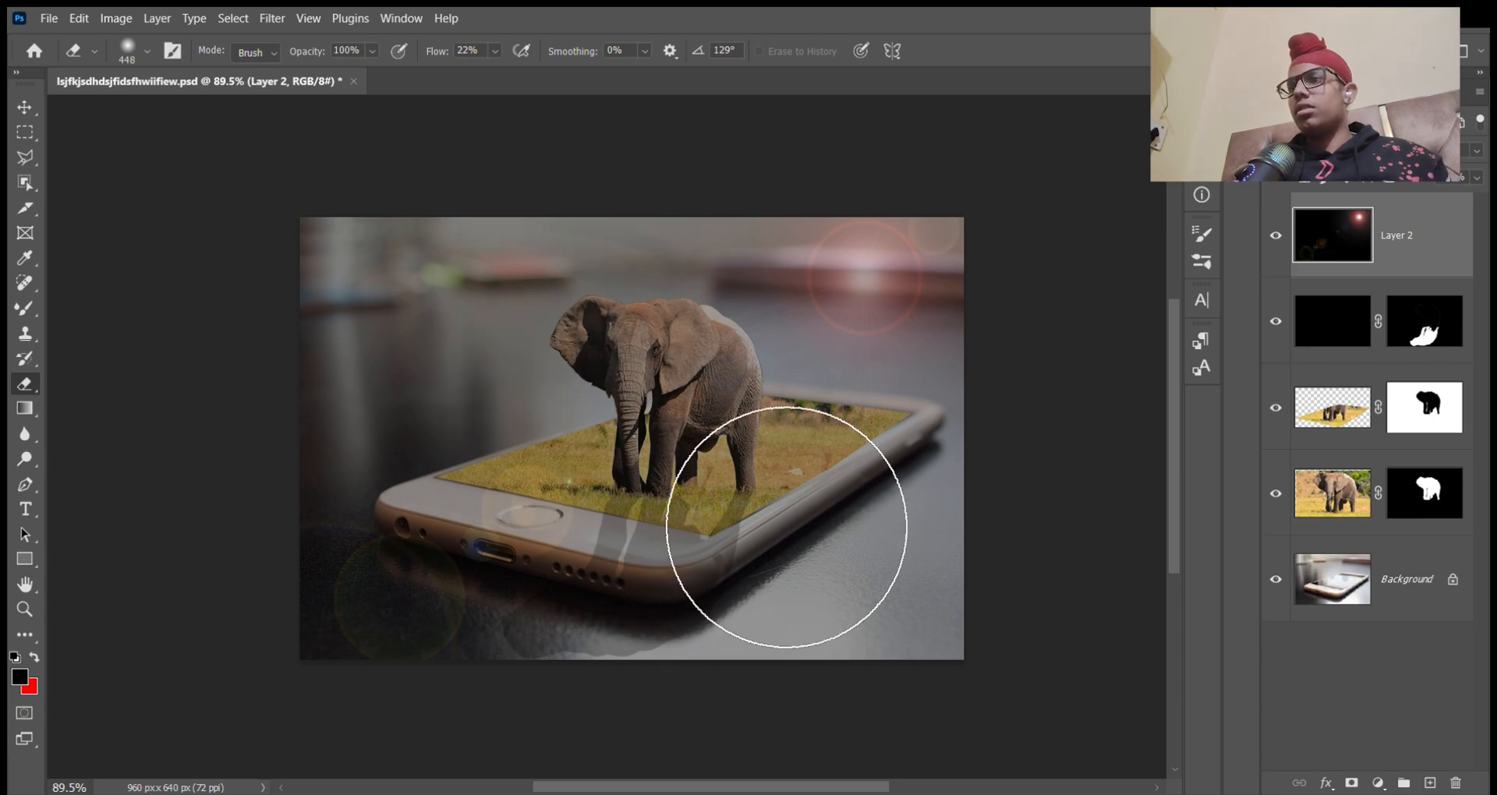
pyautogui.click(782, 523)
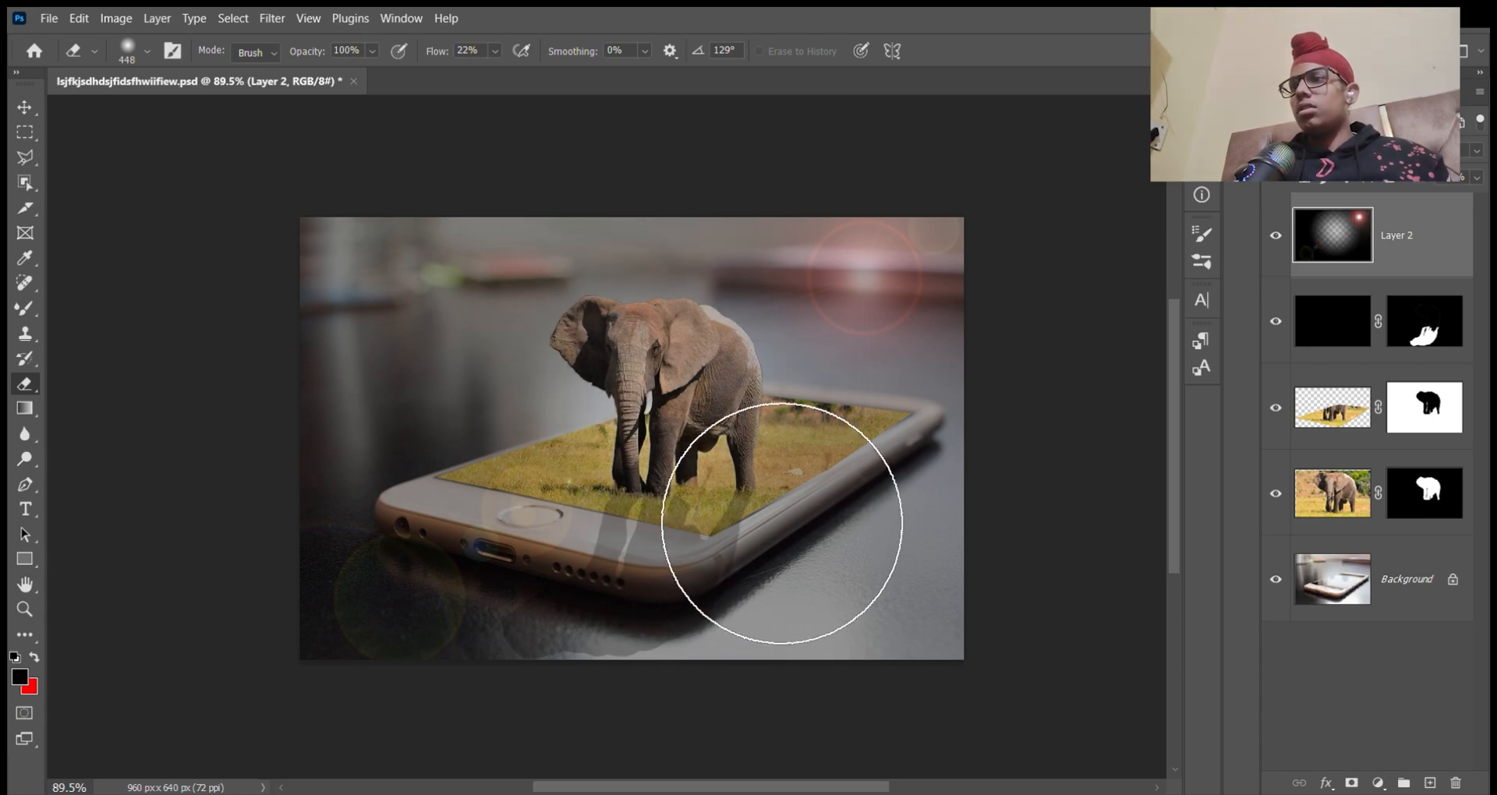
pyautogui.moveTo(782, 523)
pyautogui.mouseDown()
pyautogui.moveTo(775, 548)
pyautogui.moveTo(691, 527)
pyautogui.moveTo(815, 553)
pyautogui.moveTo(802, 631)
pyautogui.moveTo(735, 685)
pyautogui.moveTo(896, 535)
pyautogui.mouseUp()
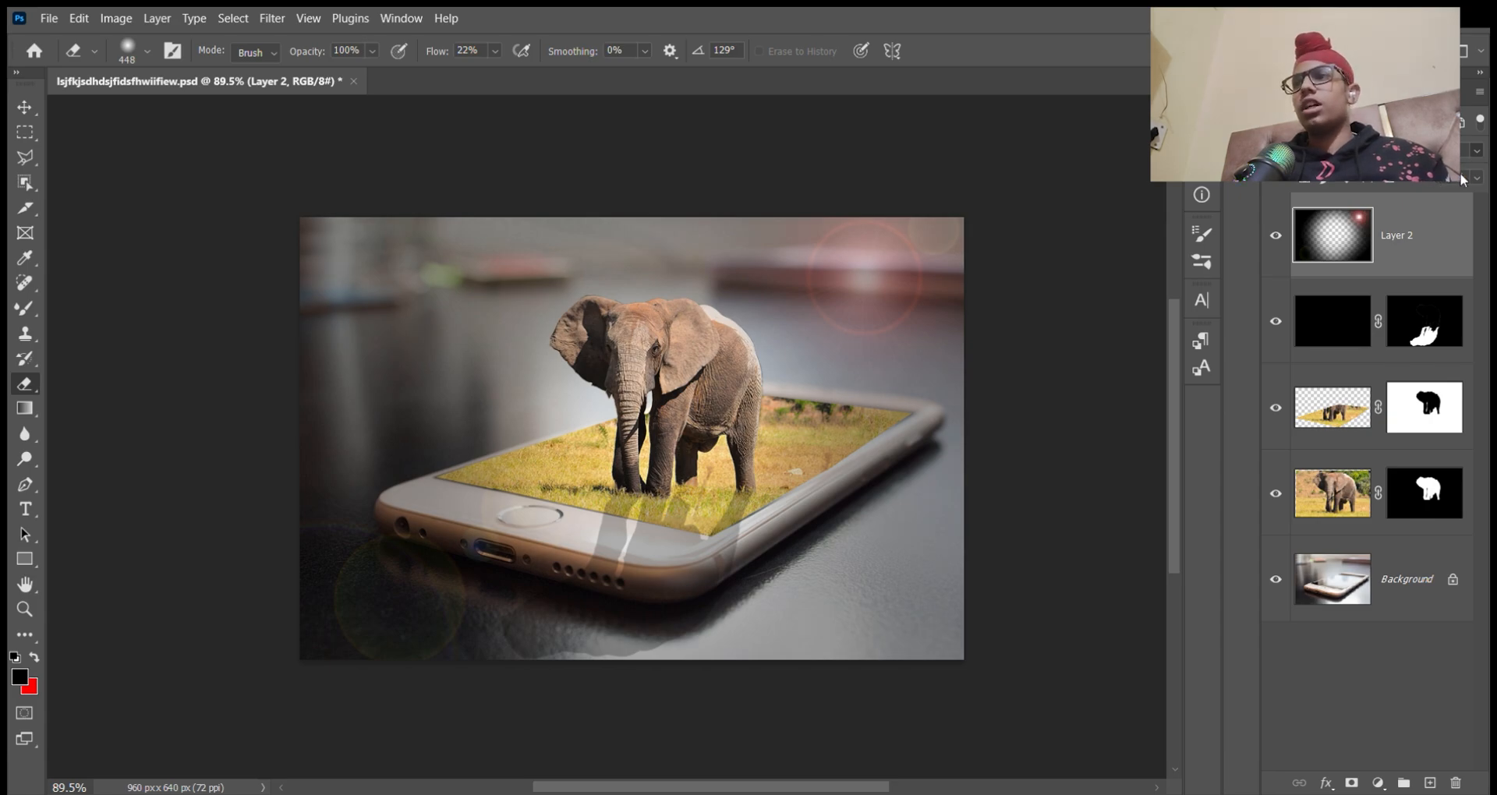
# Step: Raise the lens flare layer's opacity to a moderate level that darkens the image edges and strengthens the flare
pyautogui.hotkey('ctrl', 'z')
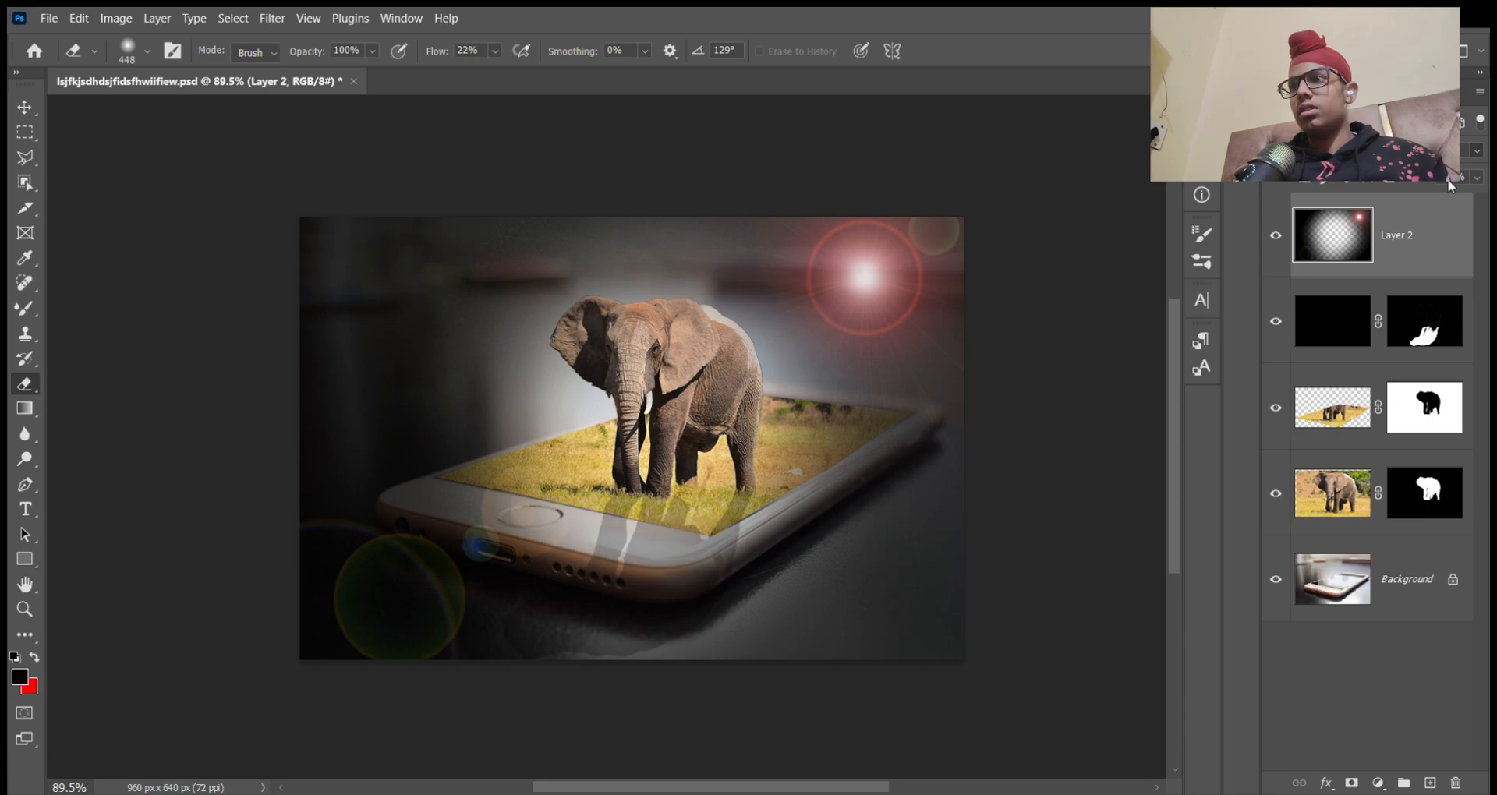
pyautogui.moveTo(1448, 180); pyautogui.dragTo(1440, 180)
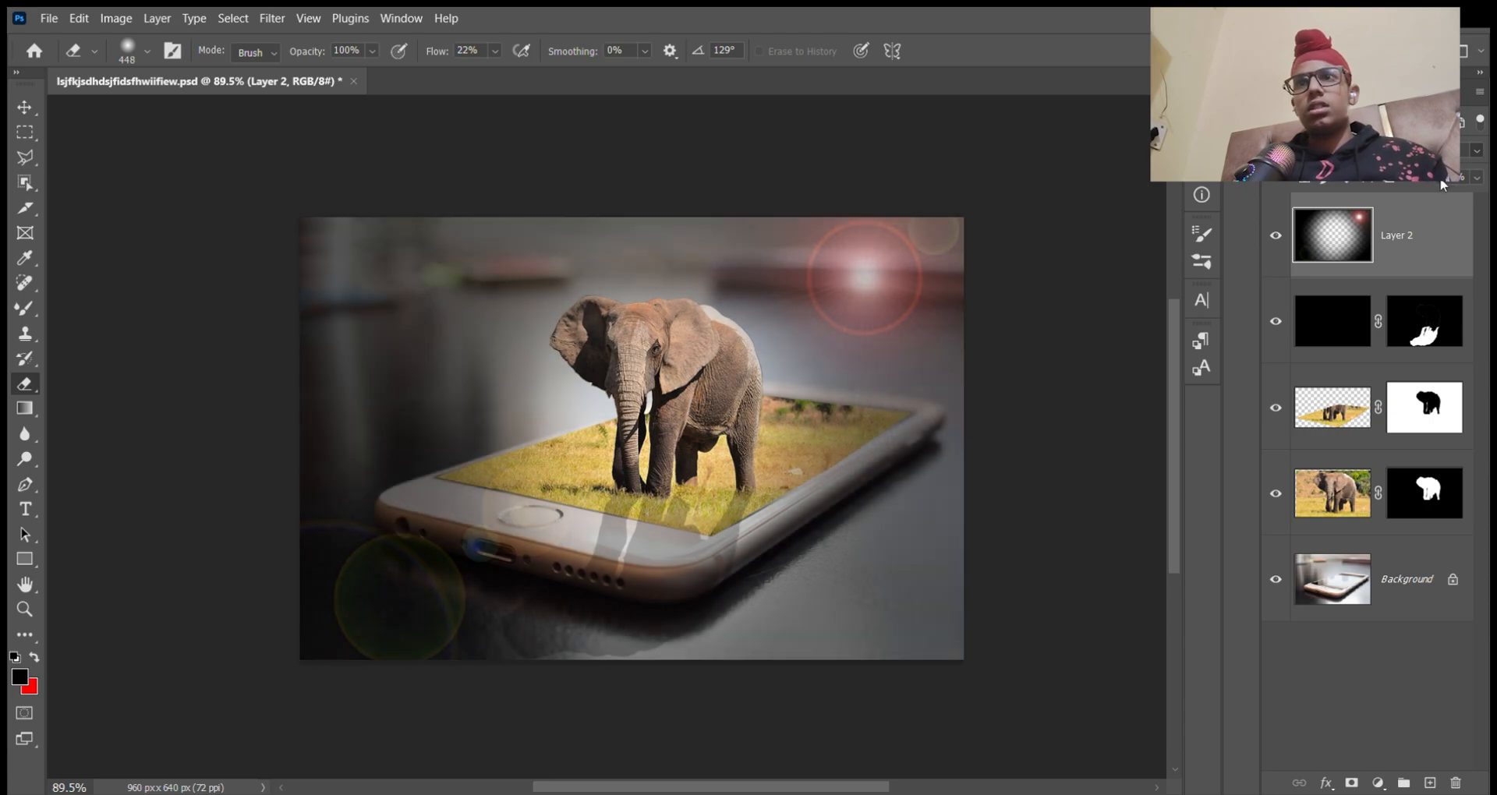